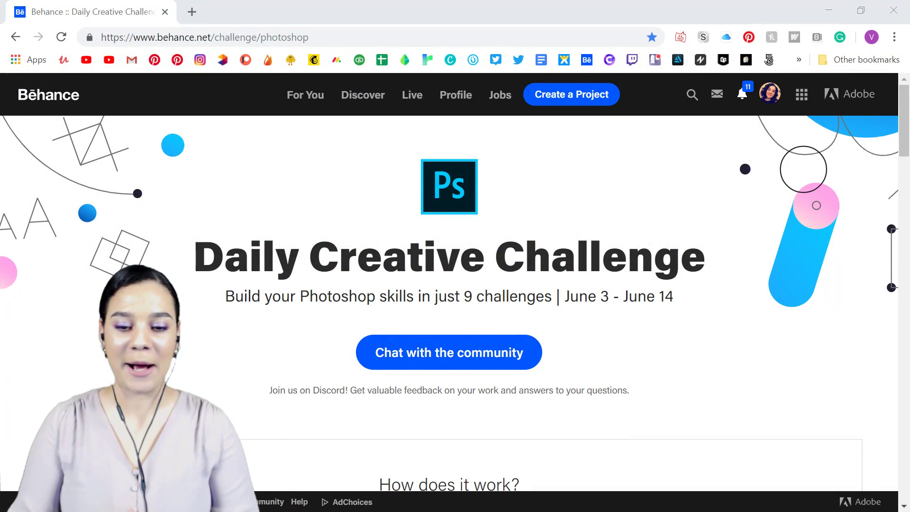
Look through the Photoshop Daily Creative Challenge page on Behance, including how it works, the challenge cards and the community resources.
{"action": "scroll", "coordinate": [583, 305], "scroll_direction": "down", "scroll_amount": 8}
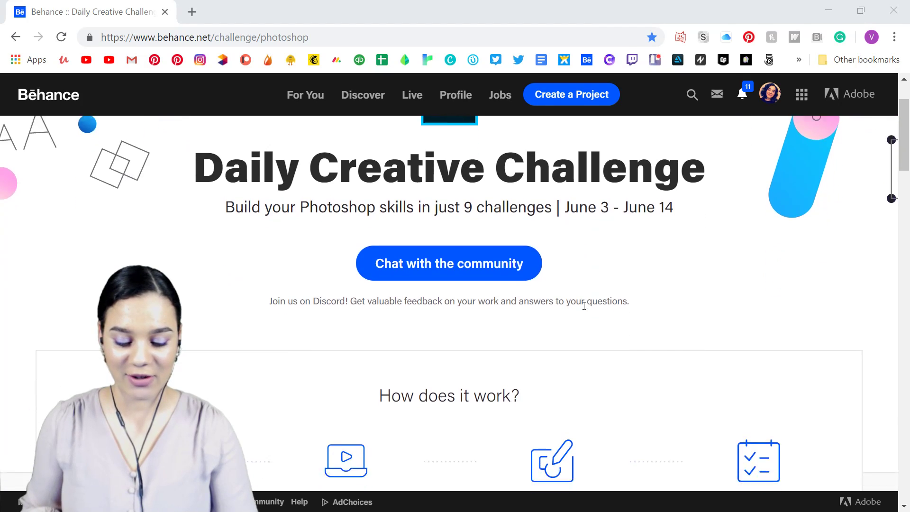
{"action": "scroll", "coordinate": [591, 299], "scroll_direction": "down", "scroll_amount": 5}
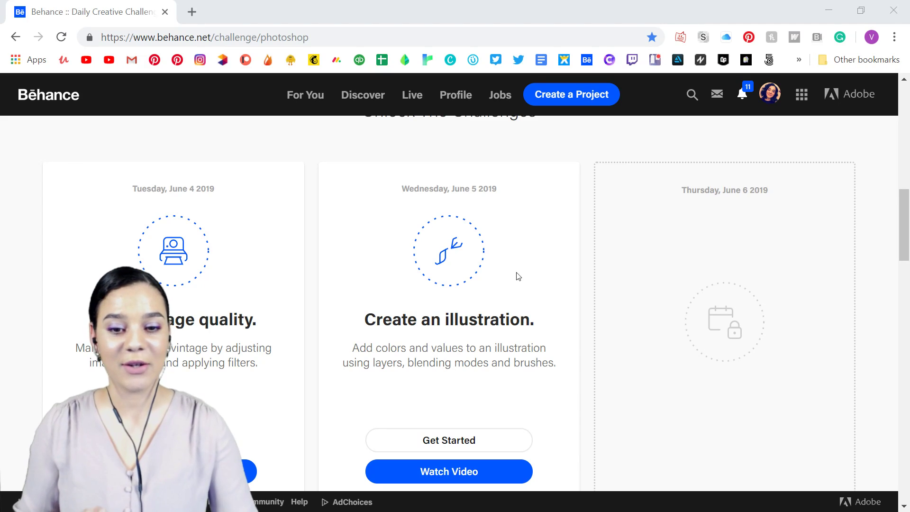
{"action": "scroll", "coordinate": [516, 278], "scroll_direction": "down", "scroll_amount": 3}
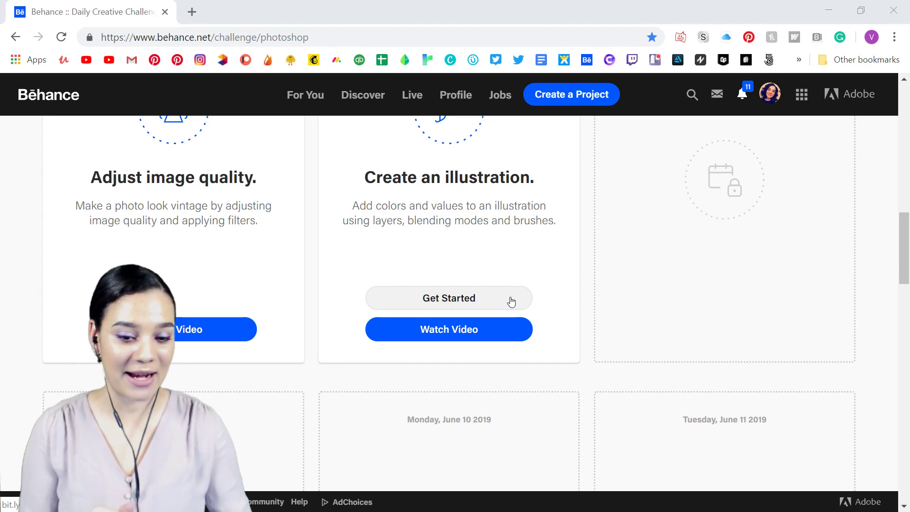
{"action": "scroll", "coordinate": [636, 284], "scroll_direction": "up", "scroll_amount": 8}
{"action": "scroll", "coordinate": [638, 285], "scroll_direction": "up", "scroll_amount": 8}
{"action": "scroll", "coordinate": [639, 283], "scroll_direction": "down", "scroll_amount": 5}
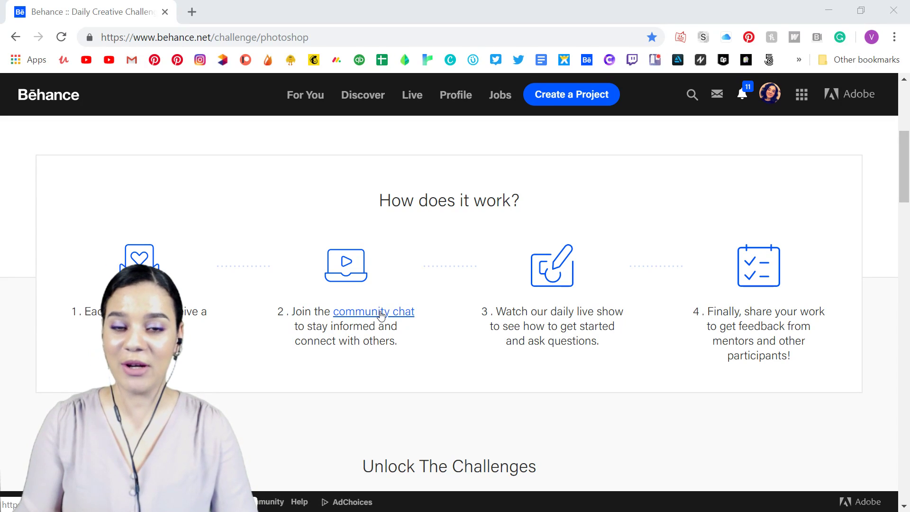
{"action": "scroll", "coordinate": [728, 338], "scroll_direction": "down", "scroll_amount": 4}
{"action": "scroll", "coordinate": [727, 338], "scroll_direction": "down", "scroll_amount": 15}
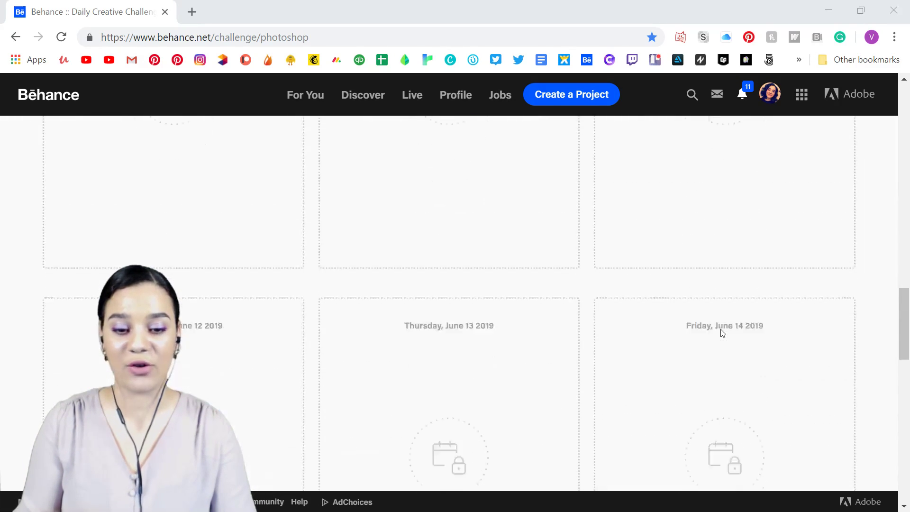
{"action": "scroll", "coordinate": [719, 326], "scroll_direction": "up", "scroll_amount": 4}
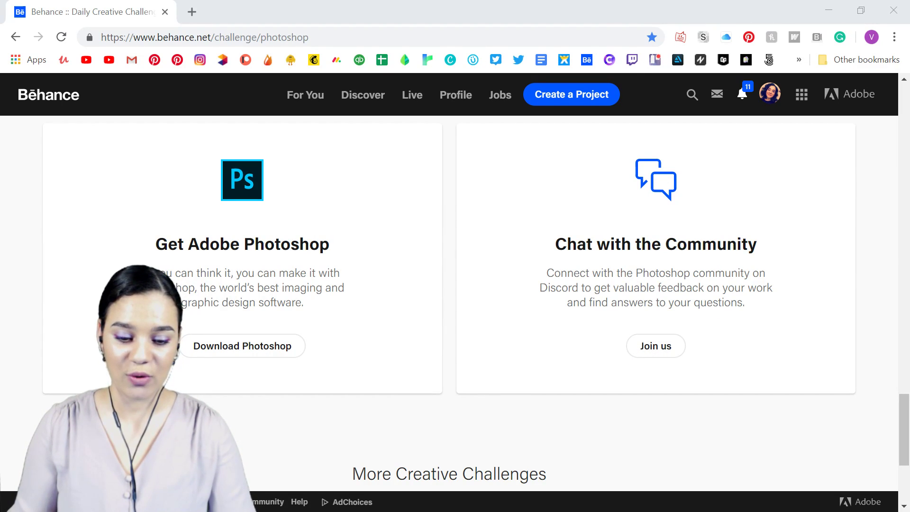
Switch to Discord and browse the design-feedback channel, viewing the posted hooded-figure illustration at a larger size.
{"action": "key", "text": "alt+Tab"}
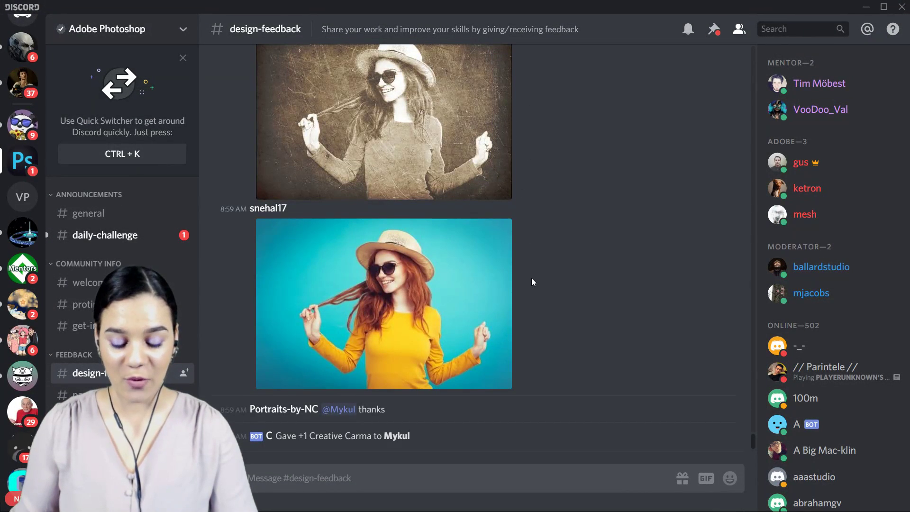
{"action": "scroll", "coordinate": [533, 282], "scroll_direction": "up", "scroll_amount": 5}
{"action": "scroll", "coordinate": [534, 282], "scroll_direction": "up", "scroll_amount": 2}
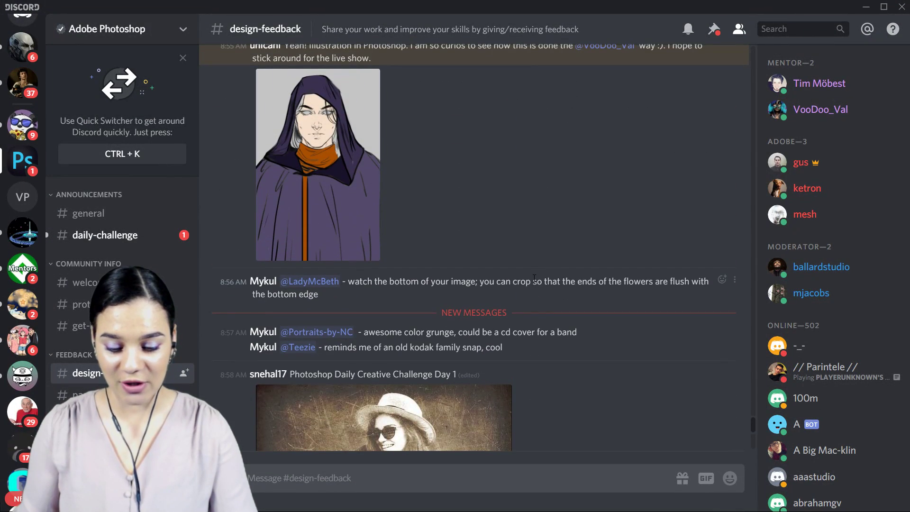
{"action": "left_click", "coordinate": [318, 156]}
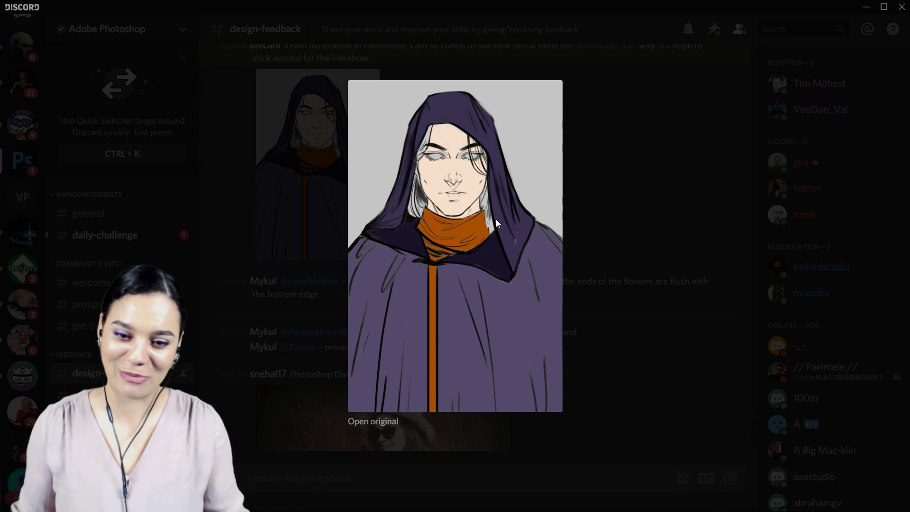
{"action": "left_click", "coordinate": [689, 172]}
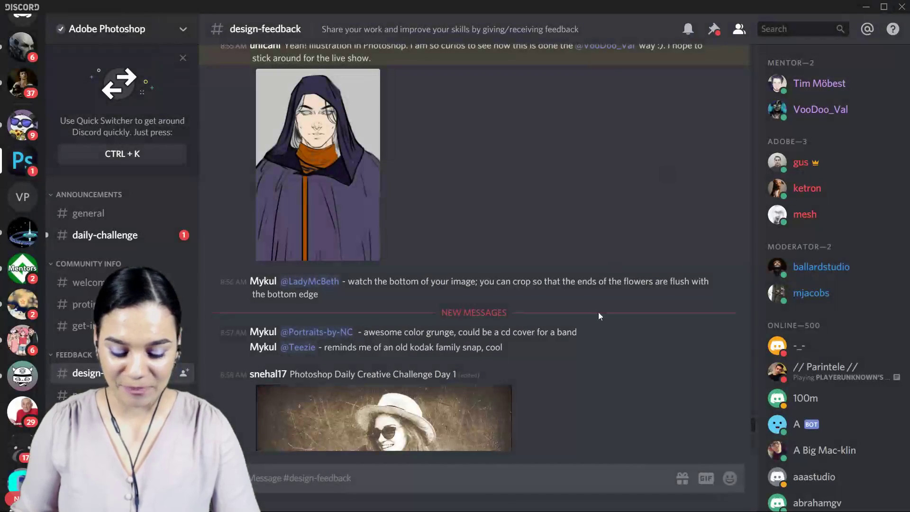
{"action": "scroll", "coordinate": [526, 327], "scroll_direction": "up", "scroll_amount": 5}
{"action": "scroll", "coordinate": [507, 341], "scroll_direction": "down", "scroll_amount": 10}
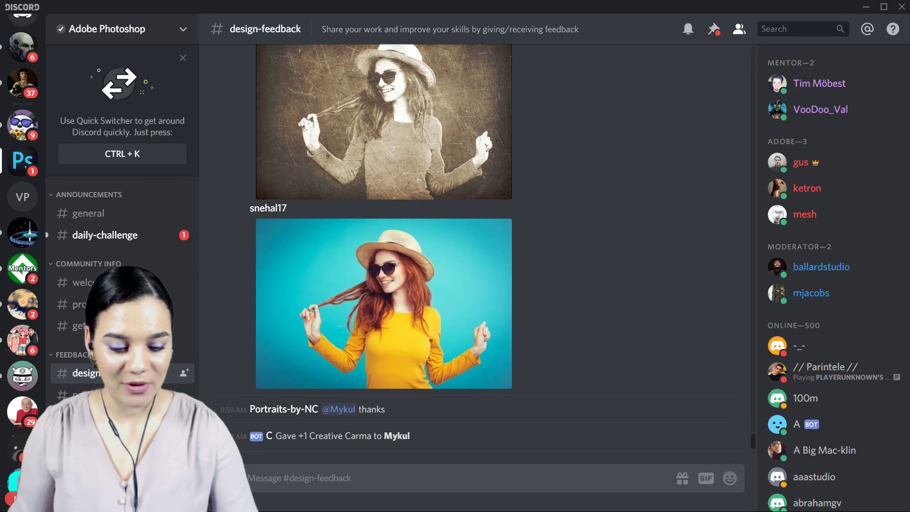
Switch to the Photoshop sketch document and read the four written instructions over the lower part of the canvas up close.
{"action": "left_click", "coordinate": [867, 10]}
{"action": "left_click", "coordinate": [830, 13]}
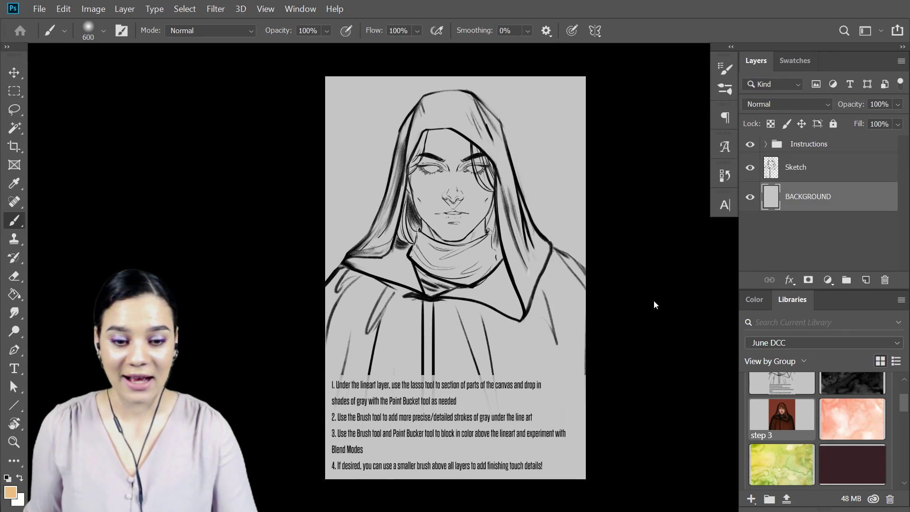
{"action": "key", "text": "ctrl+equal"}
{"action": "key", "text": "ctrl+equal"}
{"action": "key", "text": "ctrl+equal"}
{"action": "scroll", "coordinate": [572, 307], "scroll_direction": "down", "scroll_amount": 9}
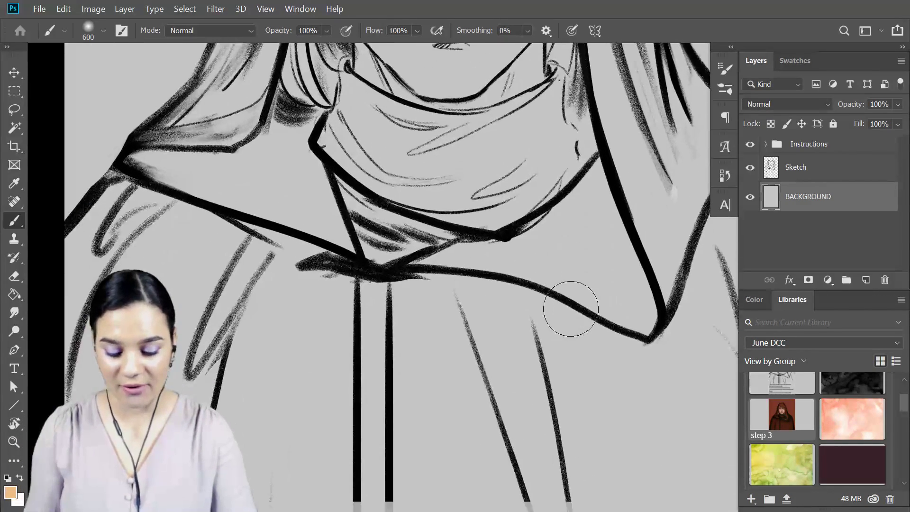
{"action": "scroll", "coordinate": [573, 303], "scroll_direction": "down", "scroll_amount": 2}
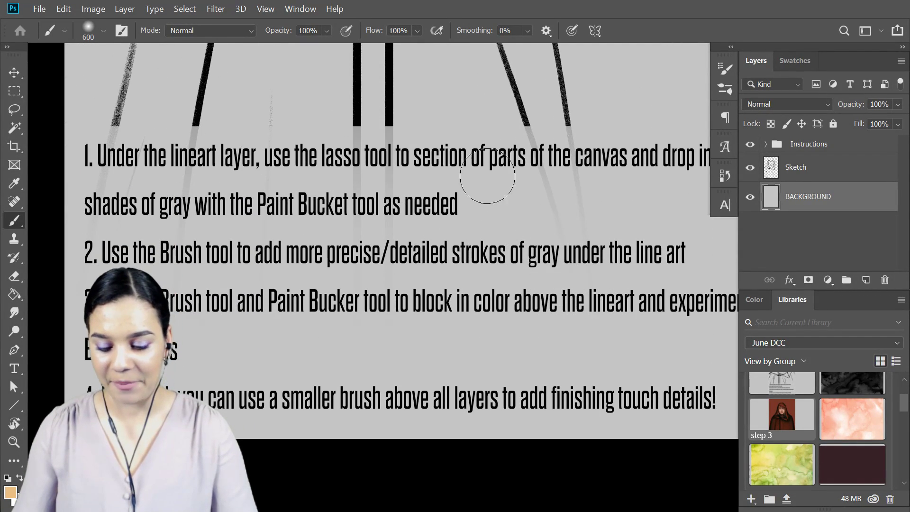
{"action": "left_click_drag", "start_coordinate": [528, 189], "coordinate": [506, 192]}
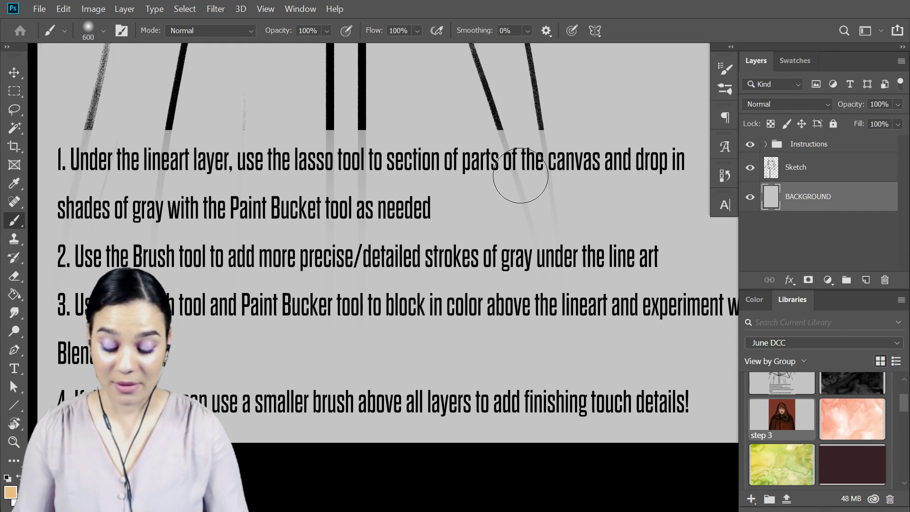
{"action": "scroll", "coordinate": [518, 214], "scroll_direction": "down", "scroll_amount": 3}
{"action": "scroll", "coordinate": [524, 227], "scroll_direction": "up", "scroll_amount": 5}
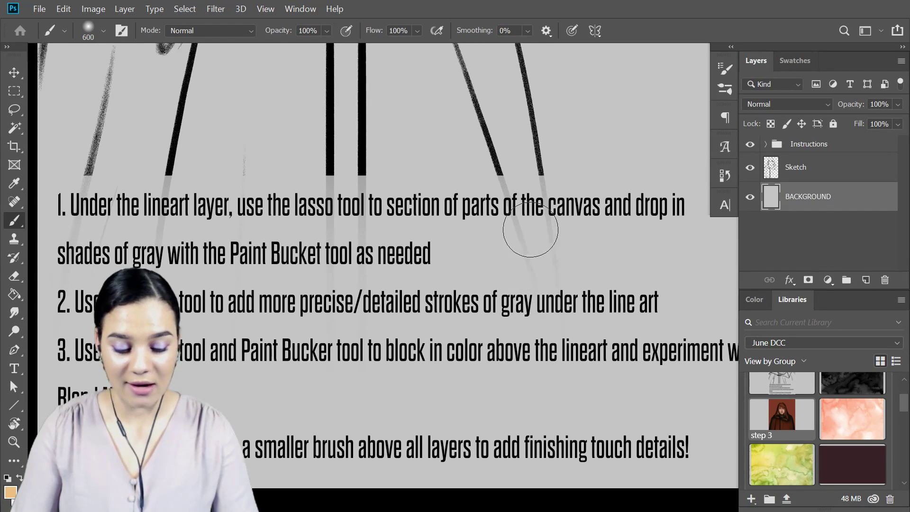
{"action": "key", "text": "ctrl+minus"}
{"action": "key", "text": "ctrl+minus"}
{"action": "key", "text": "ctrl+minus"}
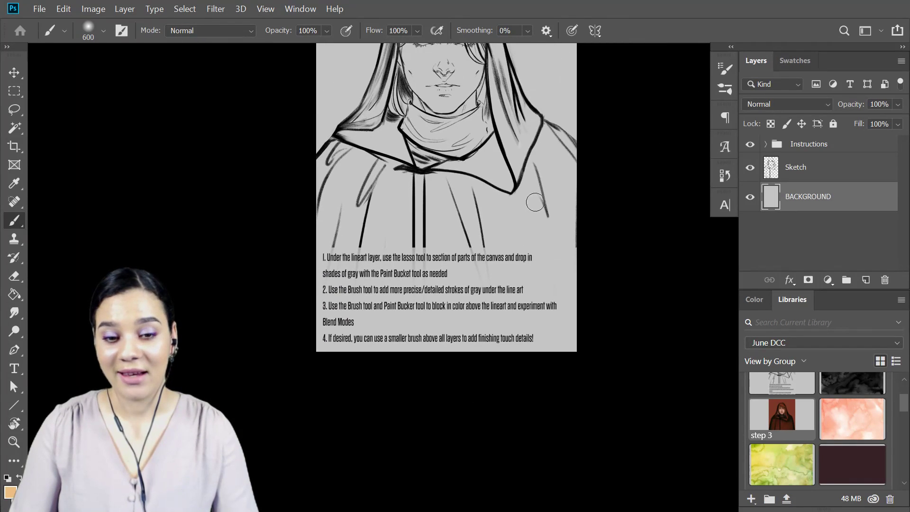
{"action": "scroll", "coordinate": [489, 128], "scroll_direction": "up", "scroll_amount": 3}
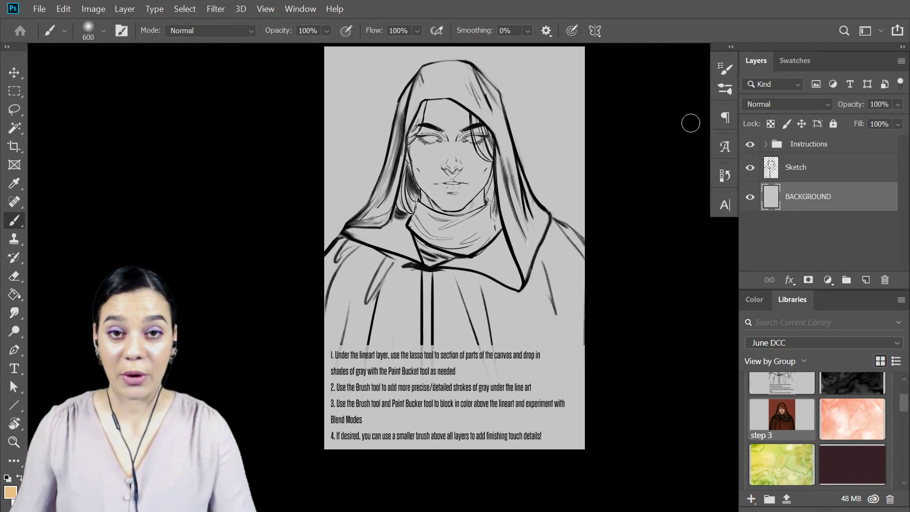
Hide the Instructions group and add a new layer named gray between Sketch and BACKGROUND.
{"action": "left_click", "coordinate": [751, 145]}
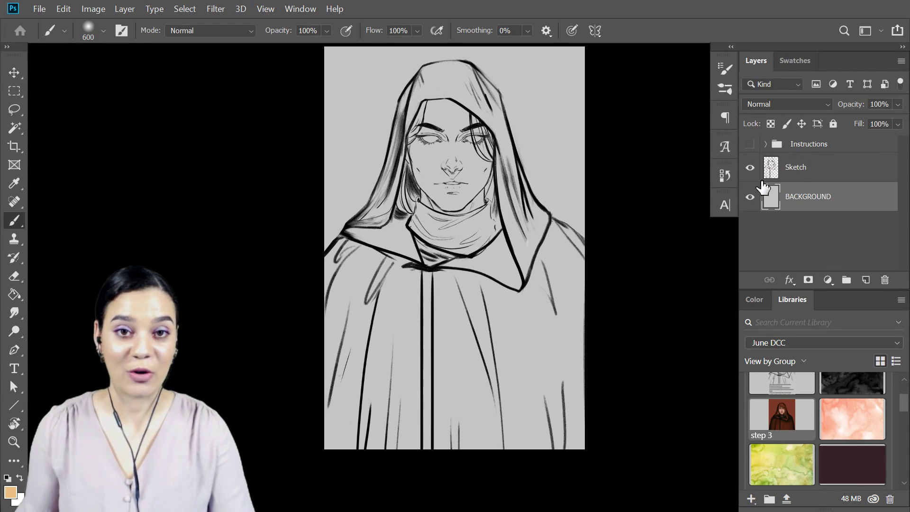
{"action": "key", "text": "ctrl+plus"}
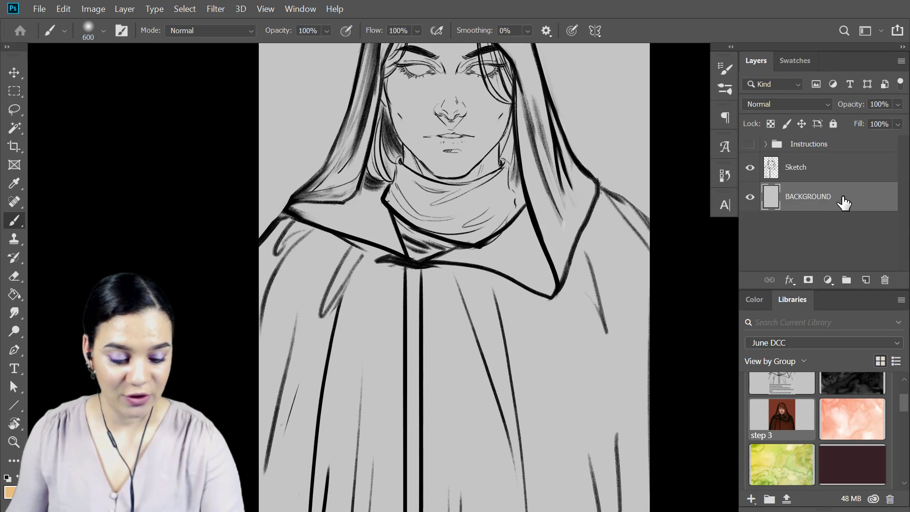
{"action": "key", "text": "ctrl+shift+n"}
{"action": "key", "text": "Return"}
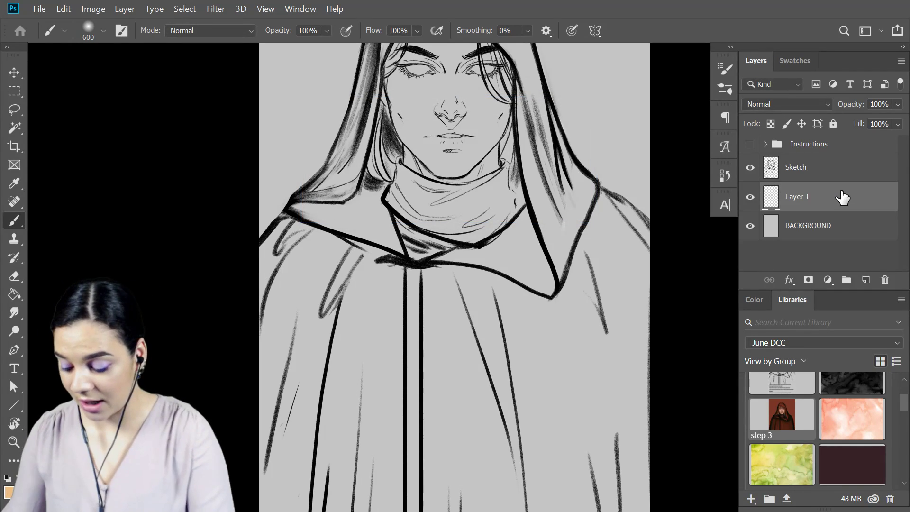
{"action": "double_click", "coordinate": [805, 196]}
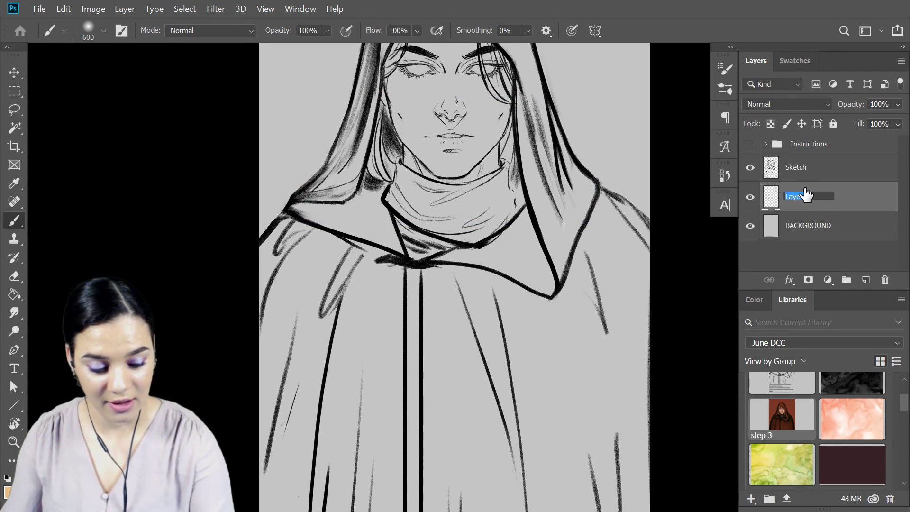
{"action": "type", "text": "gray"}
{"action": "key", "text": "Return"}
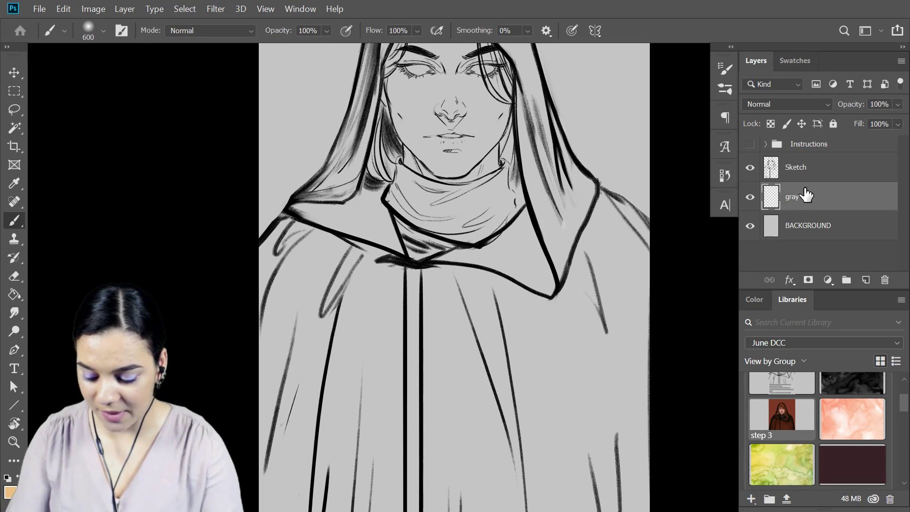
Select the hooded figure with the Lasso tool, tracing around the hood, shoulders and cloak down to the canvas's bottom edge.
{"action": "key", "text": "l"}
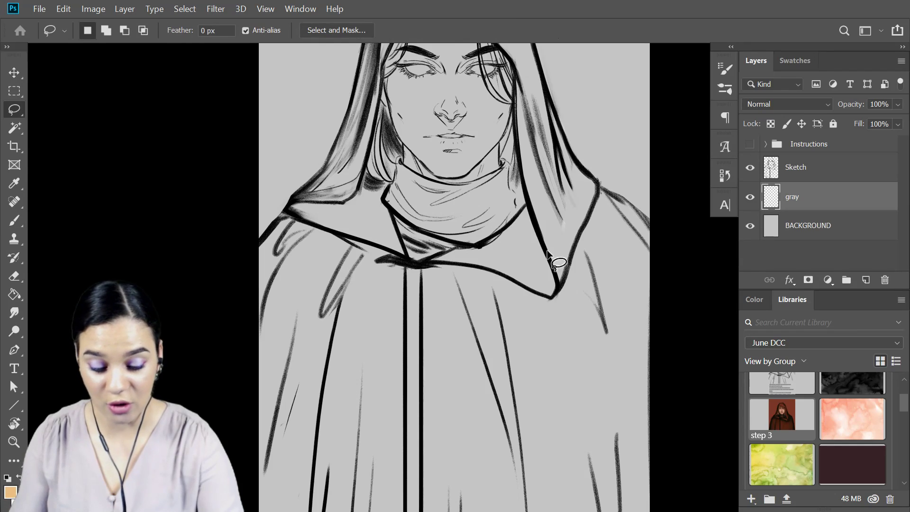
{"action": "left_click_drag", "start_coordinate": [572, 143], "coordinate": [569, 237]}
{"action": "left_click_drag", "start_coordinate": [470, 80], "coordinate": [490, 126]}
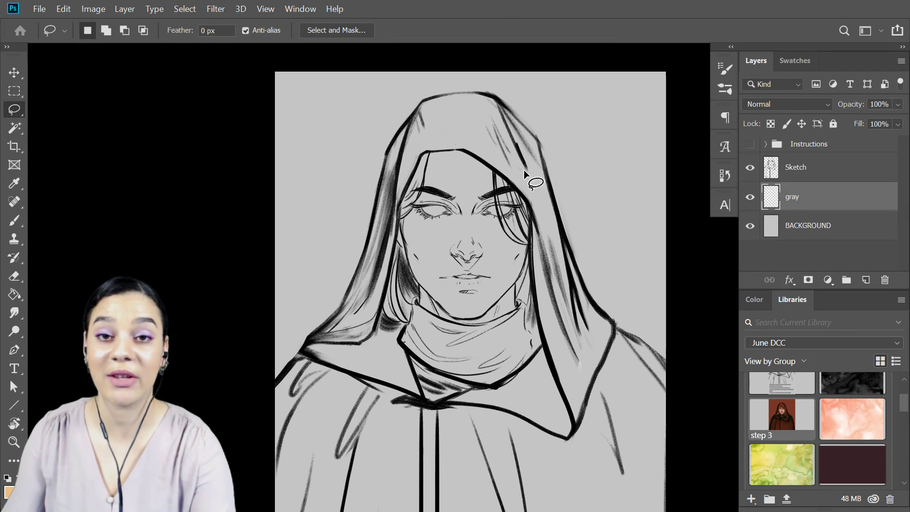
{"action": "mouse_move", "coordinate": [465, 92]}
{"action": "left_mouse_down"}
{"action": "mouse_move", "coordinate": [425, 102]}
{"action": "mouse_move", "coordinate": [403, 124]}
{"action": "left_mouse_up"}
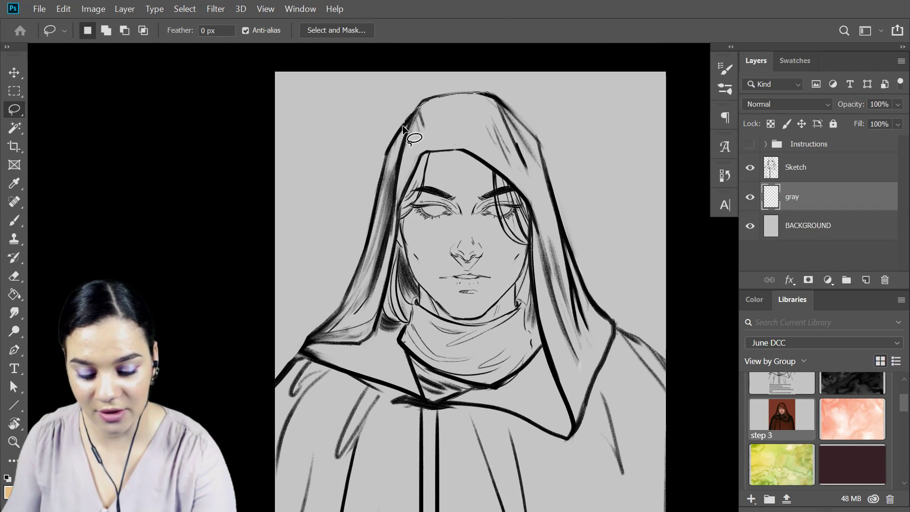
{"action": "mouse_move", "coordinate": [331, 312]}
{"action": "left_mouse_down"}
{"action": "mouse_move", "coordinate": [273, 391]}
{"action": "mouse_move", "coordinate": [389, 479]}
{"action": "mouse_move", "coordinate": [579, 447]}
{"action": "mouse_move", "coordinate": [590, 403]}
{"action": "left_mouse_up"}
{"action": "mouse_move", "coordinate": [486, 96]}
{"action": "left_mouse_down"}
{"action": "mouse_move", "coordinate": [534, 139]}
{"action": "mouse_move", "coordinate": [548, 181]}
{"action": "mouse_move", "coordinate": [493, 372]}
{"action": "left_mouse_up"}
{"action": "mouse_move", "coordinate": [551, 189]}
{"action": "left_mouse_down"}
{"action": "mouse_move", "coordinate": [578, 300]}
{"action": "mouse_move", "coordinate": [630, 371]}
{"action": "mouse_move", "coordinate": [597, 302]}
{"action": "left_mouse_up"}
{"action": "mouse_move", "coordinate": [554, 211]}
{"action": "left_mouse_down"}
{"action": "mouse_move", "coordinate": [590, 292]}
{"action": "mouse_move", "coordinate": [581, 356]}
{"action": "left_mouse_up"}
{"action": "mouse_move", "coordinate": [619, 323]}
{"action": "left_mouse_down"}
{"action": "mouse_move", "coordinate": [682, 431]}
{"action": "mouse_move", "coordinate": [500, 448]}
{"action": "left_mouse_up"}
{"action": "key", "text": "space"}
{"action": "left_click_drag", "start_coordinate": [567, 443], "coordinate": [574, 248]}
{"action": "mouse_move", "coordinate": [311, 200]}
{"action": "left_mouse_down"}
{"action": "mouse_move", "coordinate": [244, 305]}
{"action": "mouse_move", "coordinate": [246, 451]}
{"action": "left_mouse_up"}
{"action": "left_click_drag", "start_coordinate": [400, 510], "coordinate": [406, 487]}
{"action": "mouse_move", "coordinate": [365, 232]}
{"action": "left_mouse_down"}
{"action": "mouse_move", "coordinate": [325, 416]}
{"action": "mouse_move", "coordinate": [650, 346]}
{"action": "mouse_move", "coordinate": [638, 314]}
{"action": "left_mouse_up"}
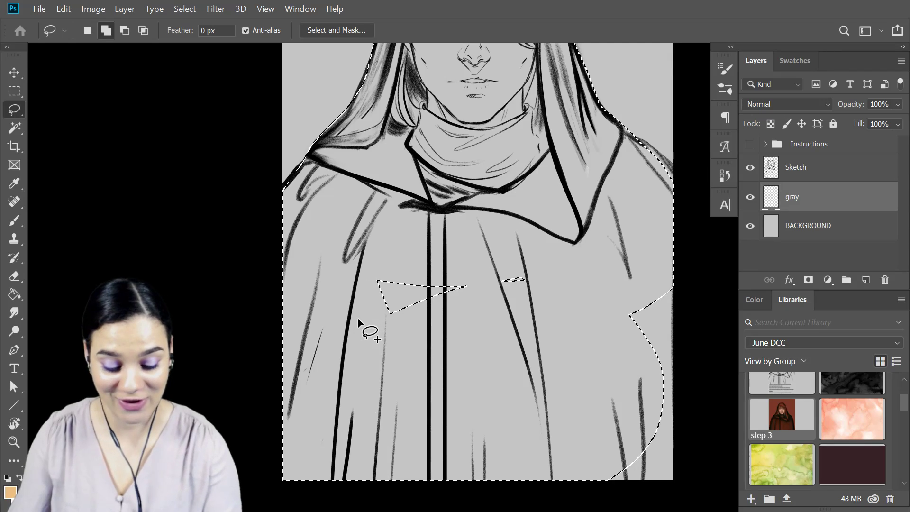
Add the missed areas inside the cloak and along the figure's shoulder to the lasso selection.
{"action": "mouse_move", "coordinate": [460, 240]}
{"action": "left_mouse_down"}
{"action": "mouse_move", "coordinate": [492, 349]}
{"action": "mouse_move", "coordinate": [423, 270]}
{"action": "left_mouse_up"}
{"action": "mouse_move", "coordinate": [638, 244]}
{"action": "left_mouse_down"}
{"action": "mouse_move", "coordinate": [582, 405]}
{"action": "mouse_move", "coordinate": [599, 266]}
{"action": "left_mouse_up"}
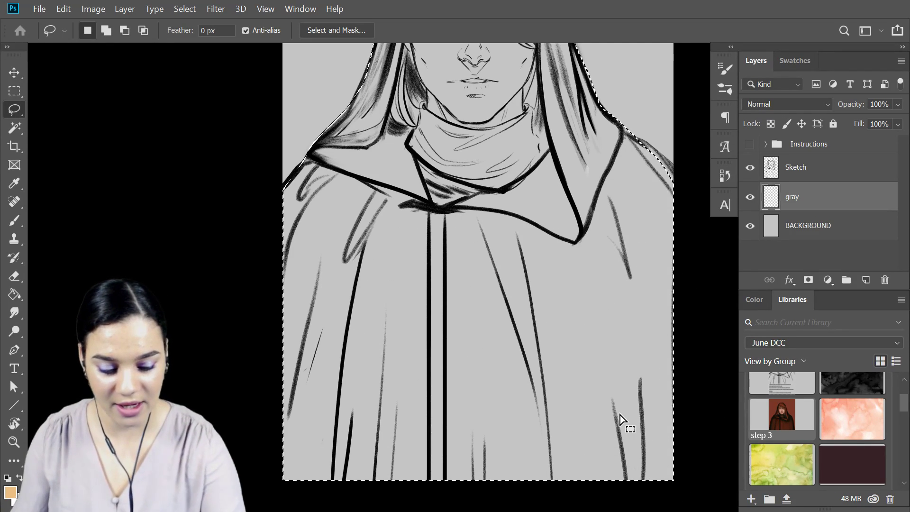
{"action": "mouse_move", "coordinate": [636, 135]}
{"action": "left_mouse_down"}
{"action": "mouse_move", "coordinate": [676, 184]}
{"action": "mouse_move", "coordinate": [665, 242]}
{"action": "left_mouse_up"}
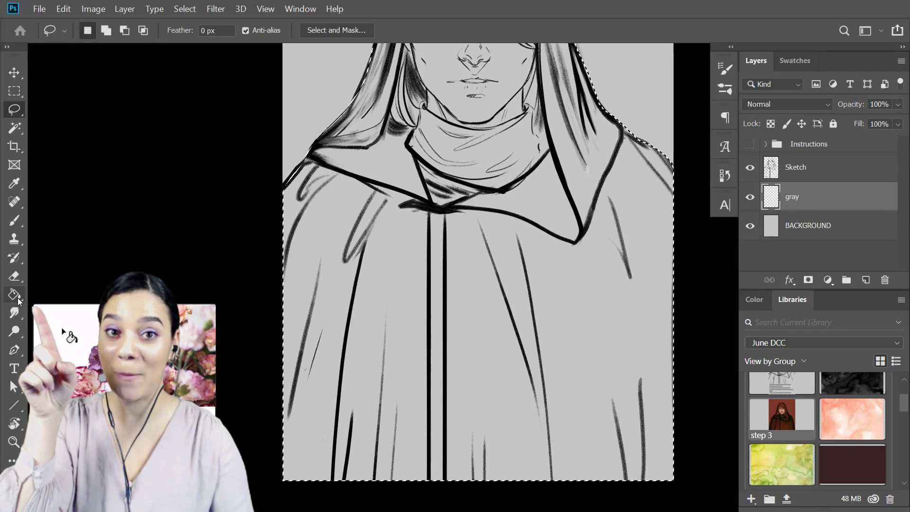
Fill the selected figure on the gray layer with a dark neutral gray using the Paint Bucket tool.
{"action": "left_click", "coordinate": [19, 299]}
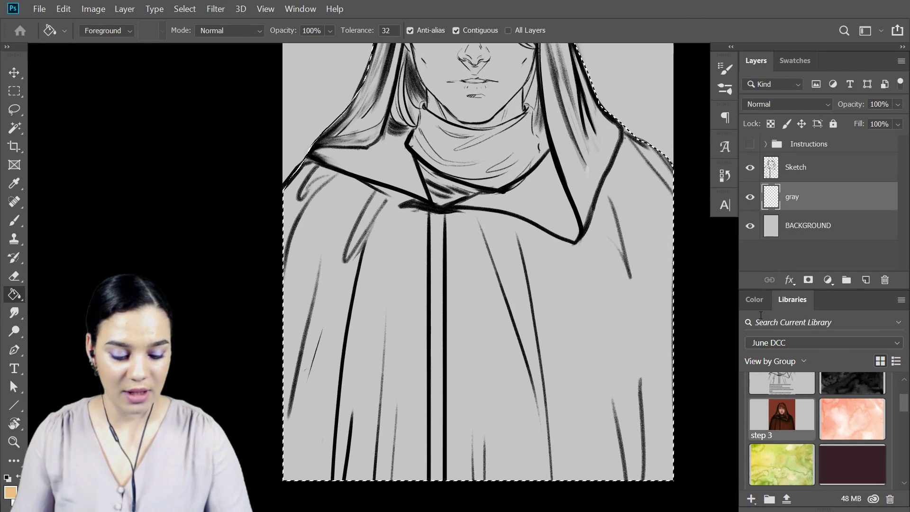
{"action": "left_click", "coordinate": [754, 300]}
{"action": "left_click_drag", "start_coordinate": [793, 398], "coordinate": [764, 424]}
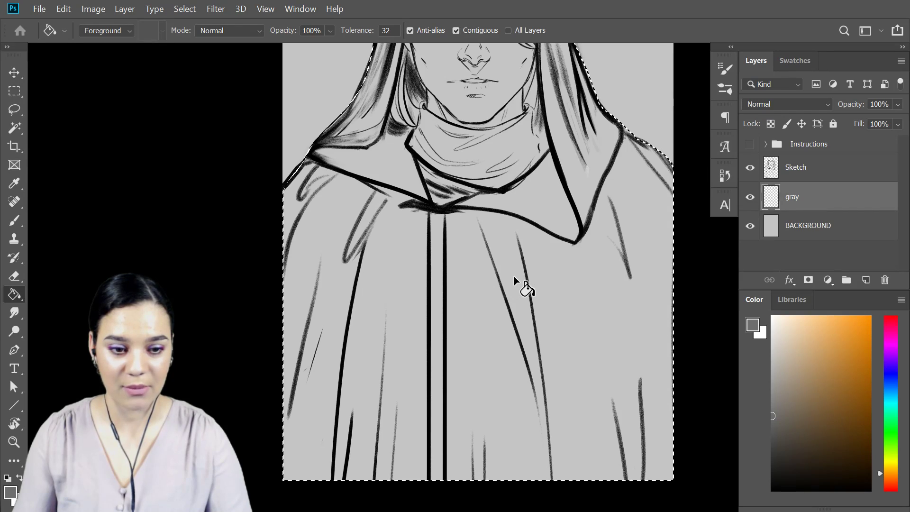
{"action": "left_click", "coordinate": [432, 447]}
{"action": "left_click_drag", "start_coordinate": [526, 329], "coordinate": [488, 360]}
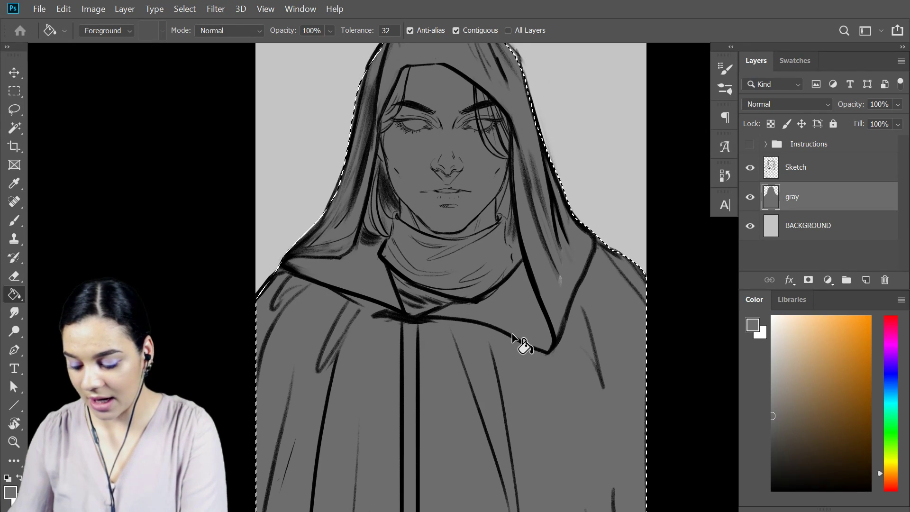
Create a new layer named face directly above the gray layer.
{"action": "key", "text": "ctrl+shift+n"}
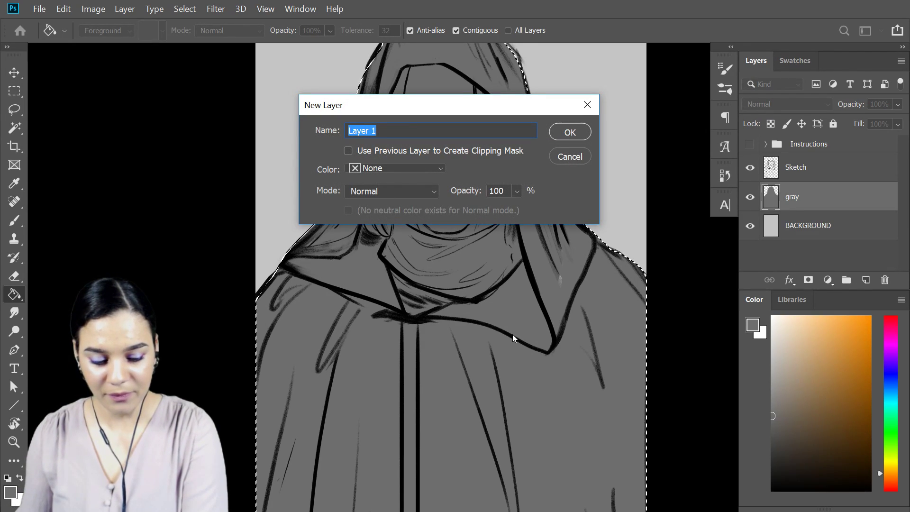
{"action": "type", "text": "face"}
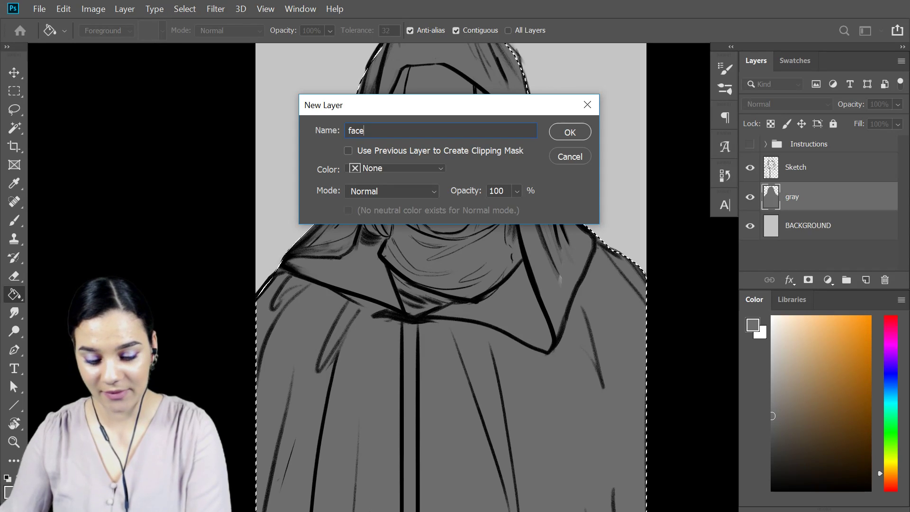
{"action": "key", "text": "Return"}
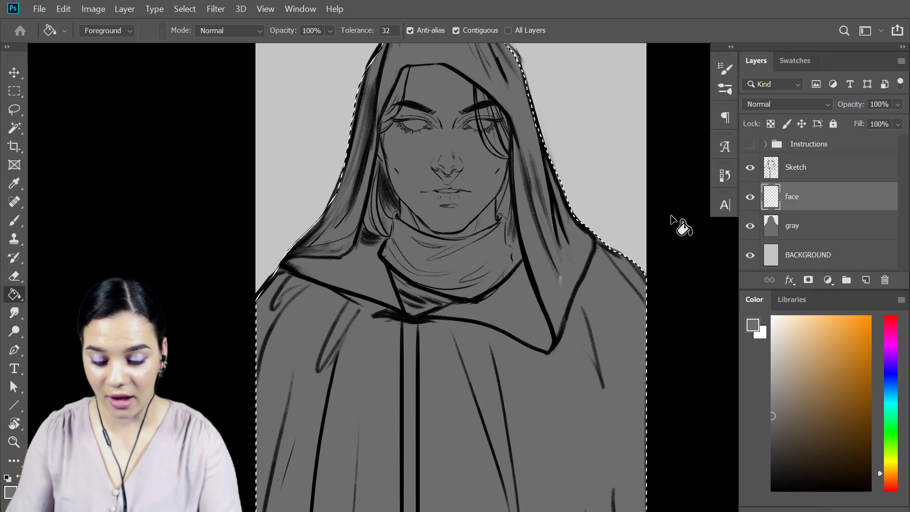
Select the face, neck and loose hair with the Lasso tool, tracing the inside edge of the hood and the scarf's upper edge.
{"action": "key", "text": "l"}
{"action": "key", "text": "ctrl+plus"}
{"action": "key", "text": "ctrl+plus"}
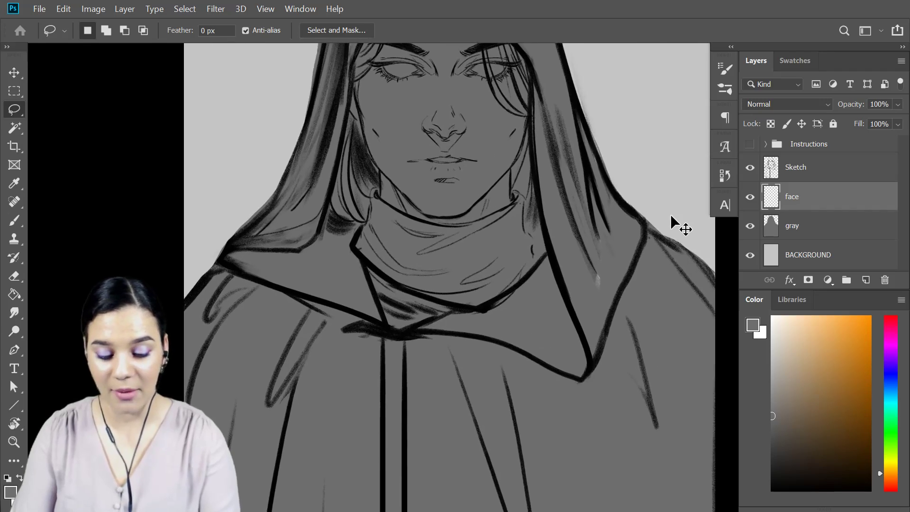
{"action": "left_click_drag", "start_coordinate": [562, 123], "coordinate": [574, 278]}
{"action": "left_click_drag", "start_coordinate": [444, 145], "coordinate": [461, 188]}
{"action": "left_click_drag", "start_coordinate": [377, 71], "coordinate": [336, 165]}
{"action": "key", "text": "ctrl+d"}
{"action": "left_click_drag", "start_coordinate": [382, 67], "coordinate": [335, 172]}
{"action": "mouse_move", "coordinate": [303, 332]}
{"action": "left_mouse_down"}
{"action": "mouse_move", "coordinate": [321, 401]}
{"action": "mouse_move", "coordinate": [342, 391]}
{"action": "mouse_move", "coordinate": [363, 347]}
{"action": "mouse_move", "coordinate": [380, 366]}
{"action": "mouse_move", "coordinate": [428, 387]}
{"action": "mouse_move", "coordinate": [476, 393]}
{"action": "mouse_move", "coordinate": [529, 381]}
{"action": "mouse_move", "coordinate": [531, 210]}
{"action": "mouse_move", "coordinate": [421, 91]}
{"action": "left_mouse_up"}
{"action": "mouse_move", "coordinate": [366, 351]}
{"action": "left_mouse_down"}
{"action": "mouse_move", "coordinate": [433, 395]}
{"action": "mouse_move", "coordinate": [507, 402]}
{"action": "mouse_move", "coordinate": [567, 381]}
{"action": "mouse_move", "coordinate": [578, 355]}
{"action": "mouse_move", "coordinate": [562, 241]}
{"action": "left_mouse_up"}
{"action": "mouse_move", "coordinate": [578, 365]}
{"action": "left_mouse_down"}
{"action": "mouse_move", "coordinate": [544, 387]}
{"action": "mouse_move", "coordinate": [463, 413]}
{"action": "mouse_move", "coordinate": [575, 407]}
{"action": "left_mouse_up"}
{"action": "mouse_move", "coordinate": [570, 368]}
{"action": "left_mouse_down"}
{"action": "mouse_move", "coordinate": [588, 288]}
{"action": "mouse_move", "coordinate": [588, 178]}
{"action": "mouse_move", "coordinate": [574, 146]}
{"action": "mouse_move", "coordinate": [473, 68]}
{"action": "mouse_move", "coordinate": [379, 74]}
{"action": "left_mouse_up"}
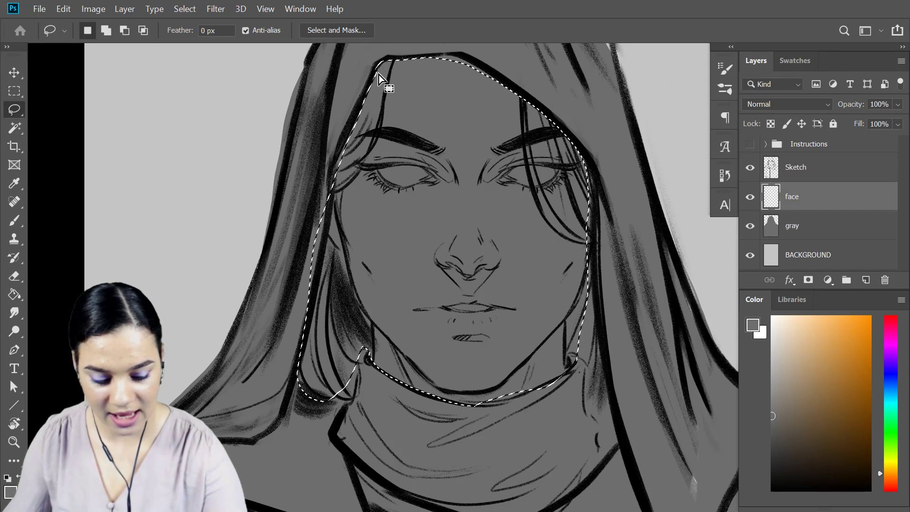
Add the missed hair beside the neck to the face selection and trim its edge to follow the hood's inner line.
{"action": "mouse_move", "coordinate": [578, 360]}
{"action": "left_mouse_down"}
{"action": "mouse_move", "coordinate": [589, 428]}
{"action": "mouse_move", "coordinate": [611, 436]}
{"action": "mouse_move", "coordinate": [595, 365]}
{"action": "left_mouse_up"}
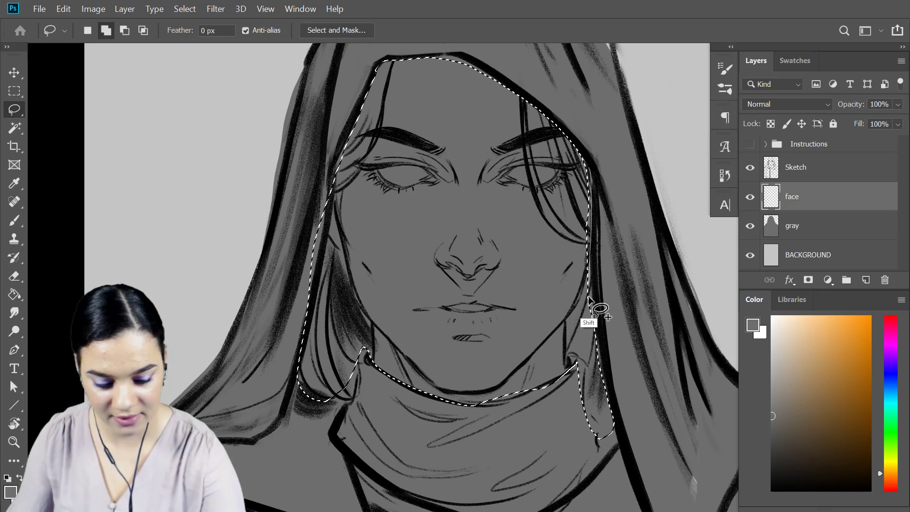
{"action": "mouse_move", "coordinate": [581, 201]}
{"action": "left_mouse_down"}
{"action": "mouse_move", "coordinate": [600, 178]}
{"action": "mouse_move", "coordinate": [587, 152]}
{"action": "left_mouse_up"}
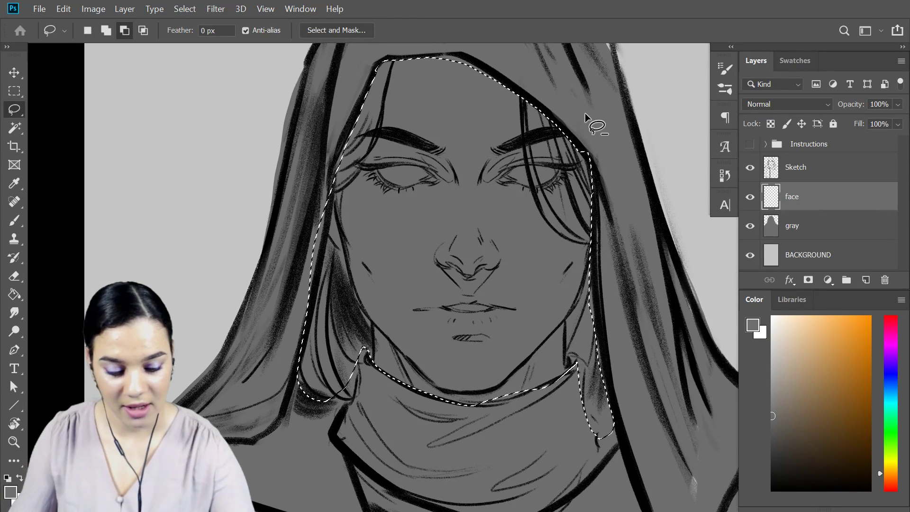
{"action": "mouse_move", "coordinate": [580, 150]}
{"action": "left_mouse_down"}
{"action": "mouse_move", "coordinate": [585, 164]}
{"action": "mouse_move", "coordinate": [590, 142]}
{"action": "left_mouse_up"}
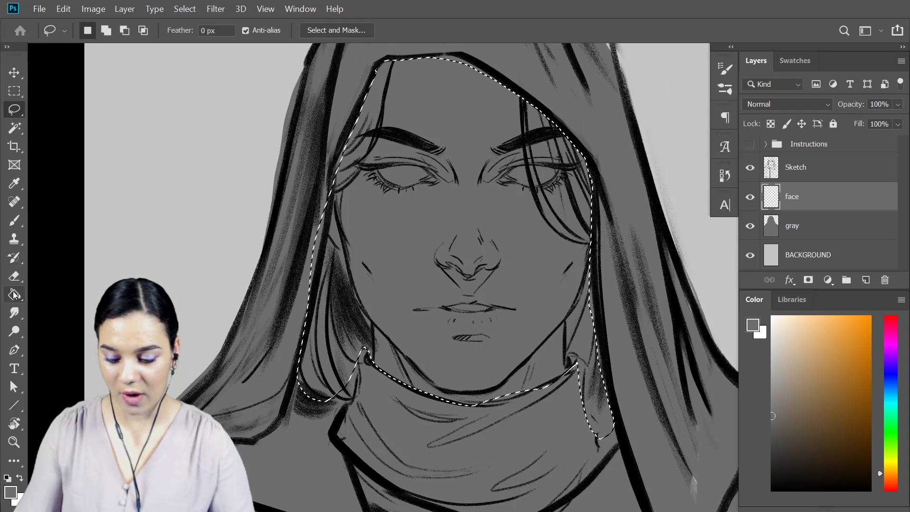
Fill the selected face area on the face layer with a lighter neutral gray using the Paint Bucket, and deselect it.
{"action": "left_click", "coordinate": [14, 295]}
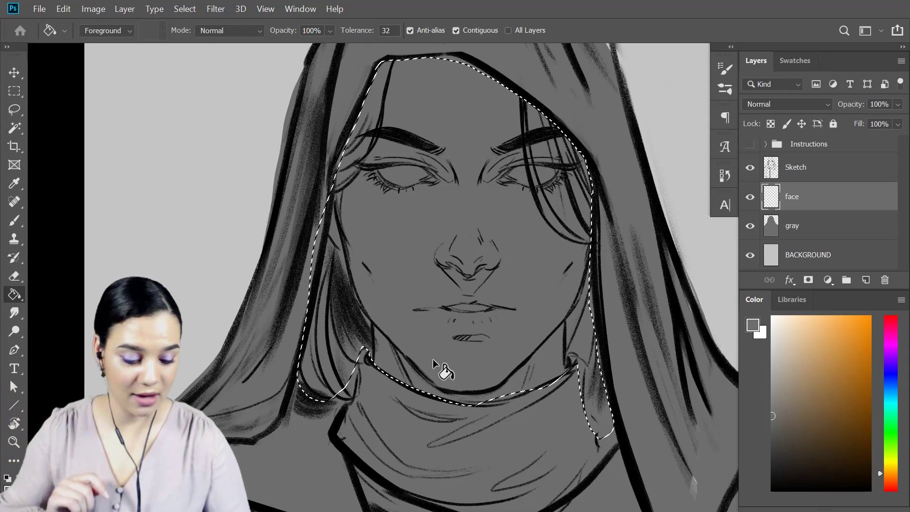
{"action": "left_click", "coordinate": [773, 378]}
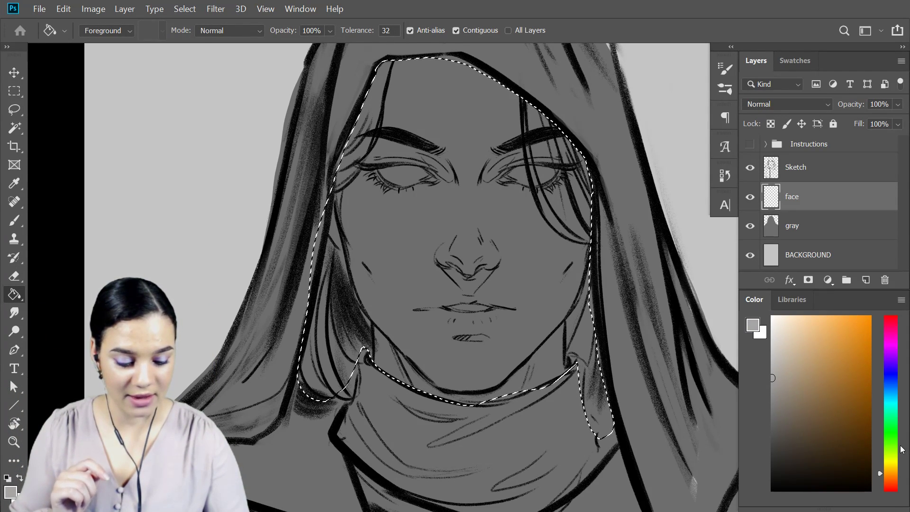
{"action": "left_click", "coordinate": [468, 261]}
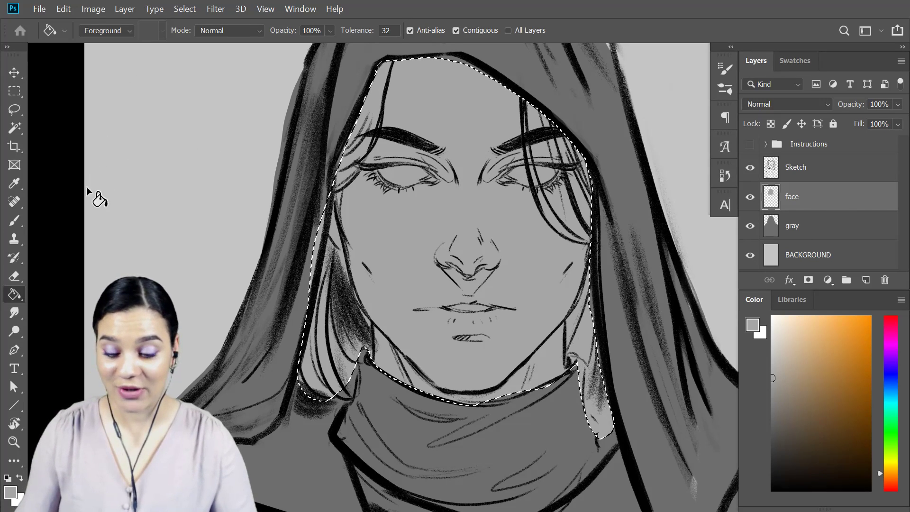
{"action": "key", "text": "m"}
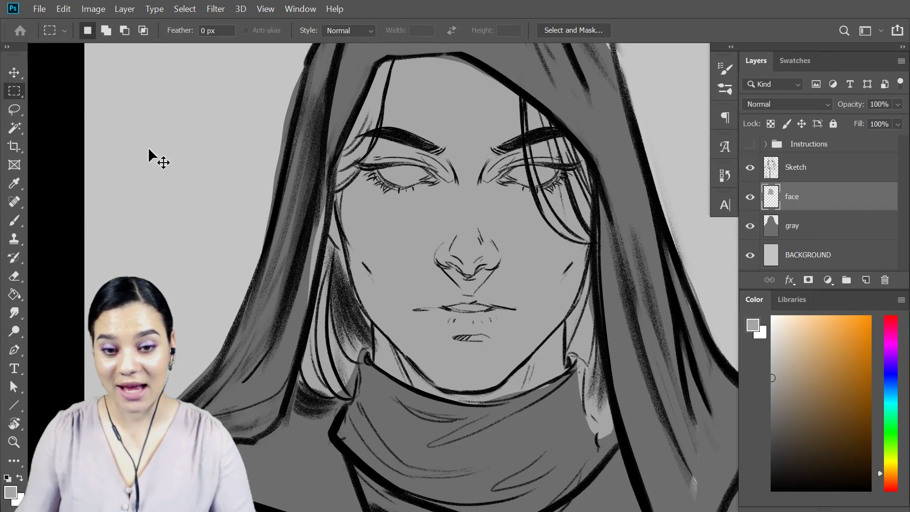
{"action": "key", "text": "ctrl+minus"}
{"action": "key", "text": "ctrl+minus"}
{"action": "left_click_drag", "start_coordinate": [590, 352], "coordinate": [593, 265]}
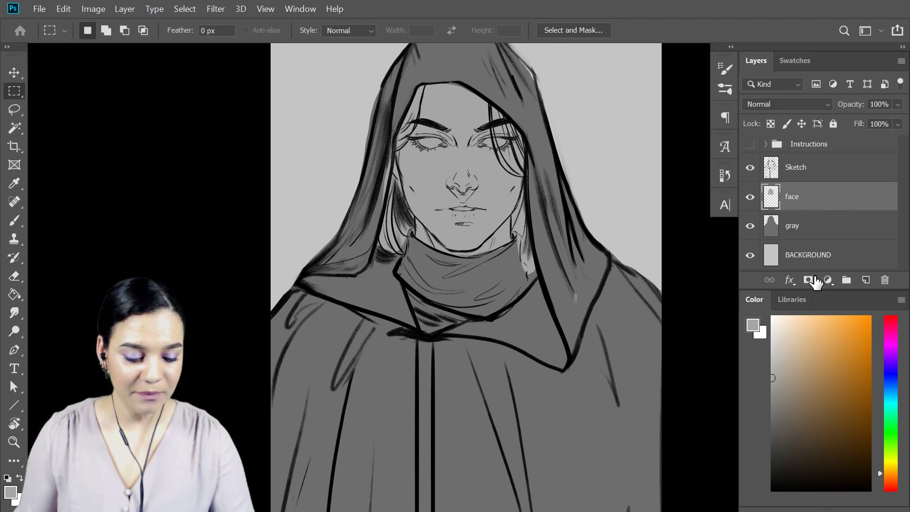
Place the watercolor_30 texture from the June DCC library, rotated -90° and scaled to 325.13% so it covers the canvas.
{"action": "left_click", "coordinate": [793, 300]}
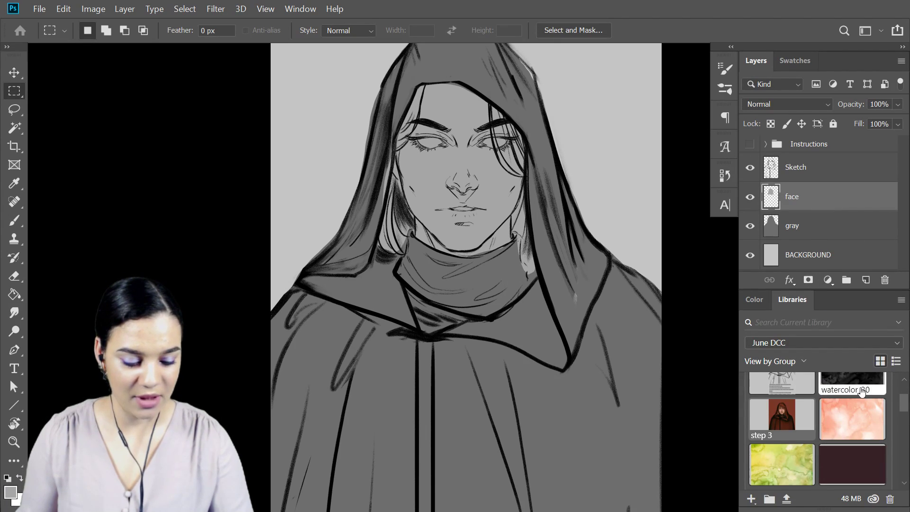
{"action": "left_click_drag", "start_coordinate": [861, 389], "coordinate": [439, 277]}
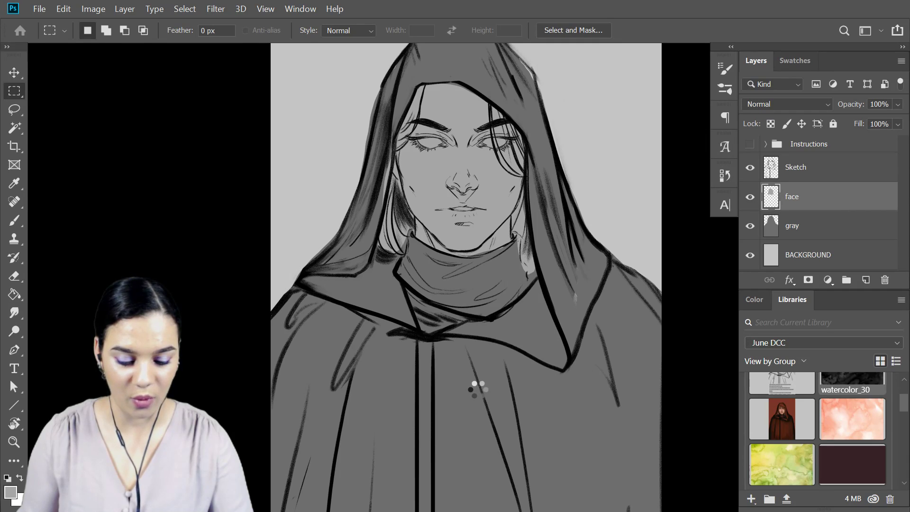
{"action": "left_click_drag", "start_coordinate": [599, 295], "coordinate": [464, 107]}
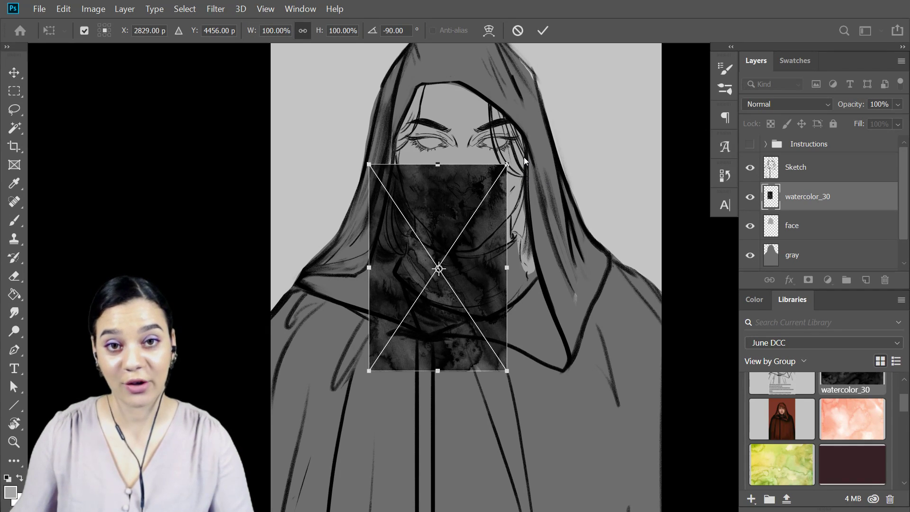
{"action": "left_click_drag", "start_coordinate": [511, 160], "coordinate": [778, 57]}
{"action": "left_click_drag", "start_coordinate": [563, 228], "coordinate": [555, 250]}
{"action": "key", "text": "ctrl+0"}
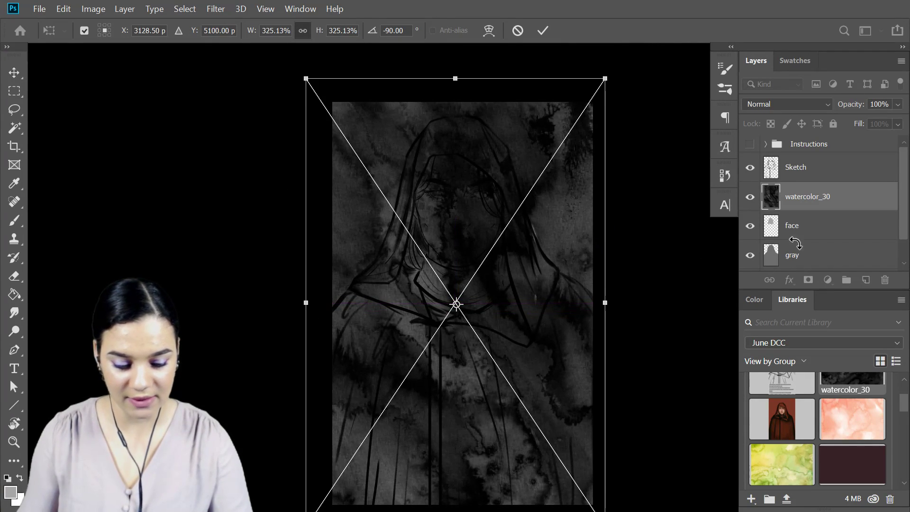
{"action": "key", "text": "m"}
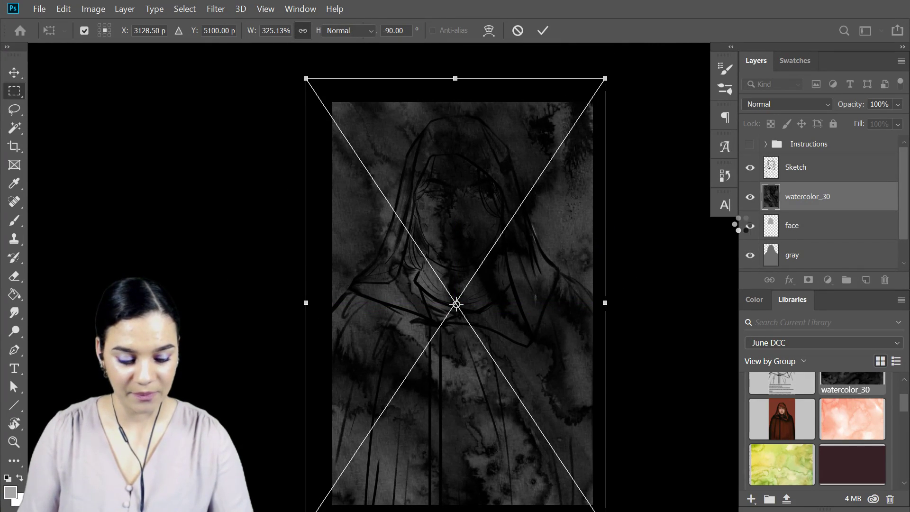
Clip watercolor_30 to the gray layer, beneath the face layer, with its opacity set to 47%.
{"action": "left_click_drag", "start_coordinate": [840, 205], "coordinate": [835, 242]}
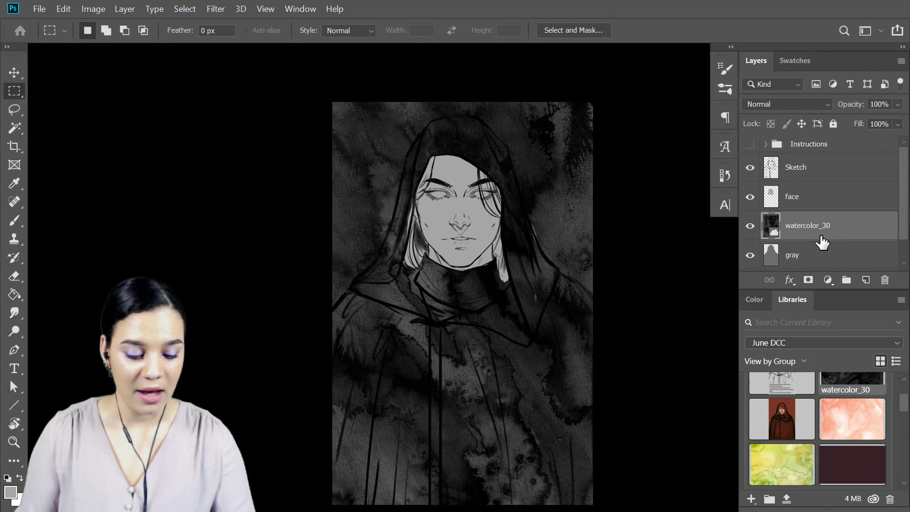
{"action": "right_click", "coordinate": [825, 236]}
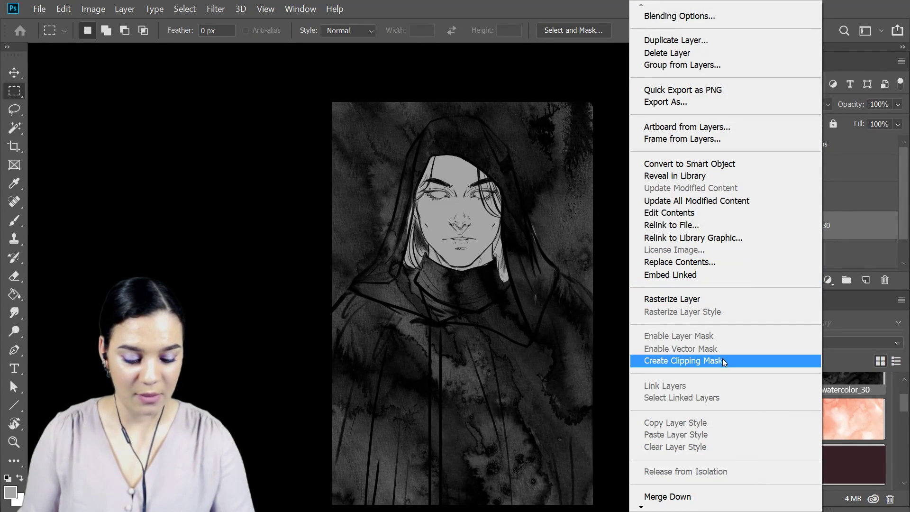
{"action": "left_click", "coordinate": [692, 360]}
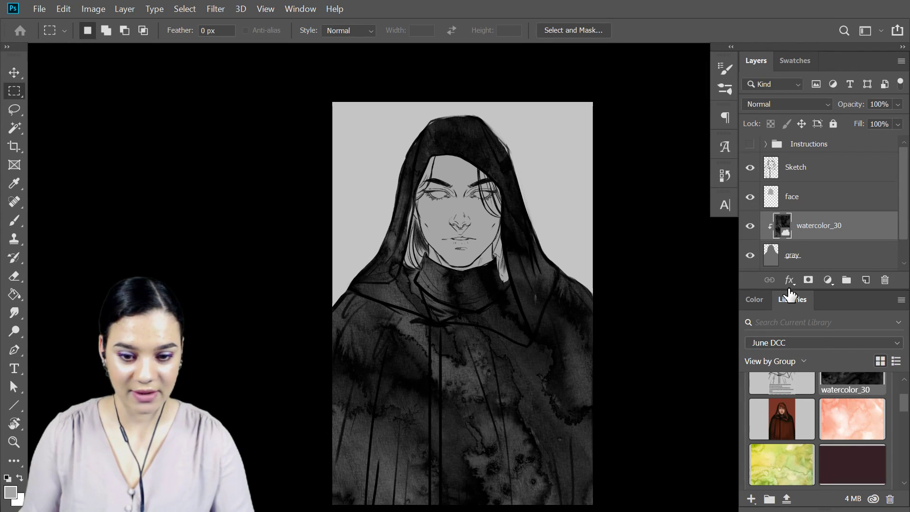
{"action": "left_click", "coordinate": [898, 105]}
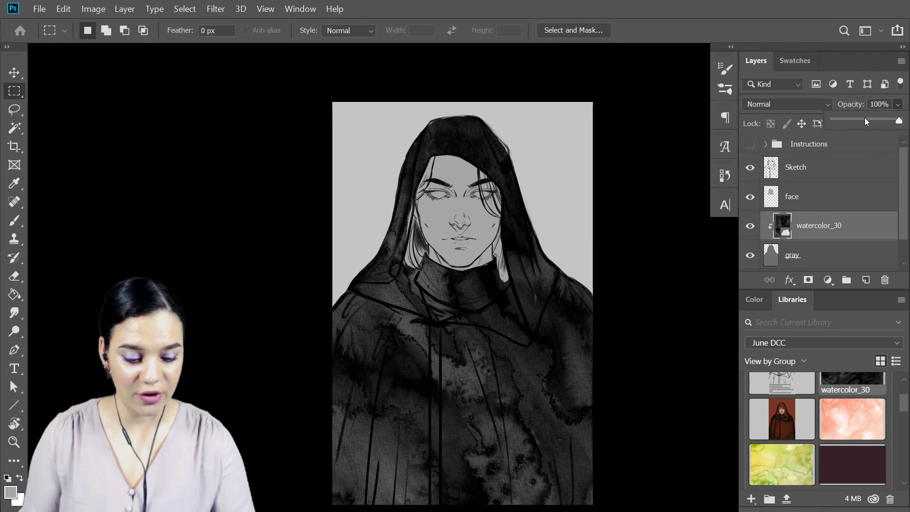
{"action": "left_click", "coordinate": [865, 120]}
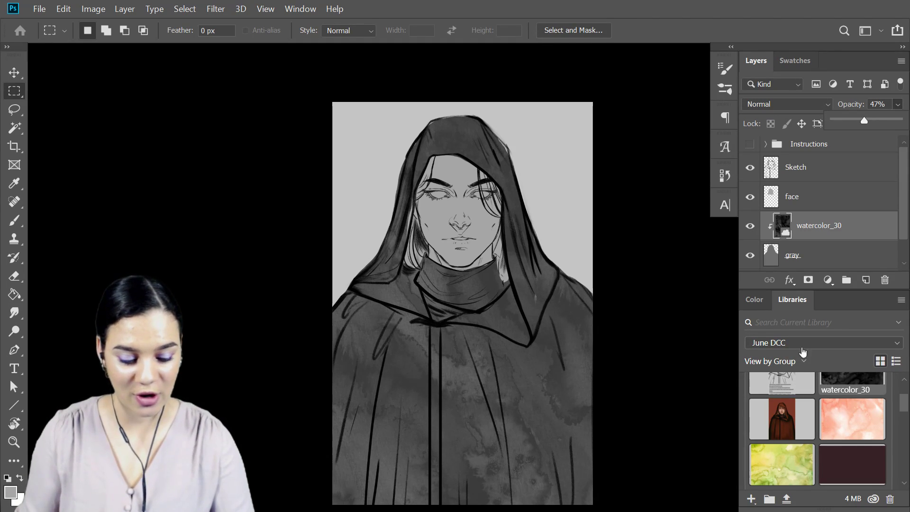
Place the watercolor_01 texture from the library directly above the face layer, scaled to 194.14% over the head.
{"action": "left_click", "coordinate": [816, 200]}
{"action": "left_click_drag", "start_coordinate": [861, 424], "coordinate": [476, 215]}
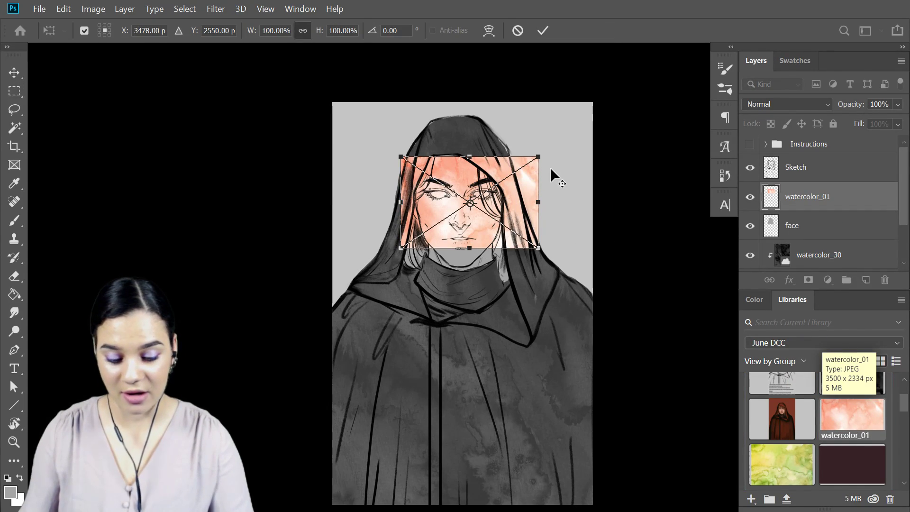
{"action": "left_click_drag", "start_coordinate": [538, 156], "coordinate": [625, 175]}
{"action": "left_click_drag", "start_coordinate": [589, 211], "coordinate": [604, 191]}
{"action": "key", "text": "m"}
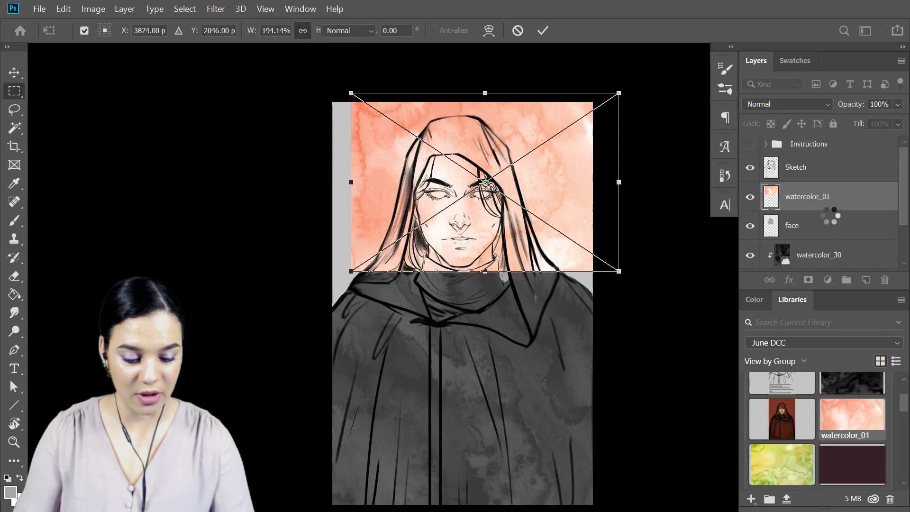
Clip watercolor_01 to the face layer and reposition the texture so it covers the whole face, neck and hair.
{"action": "right_click", "coordinate": [845, 209]}
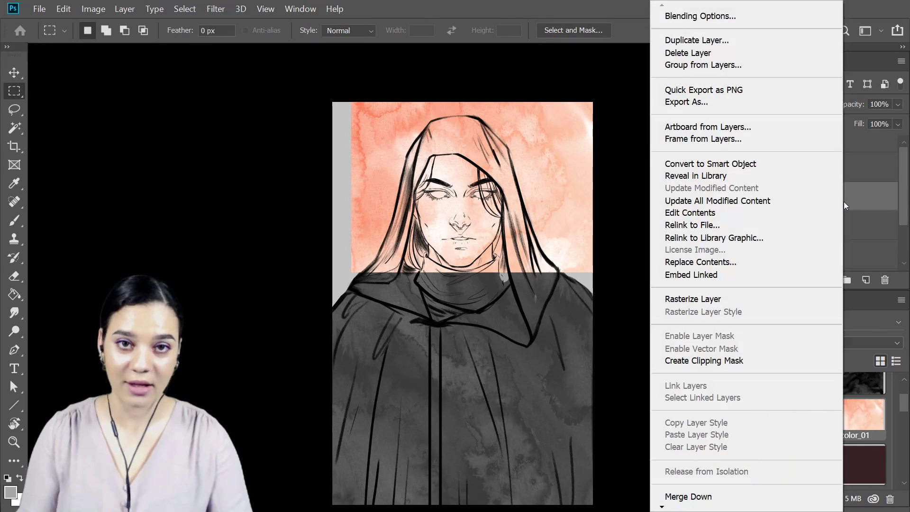
{"action": "left_click", "coordinate": [711, 361]}
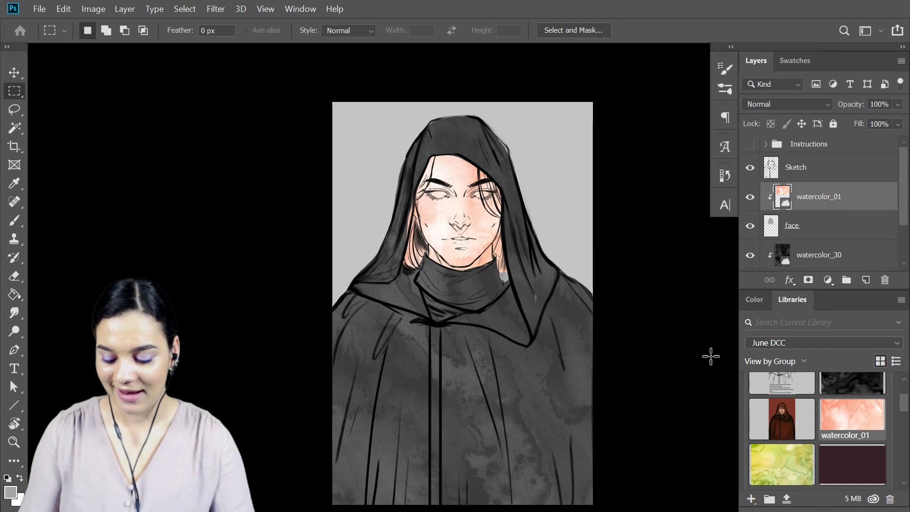
{"action": "key", "text": "ctrl+plus"}
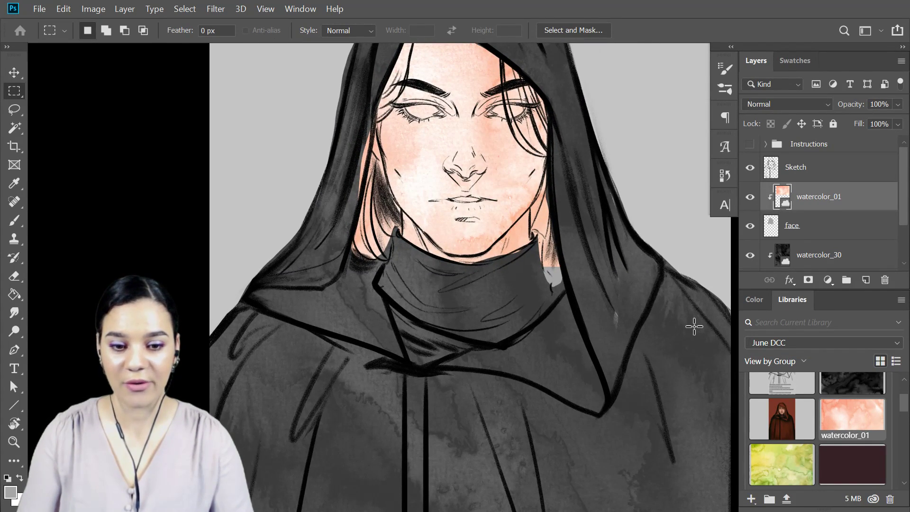
{"action": "key", "text": "ctrl+t"}
{"action": "left_click_drag", "start_coordinate": [556, 209], "coordinate": [557, 241]}
{"action": "left_click_drag", "start_coordinate": [583, 206], "coordinate": [530, 236]}
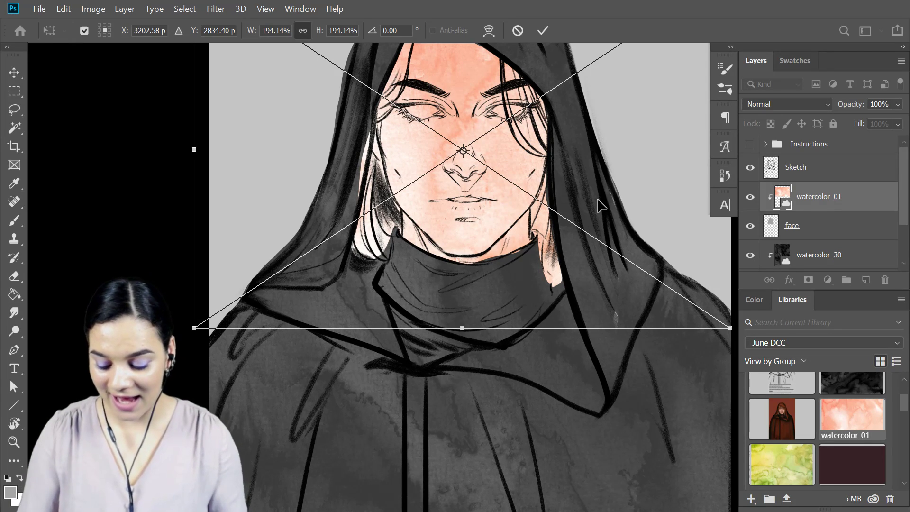
{"action": "key", "text": "m"}
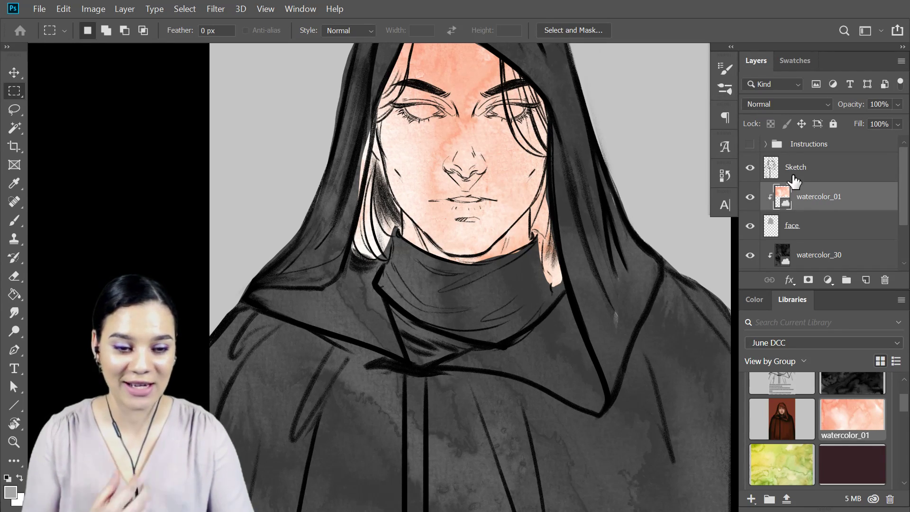
Hide both watercolor texture layers and group them together with the face and gray layers.
{"action": "left_click", "coordinate": [749, 196]}
{"action": "left_click", "coordinate": [749, 255]}
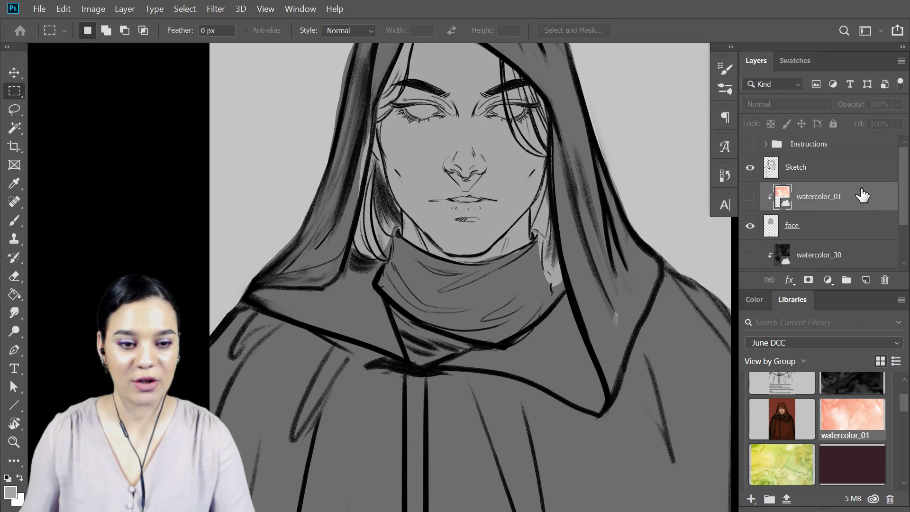
{"action": "scroll", "coordinate": [866, 204], "scroll_direction": "down", "scroll_amount": 3}
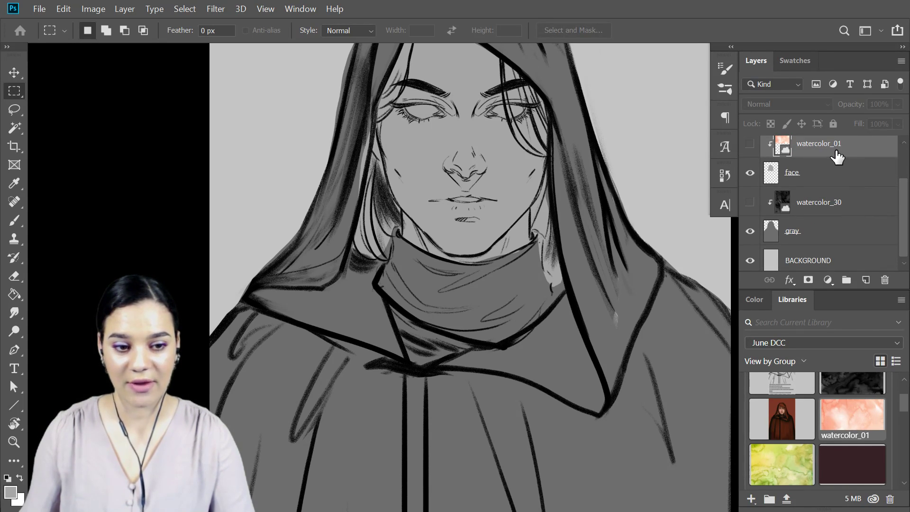
{"action": "left_click", "coordinate": [821, 241], "text": "shift"}
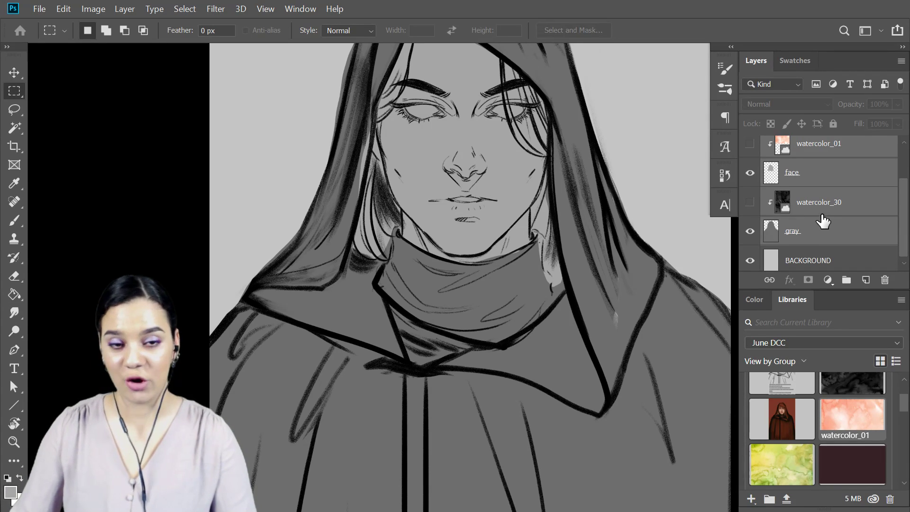
{"action": "key", "text": "ctrl+g"}
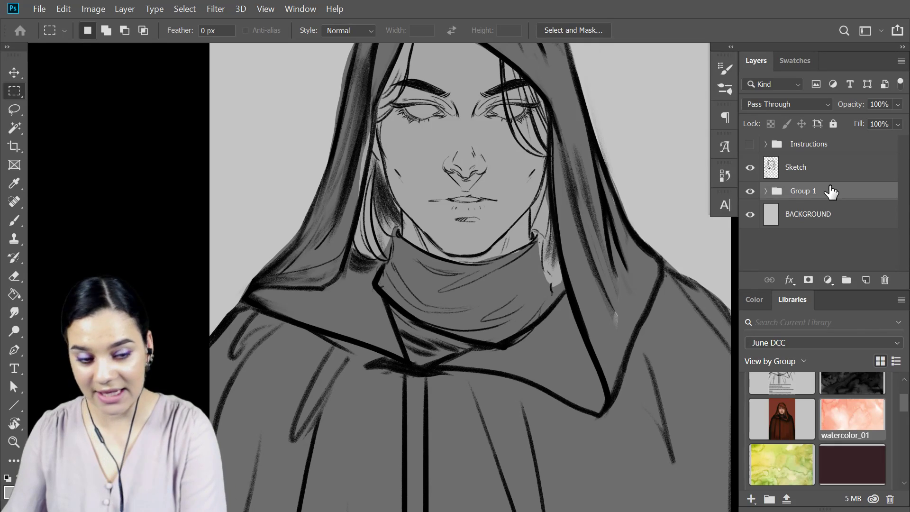
Create a new layer named under paint directly above the new group.
{"action": "key", "text": "ctrl+shift+n"}
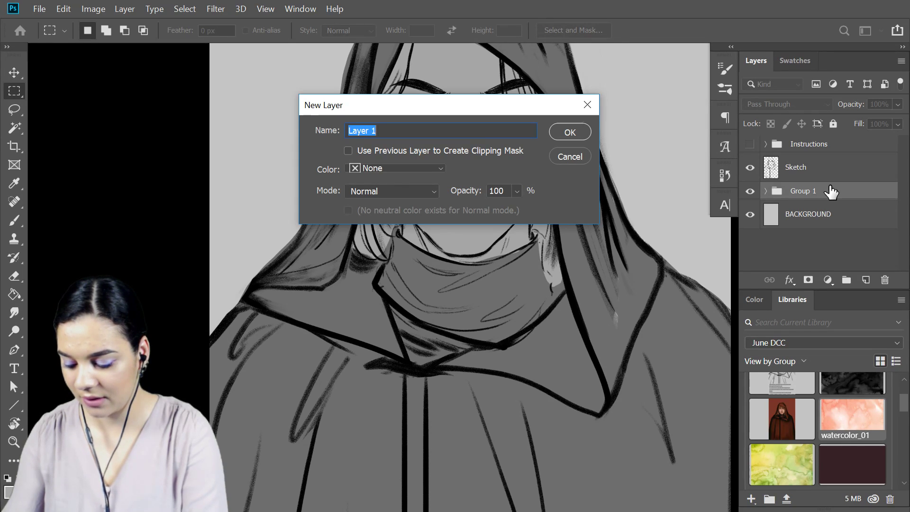
{"action": "type", "text": "under paint"}
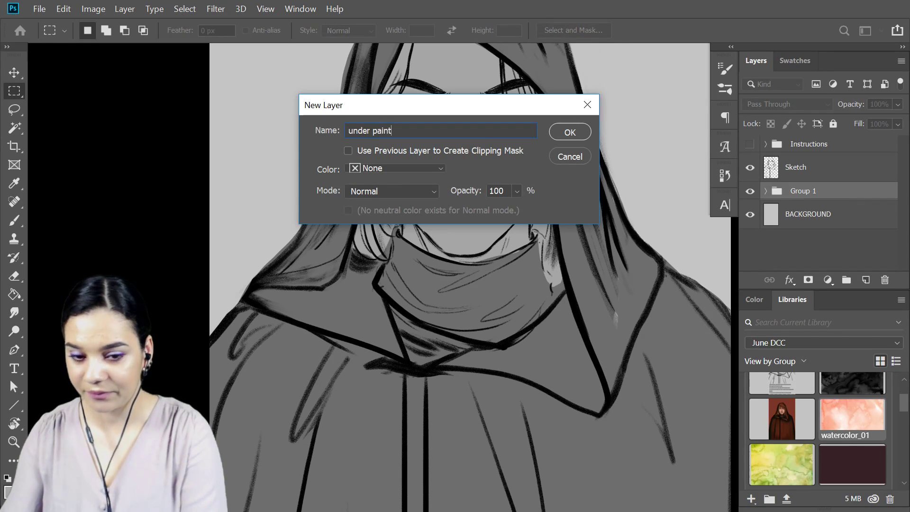
{"action": "key", "text": "Return"}
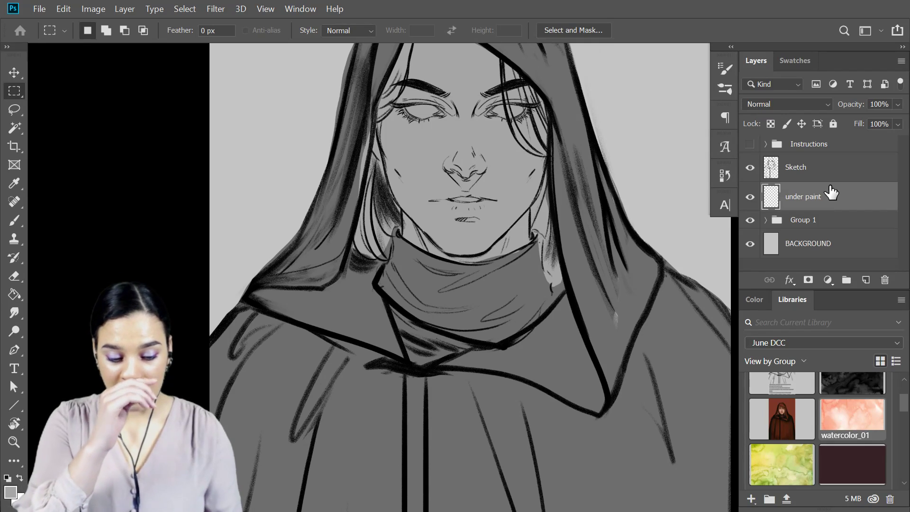
{"action": "left_click_drag", "start_coordinate": [596, 205], "coordinate": [542, 248]}
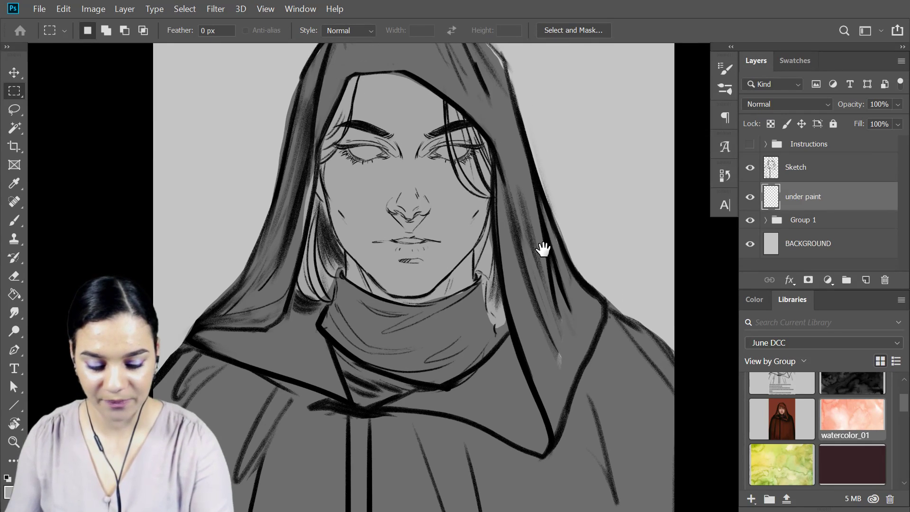
Switch to the Brush tool and look through its available brush presets.
{"action": "right_click", "coordinate": [496, 223]}
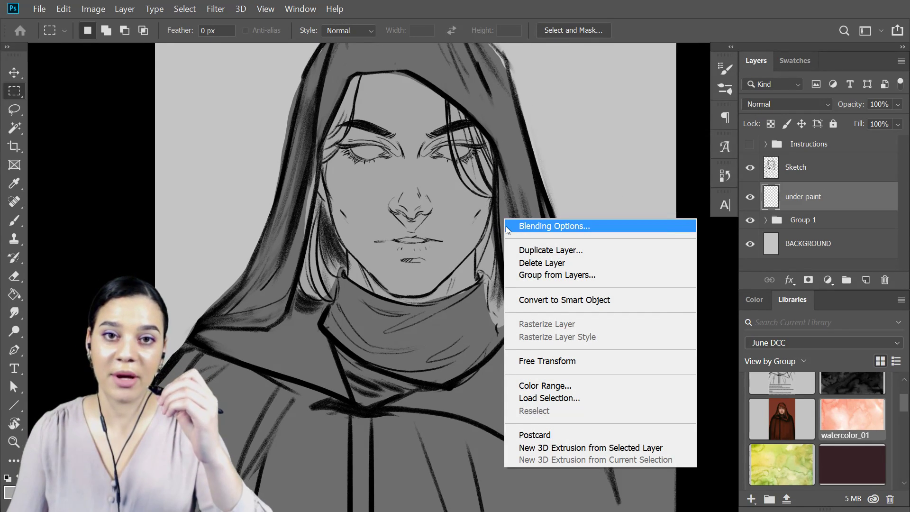
{"action": "left_click", "coordinate": [700, 186]}
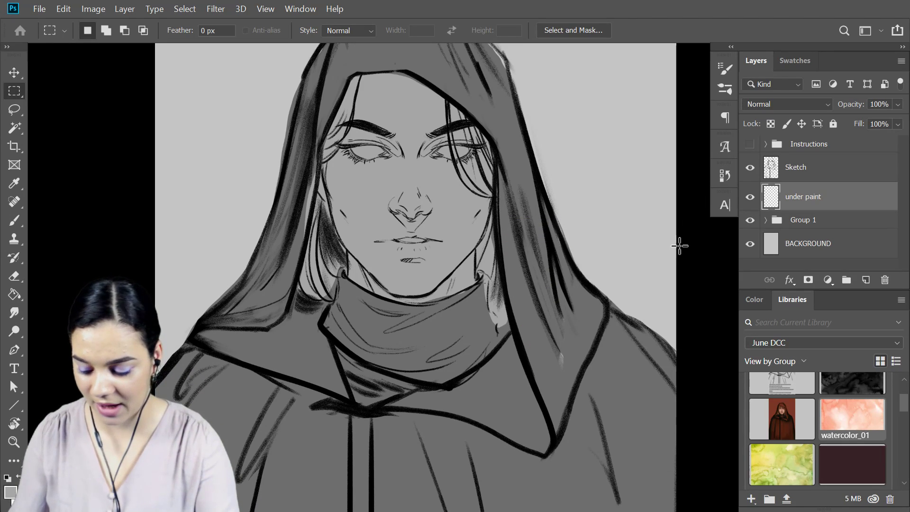
{"action": "key", "text": "b"}
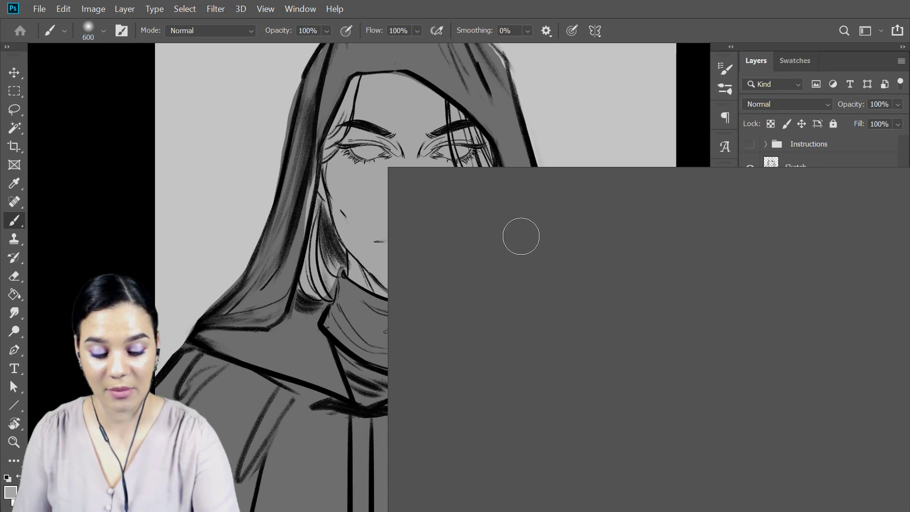
{"action": "right_click", "coordinate": [520, 236]}
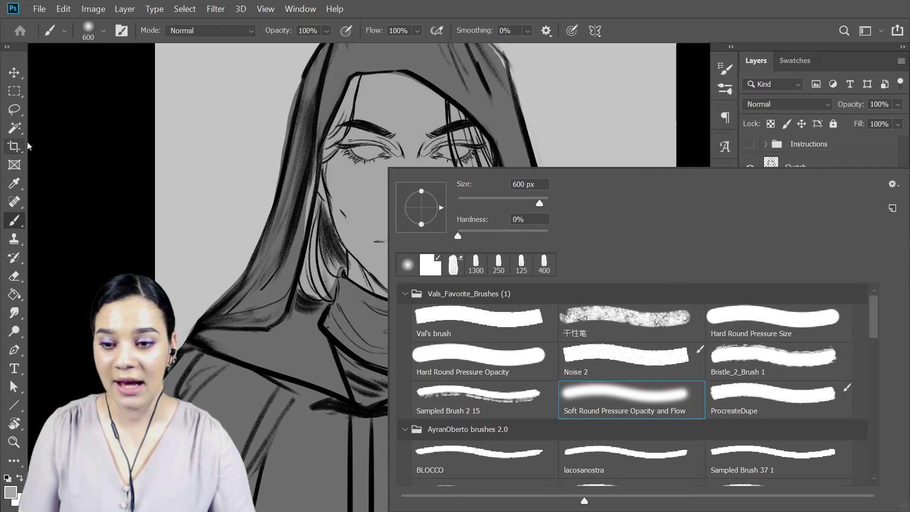
{"action": "left_click", "coordinate": [81, 137]}
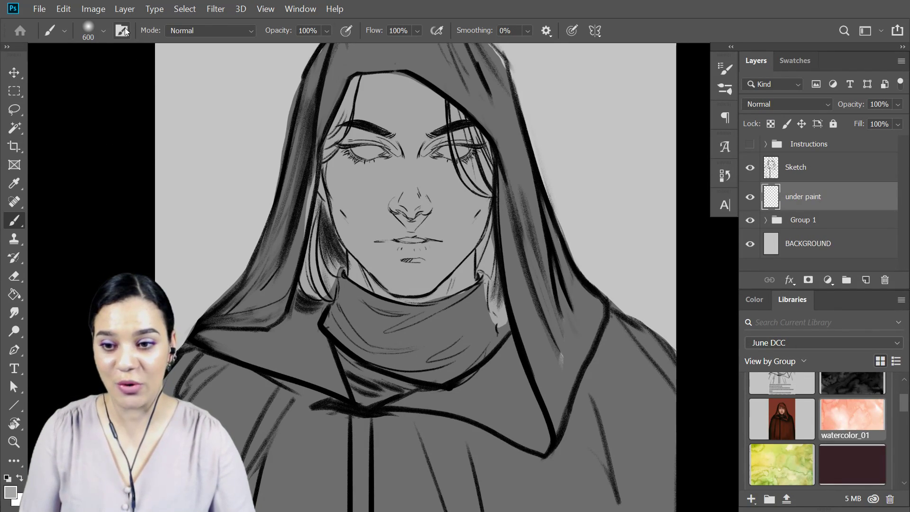
{"action": "left_click", "coordinate": [102, 31]}
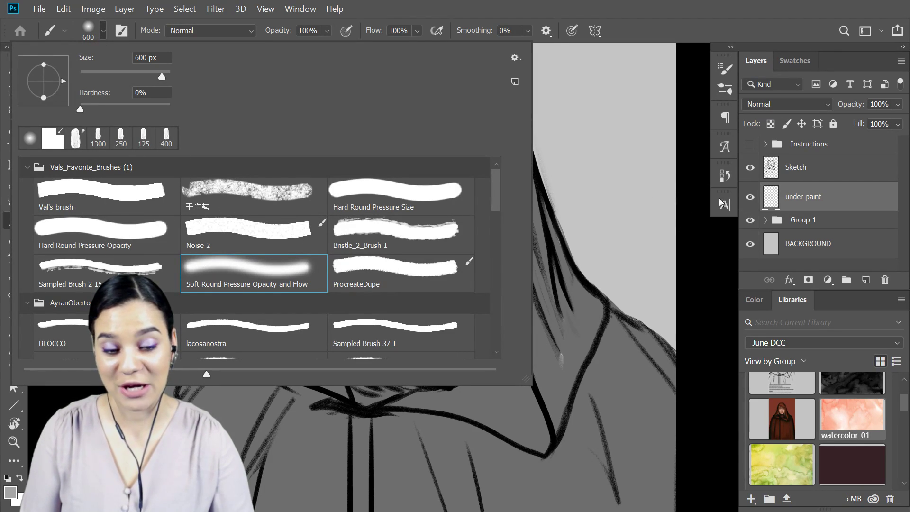
{"action": "left_click", "coordinate": [697, 253]}
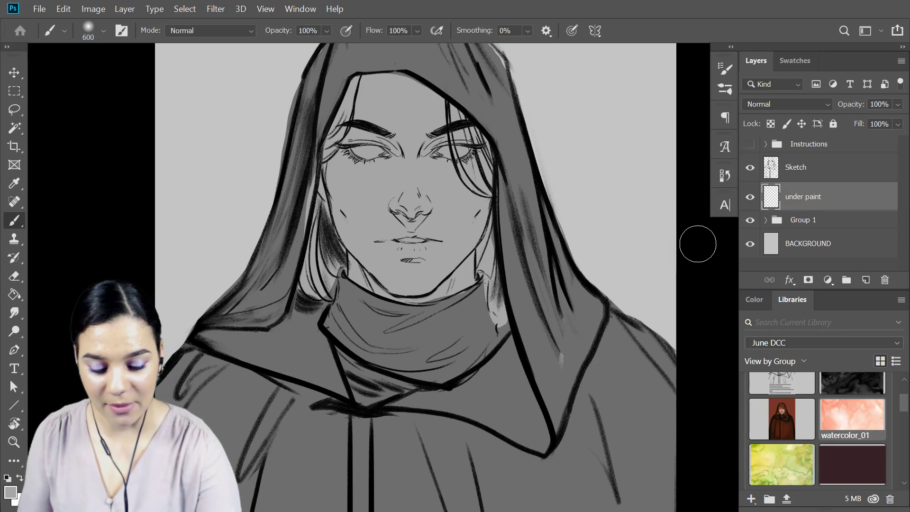
Choose the Noise 2 brush preset and reduce its size to 150 px for shading the face.
{"action": "right_click", "coordinate": [474, 218]}
{"action": "left_click", "coordinate": [633, 372]}
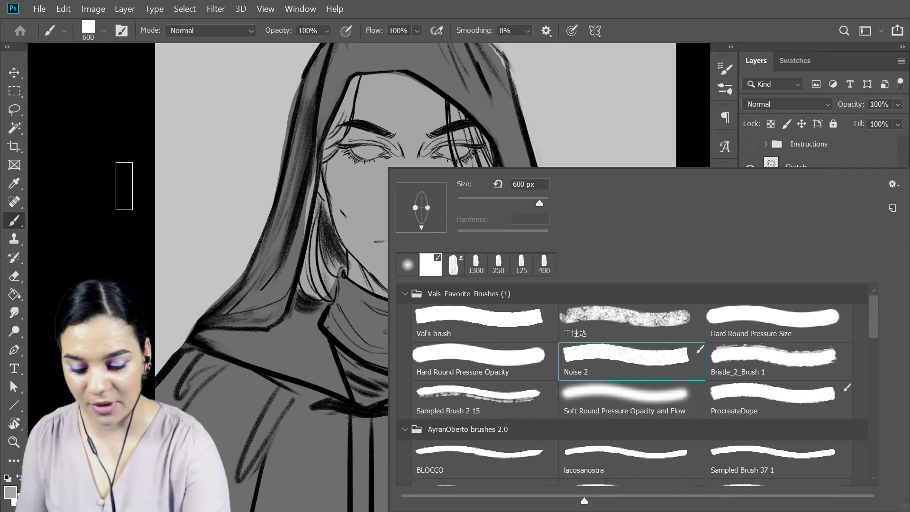
{"action": "left_click", "coordinate": [84, 201]}
{"action": "key", "text": "ctrl+plus"}
{"action": "key", "text": "ctrl+plus"}
{"action": "mouse_move", "coordinate": [430, 149]}
{"action": "left_mouse_down"}
{"action": "mouse_move", "coordinate": [561, 284]}
{"action": "mouse_move", "coordinate": [546, 292]}
{"action": "left_mouse_up"}
{"action": "key", "text": "bracketleft"}
{"action": "key", "text": "bracketleft"}
{"action": "key", "text": "bracketleft"}
{"action": "key", "text": "bracketleft"}
{"action": "key", "text": "bracketleft"}
{"action": "key", "text": "bracketleft"}
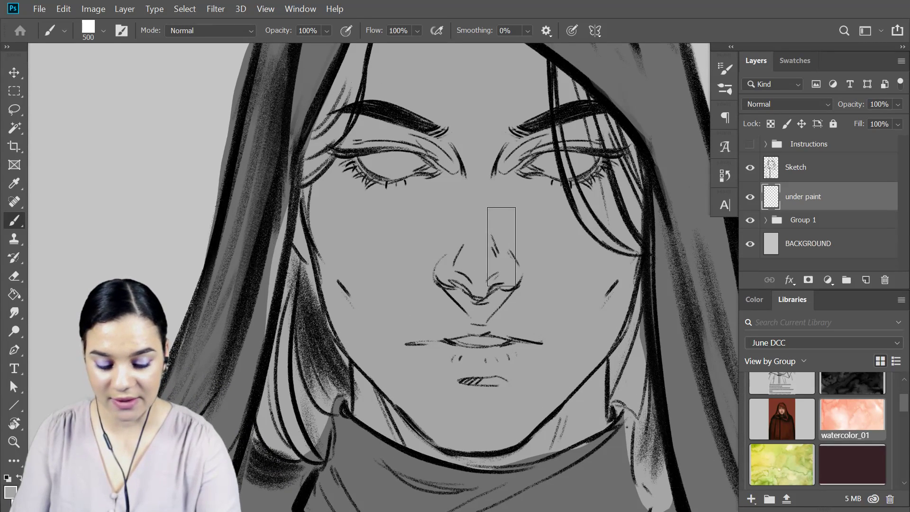
{"action": "key", "text": "bracketleft"}
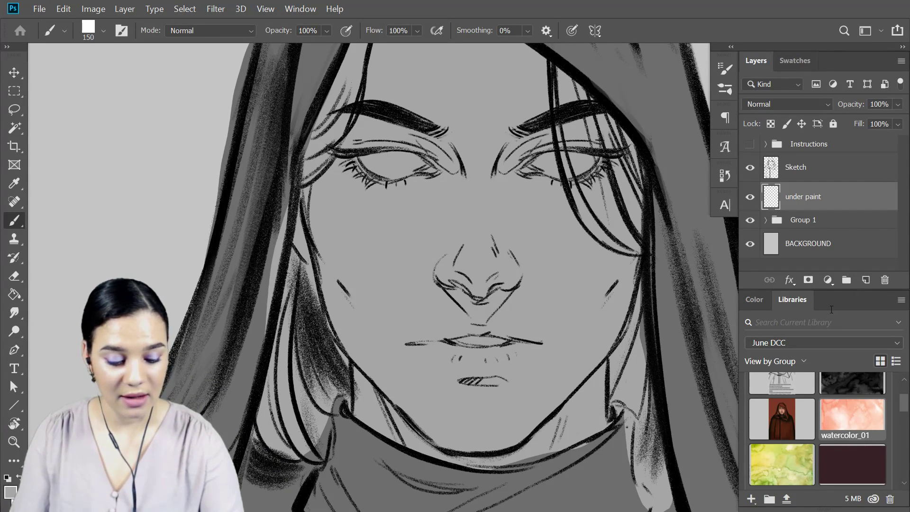
Pick a dark gray foreground colour and shade the eyelids and the areas beneath both eyes.
{"action": "left_click", "coordinate": [754, 299]}
{"action": "left_click_drag", "start_coordinate": [790, 351], "coordinate": [788, 420]}
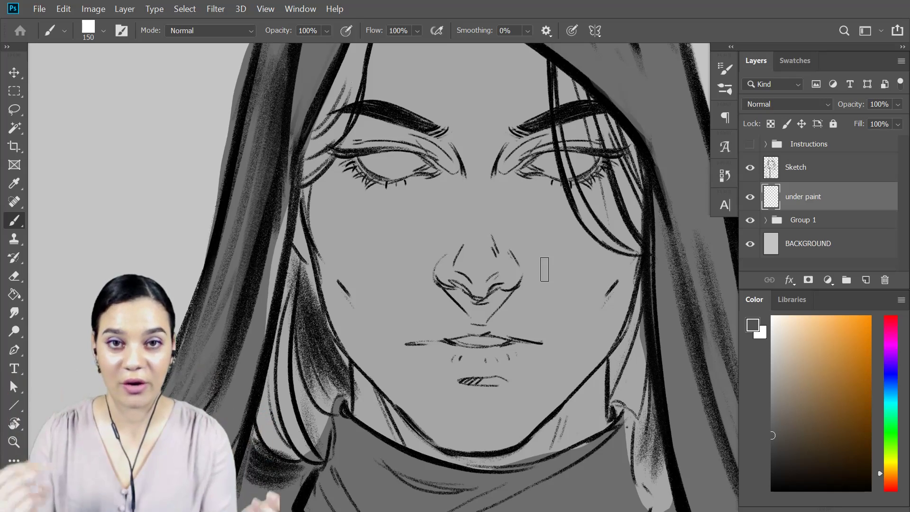
{"action": "left_click_drag", "start_coordinate": [507, 171], "coordinate": [535, 152]}
{"action": "mouse_move", "coordinate": [437, 159]}
{"action": "left_mouse_down"}
{"action": "mouse_move", "coordinate": [429, 141]}
{"action": "mouse_move", "coordinate": [449, 165]}
{"action": "mouse_move", "coordinate": [406, 135]}
{"action": "mouse_move", "coordinate": [450, 170]}
{"action": "mouse_move", "coordinate": [393, 135]}
{"action": "left_mouse_up"}
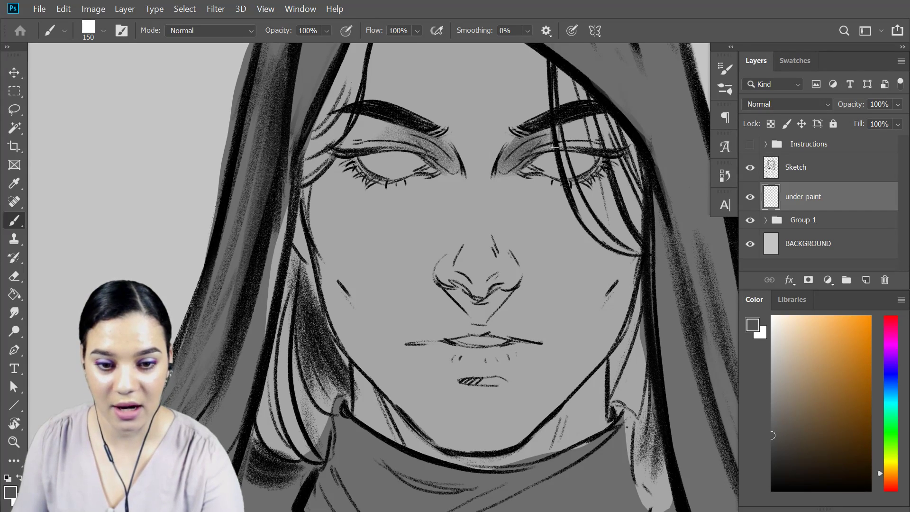
{"action": "mouse_move", "coordinate": [348, 170]}
{"action": "left_mouse_down"}
{"action": "mouse_move", "coordinate": [376, 180]}
{"action": "mouse_move", "coordinate": [344, 162]}
{"action": "mouse_move", "coordinate": [388, 186]}
{"action": "mouse_move", "coordinate": [354, 179]}
{"action": "mouse_move", "coordinate": [419, 181]}
{"action": "mouse_move", "coordinate": [351, 178]}
{"action": "left_mouse_up"}
{"action": "left_click_drag", "start_coordinate": [628, 158], "coordinate": [587, 178]}
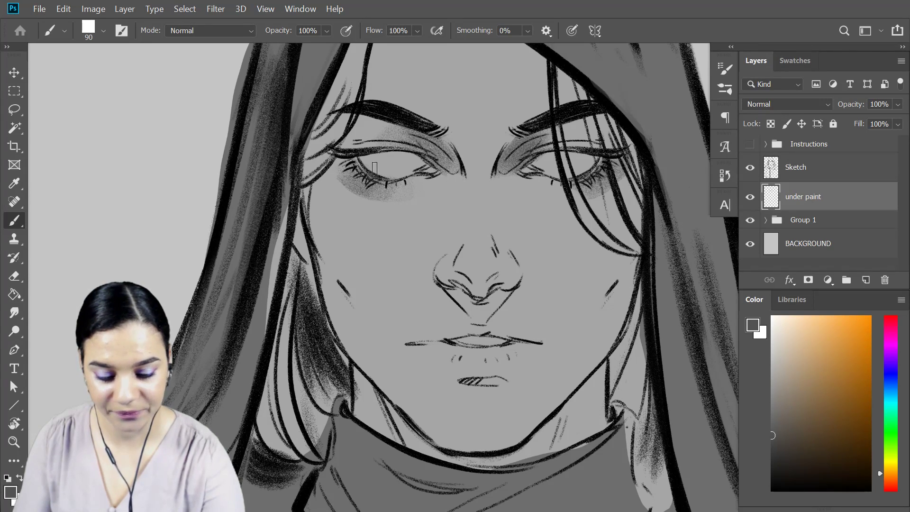
Enlarge the brush to 400 px or more and paint the hood's cast shadow across the upper forehead.
{"action": "left_click_drag", "start_coordinate": [510, 106], "coordinate": [522, 192]}
{"action": "mouse_move", "coordinate": [392, 107]}
{"action": "left_mouse_down"}
{"action": "mouse_move", "coordinate": [369, 206]}
{"action": "mouse_move", "coordinate": [373, 172]}
{"action": "mouse_move", "coordinate": [338, 263]}
{"action": "mouse_move", "coordinate": [360, 214]}
{"action": "mouse_move", "coordinate": [316, 278]}
{"action": "left_mouse_up"}
{"action": "mouse_move", "coordinate": [392, 128]}
{"action": "left_mouse_down"}
{"action": "mouse_move", "coordinate": [415, 101]}
{"action": "mouse_move", "coordinate": [425, 105]}
{"action": "left_mouse_up"}
{"action": "key", "text": "]"}
{"action": "key", "text": "]"}
{"action": "key", "text": "]"}
{"action": "key", "text": "]"}
{"action": "key", "text": "]"}
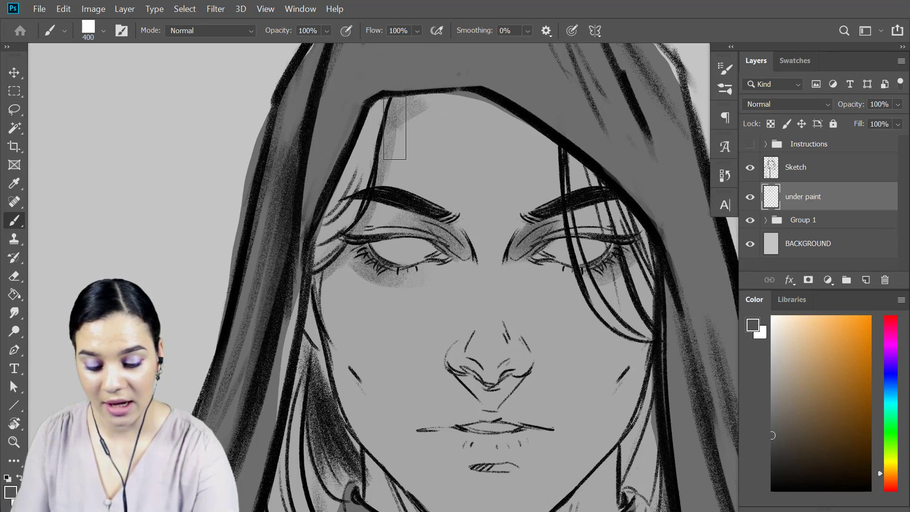
{"action": "key", "text": "]"}
{"action": "key", "text": "]"}
{"action": "key", "text": "]"}
{"action": "mouse_move", "coordinate": [467, 142]}
{"action": "left_mouse_down"}
{"action": "mouse_move", "coordinate": [505, 147]}
{"action": "mouse_move", "coordinate": [601, 197]}
{"action": "mouse_move", "coordinate": [586, 172]}
{"action": "mouse_move", "coordinate": [534, 159]}
{"action": "mouse_move", "coordinate": [628, 250]}
{"action": "mouse_move", "coordinate": [566, 166]}
{"action": "mouse_move", "coordinate": [672, 289]}
{"action": "mouse_move", "coordinate": [699, 127]}
{"action": "mouse_move", "coordinate": [643, 293]}
{"action": "left_mouse_up"}
Paint the shadow beneath the hair strands over the eye and cheek with a smaller brush, and deepen the forehead shadow.
{"action": "key", "text": "["}
{"action": "key", "text": "["}
{"action": "mouse_move", "coordinate": [653, 354]}
{"action": "left_mouse_down"}
{"action": "mouse_move", "coordinate": [652, 307]}
{"action": "mouse_move", "coordinate": [640, 380]}
{"action": "left_mouse_up"}
{"action": "key", "text": "["}
{"action": "key", "text": "["}
{"action": "key", "text": "["}
{"action": "left_click_drag", "start_coordinate": [551, 179], "coordinate": [564, 233]}
{"action": "mouse_move", "coordinate": [586, 310]}
{"action": "left_mouse_down"}
{"action": "mouse_move", "coordinate": [593, 282]}
{"action": "mouse_move", "coordinate": [632, 346]}
{"action": "left_mouse_up"}
{"action": "left_click_drag", "start_coordinate": [601, 211], "coordinate": [628, 314]}
{"action": "mouse_move", "coordinate": [585, 189]}
{"action": "left_mouse_down"}
{"action": "mouse_move", "coordinate": [608, 278]}
{"action": "mouse_move", "coordinate": [634, 317]}
{"action": "left_mouse_up"}
{"action": "mouse_move", "coordinate": [543, 140]}
{"action": "left_mouse_down"}
{"action": "mouse_move", "coordinate": [374, 138]}
{"action": "mouse_move", "coordinate": [395, 166]}
{"action": "left_mouse_up"}
{"action": "left_click_drag", "start_coordinate": [419, 126], "coordinate": [404, 148]}
Shade both sides of the face from the temples down the cheeks to the jaw with the brush at 300 px.
{"action": "left_click_drag", "start_coordinate": [547, 235], "coordinate": [574, 95]}
{"action": "key", "text": "bracketright"}
{"action": "key", "text": "bracketright"}
{"action": "key", "text": "bracketright"}
{"action": "key", "text": "bracketright"}
{"action": "mouse_move", "coordinate": [367, 138]}
{"action": "left_mouse_down"}
{"action": "mouse_move", "coordinate": [371, 220]}
{"action": "mouse_move", "coordinate": [364, 136]}
{"action": "mouse_move", "coordinate": [367, 197]}
{"action": "mouse_move", "coordinate": [396, 276]}
{"action": "left_mouse_up"}
{"action": "left_click_drag", "start_coordinate": [359, 211], "coordinate": [424, 325]}
{"action": "left_click_drag", "start_coordinate": [401, 288], "coordinate": [445, 343]}
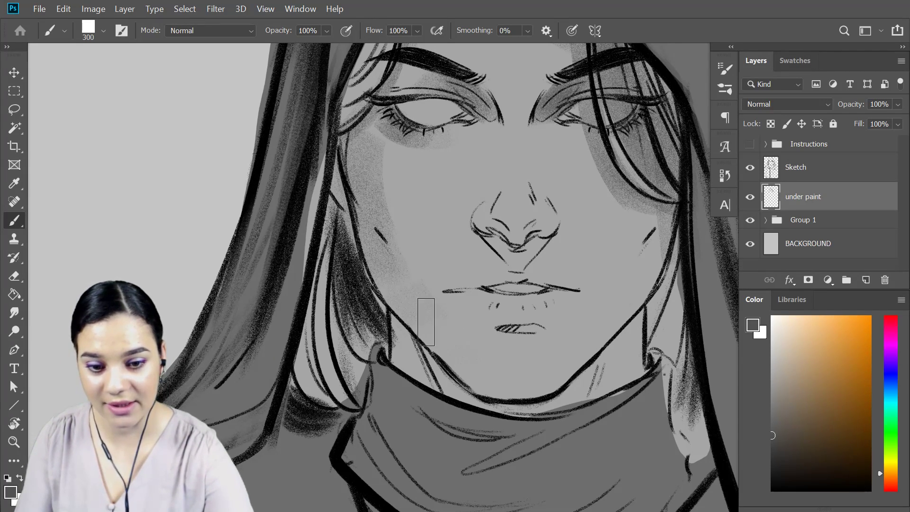
{"action": "left_click_drag", "start_coordinate": [363, 191], "coordinate": [383, 124]}
{"action": "left_click_drag", "start_coordinate": [670, 202], "coordinate": [623, 321]}
{"action": "left_click_drag", "start_coordinate": [655, 253], "coordinate": [588, 367]}
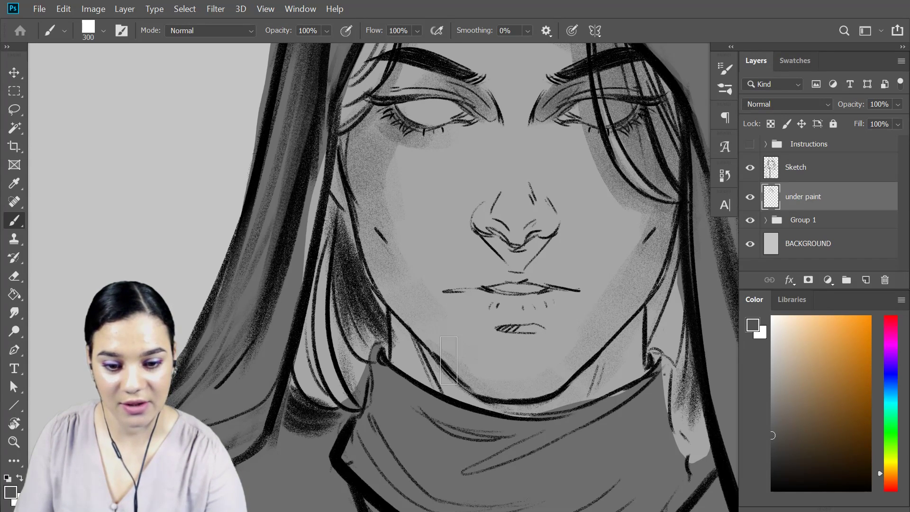
Shade both sides of the neck under the jaw and along the scarf's edge, starting with the brush at 175 px.
{"action": "key", "text": "bracketleft"}
{"action": "key", "text": "bracketleft"}
{"action": "key", "text": "bracketleft"}
{"action": "left_click_drag", "start_coordinate": [638, 333], "coordinate": [581, 385]}
{"action": "mouse_move", "coordinate": [624, 349]}
{"action": "left_mouse_down"}
{"action": "mouse_move", "coordinate": [562, 400]}
{"action": "mouse_move", "coordinate": [622, 355]}
{"action": "mouse_move", "coordinate": [600, 381]}
{"action": "mouse_move", "coordinate": [627, 374]}
{"action": "left_mouse_up"}
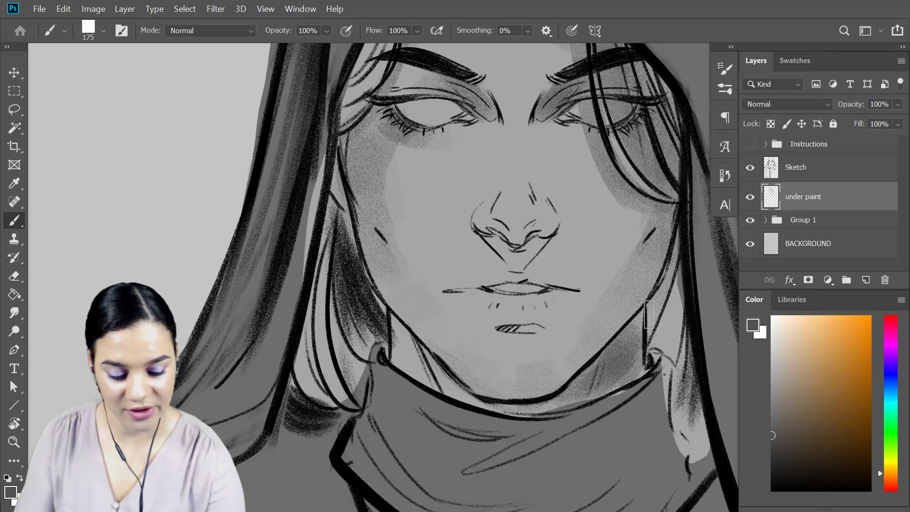
{"action": "mouse_move", "coordinate": [403, 352]}
{"action": "left_mouse_down"}
{"action": "mouse_move", "coordinate": [440, 372]}
{"action": "mouse_move", "coordinate": [431, 379]}
{"action": "left_mouse_up"}
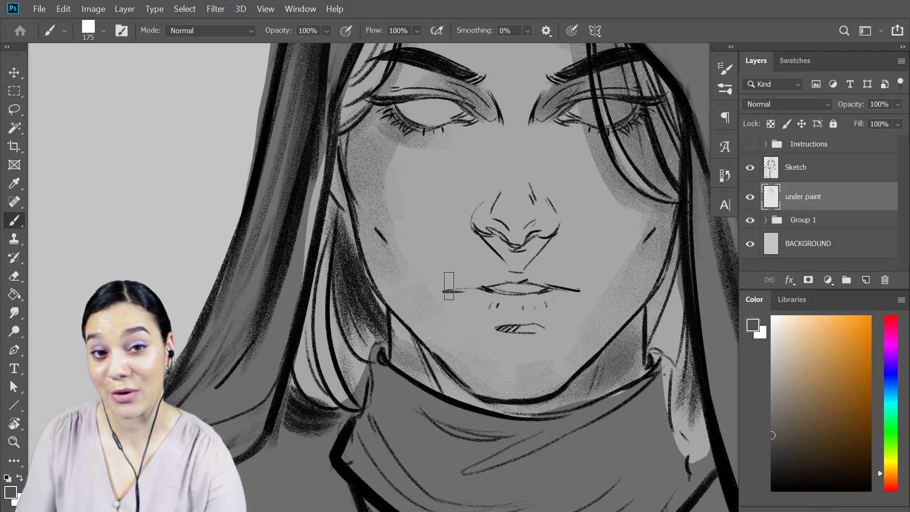
{"action": "left_click_drag", "start_coordinate": [395, 341], "coordinate": [420, 364]}
{"action": "key", "text": "bracketleft"}
{"action": "key", "text": "bracketleft"}
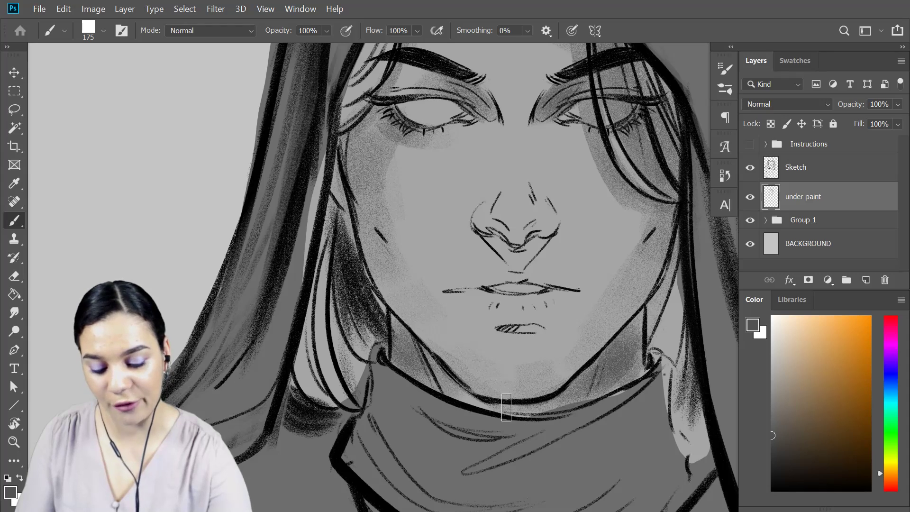
{"action": "key", "text": "bracketleft"}
{"action": "mouse_move", "coordinate": [483, 409]}
{"action": "left_mouse_down"}
{"action": "mouse_move", "coordinate": [532, 411]}
{"action": "mouse_move", "coordinate": [593, 384]}
{"action": "left_mouse_up"}
{"action": "mouse_move", "coordinate": [650, 322]}
{"action": "left_mouse_down"}
{"action": "mouse_move", "coordinate": [605, 352]}
{"action": "mouse_move", "coordinate": [621, 339]}
{"action": "left_mouse_up"}
Fill in gray shading over the hair on both sides of the face and neck with the brush at 150 px.
{"action": "key", "text": "bracketright"}
{"action": "key", "text": "bracketright"}
{"action": "key", "text": "bracketright"}
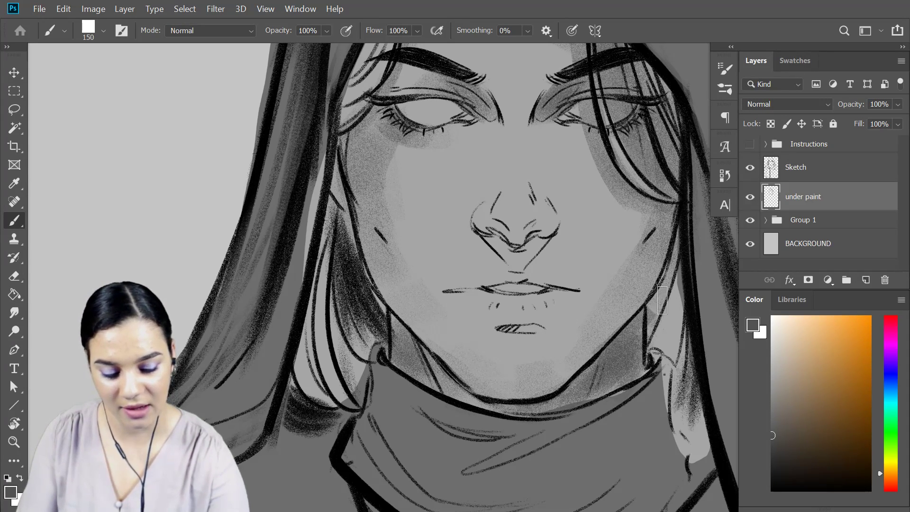
{"action": "mouse_move", "coordinate": [662, 309]}
{"action": "left_mouse_down"}
{"action": "mouse_move", "coordinate": [656, 346]}
{"action": "mouse_move", "coordinate": [650, 321]}
{"action": "mouse_move", "coordinate": [676, 260]}
{"action": "mouse_move", "coordinate": [661, 352]}
{"action": "left_mouse_up"}
{"action": "key", "text": "bracketleft"}
{"action": "mouse_move", "coordinate": [351, 290]}
{"action": "left_mouse_down"}
{"action": "mouse_move", "coordinate": [345, 223]}
{"action": "mouse_move", "coordinate": [361, 336]}
{"action": "mouse_move", "coordinate": [375, 346]}
{"action": "left_mouse_up"}
{"action": "left_click_drag", "start_coordinate": [333, 164], "coordinate": [302, 359]}
{"action": "mouse_move", "coordinate": [318, 303]}
{"action": "left_mouse_down"}
{"action": "mouse_move", "coordinate": [287, 399]}
{"action": "mouse_move", "coordinate": [304, 357]}
{"action": "mouse_move", "coordinate": [306, 393]}
{"action": "left_mouse_up"}
{"action": "left_click_drag", "start_coordinate": [683, 332], "coordinate": [701, 446]}
{"action": "left_click_drag", "start_coordinate": [665, 375], "coordinate": [702, 449]}
{"action": "left_click_drag", "start_coordinate": [671, 419], "coordinate": [690, 453]}
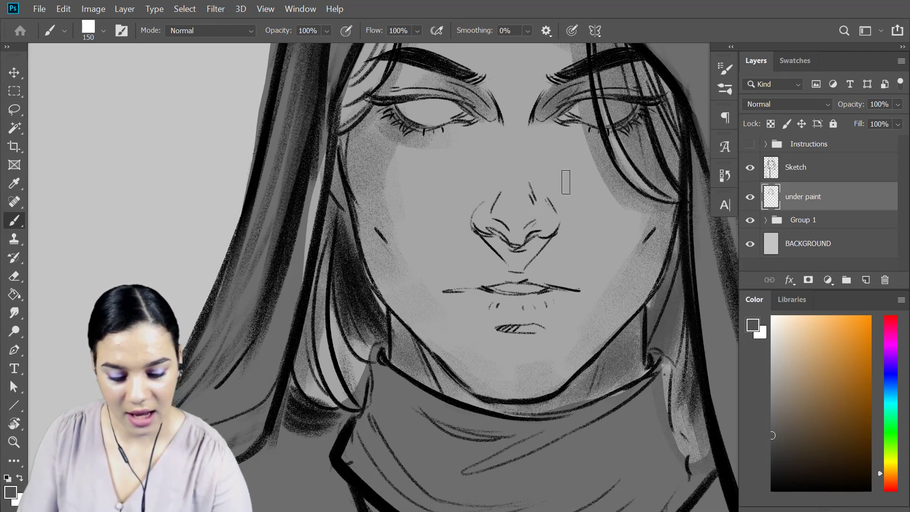
Shade the underside of the nose, and darken the upper lip with the brush at 90 px.
{"action": "mouse_move", "coordinate": [491, 226]}
{"action": "left_mouse_down"}
{"action": "mouse_move", "coordinate": [514, 249]}
{"action": "mouse_move", "coordinate": [509, 237]}
{"action": "mouse_move", "coordinate": [532, 246]}
{"action": "mouse_move", "coordinate": [525, 249]}
{"action": "mouse_move", "coordinate": [540, 240]}
{"action": "mouse_move", "coordinate": [499, 244]}
{"action": "left_mouse_up"}
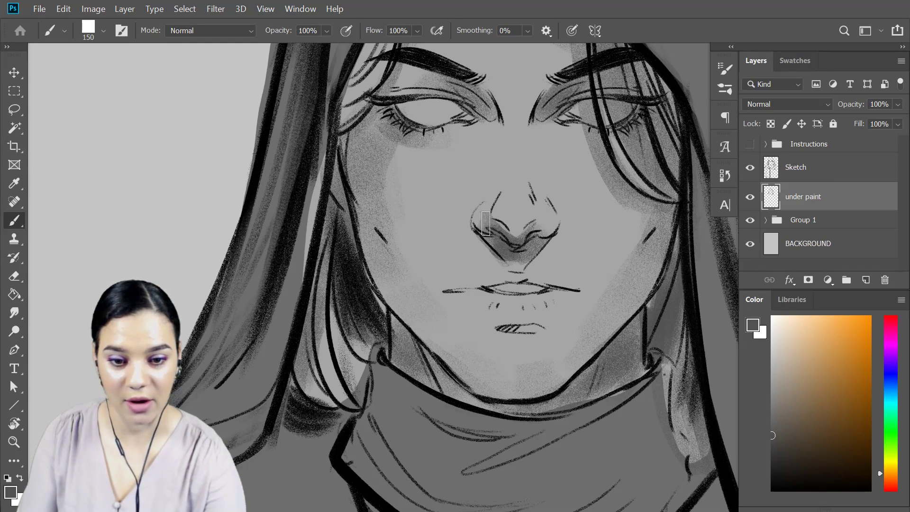
{"action": "key", "text": "bracketleft"}
{"action": "key", "text": "bracketleft"}
{"action": "key", "text": "bracketleft"}
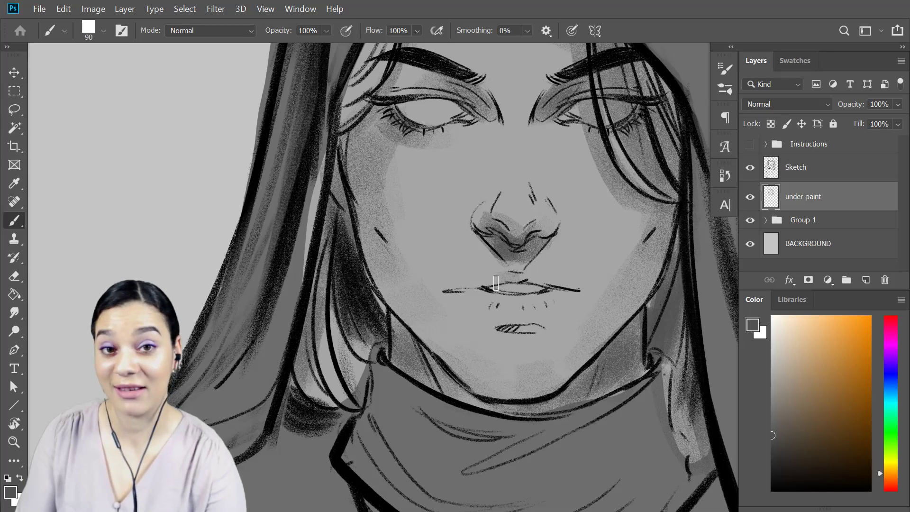
{"action": "mouse_move", "coordinate": [455, 283]}
{"action": "left_mouse_down"}
{"action": "mouse_move", "coordinate": [520, 277]}
{"action": "mouse_move", "coordinate": [578, 288]}
{"action": "left_mouse_up"}
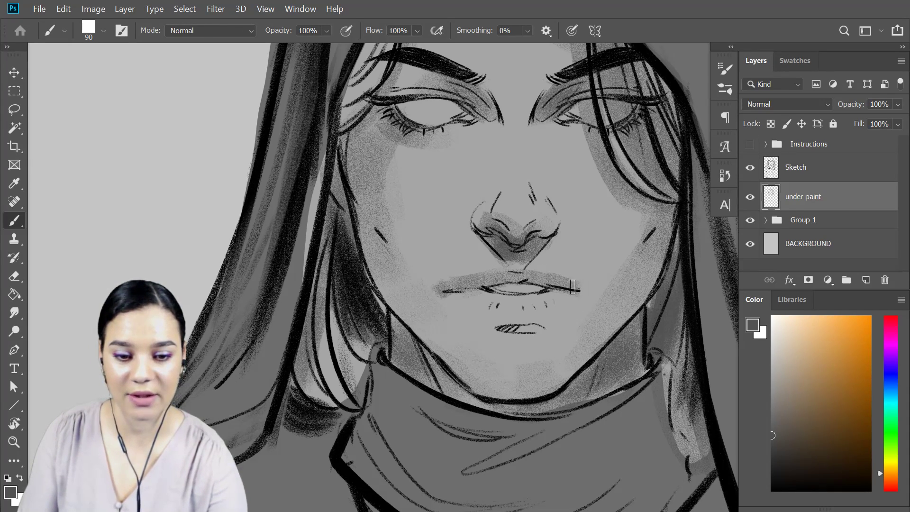
{"action": "mouse_move", "coordinate": [438, 293]}
{"action": "left_mouse_down"}
{"action": "mouse_move", "coordinate": [451, 279]}
{"action": "mouse_move", "coordinate": [438, 292]}
{"action": "left_mouse_up"}
Clean up the upper lip shading with the Eraser at 175 px, and brush a shadow beneath the lower lip.
{"action": "key", "text": "e"}
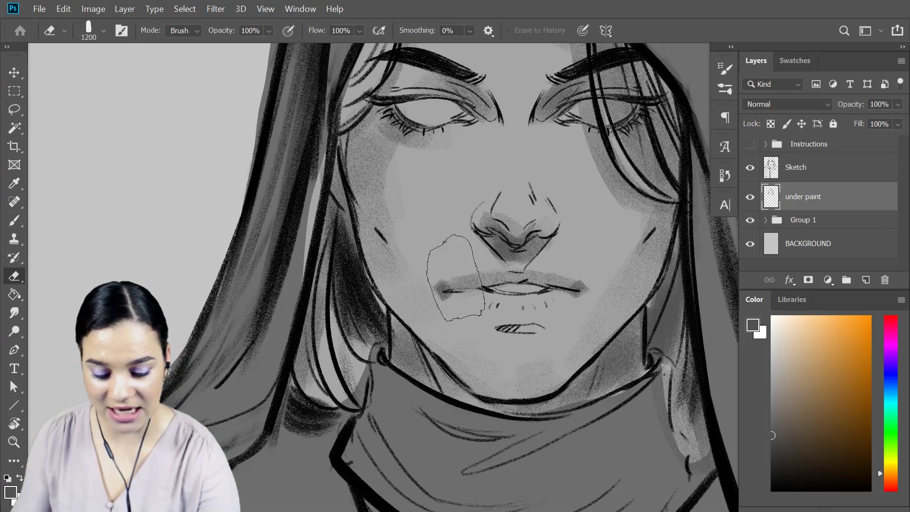
{"action": "key", "text": "bracketleft"}
{"action": "key", "text": "bracketleft"}
{"action": "key", "text": "bracketleft"}
{"action": "key", "text": "bracketleft"}
{"action": "key", "text": "bracketleft"}
{"action": "key", "text": "bracketleft"}
{"action": "key", "text": "bracketleft"}
{"action": "key", "text": "bracketleft"}
{"action": "key", "text": "bracketleft"}
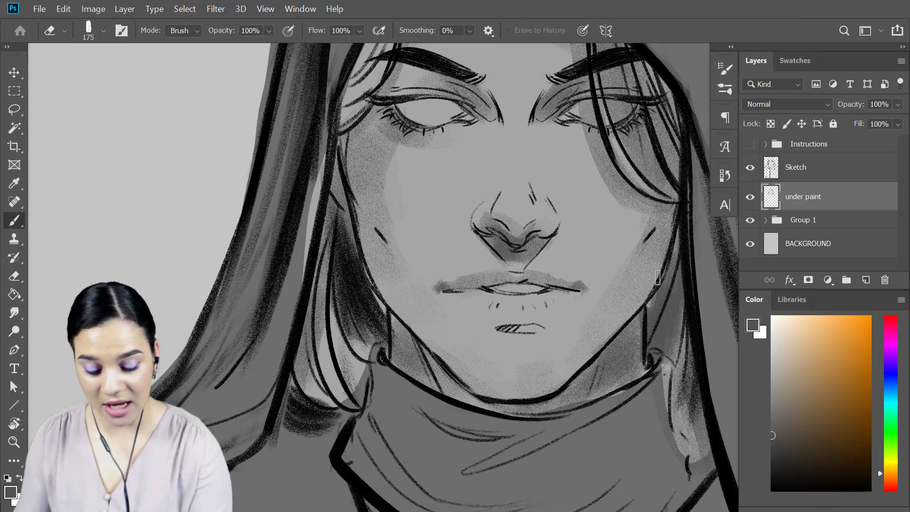
{"action": "key", "text": "b"}
{"action": "mouse_move", "coordinate": [496, 328]}
{"action": "left_mouse_down"}
{"action": "mouse_move", "coordinate": [545, 331]}
{"action": "mouse_move", "coordinate": [493, 330]}
{"action": "mouse_move", "coordinate": [548, 322]}
{"action": "mouse_move", "coordinate": [490, 324]}
{"action": "left_mouse_up"}
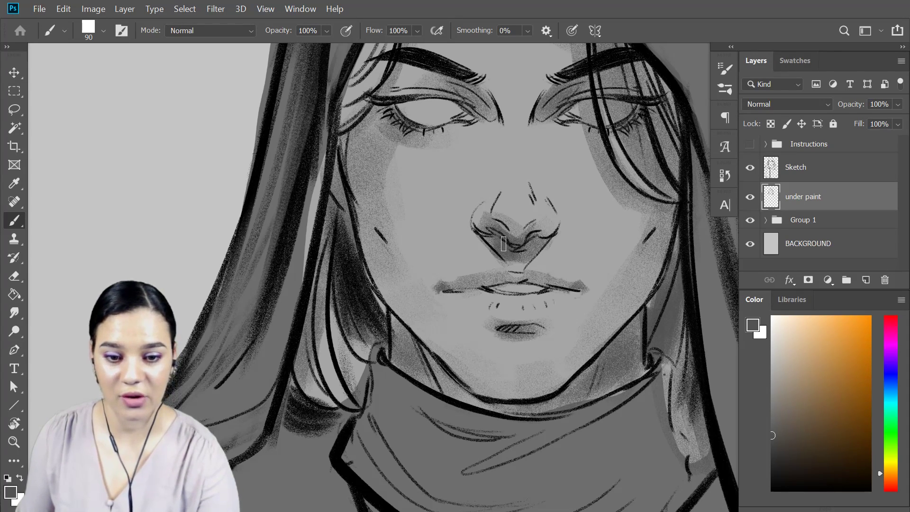
Shade the folds of the scarf below the chin with the brush at 400 px.
{"action": "key", "text": "ctrl+minus"}
{"action": "key", "text": "ctrl+minus"}
{"action": "key", "text": "ctrl+minus"}
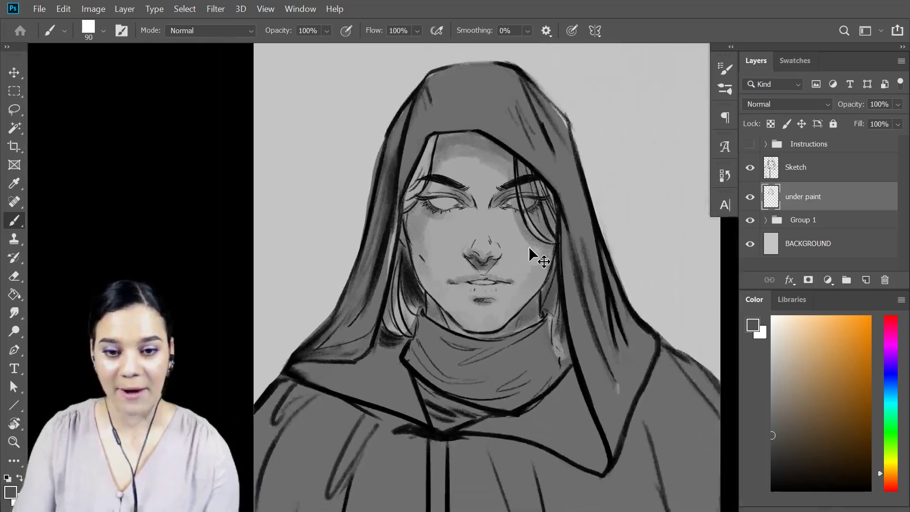
{"action": "key", "text": "ctrl+plus"}
{"action": "key", "text": "ctrl+plus"}
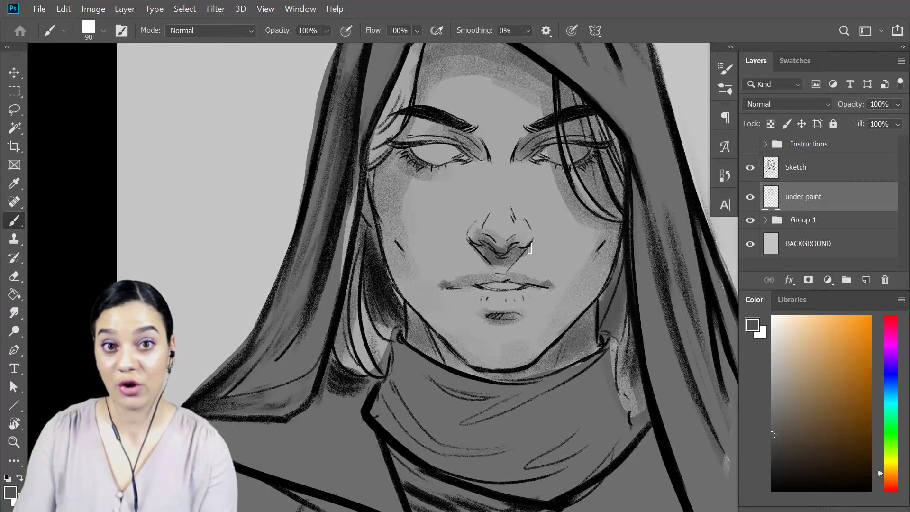
{"action": "key", "text": "ctrl+minus"}
{"action": "key", "text": "ctrl+minus"}
{"action": "key", "text": "ctrl+plus"}
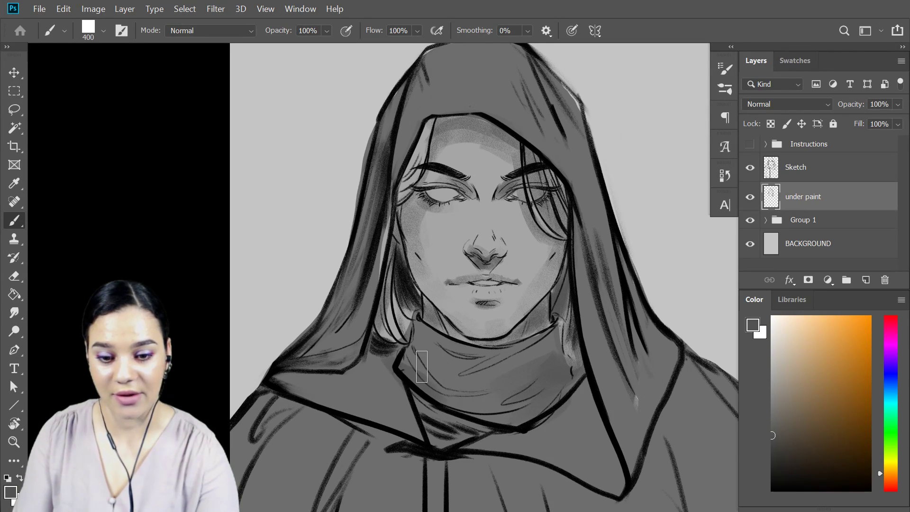
{"action": "key", "text": "ctrl+minus"}
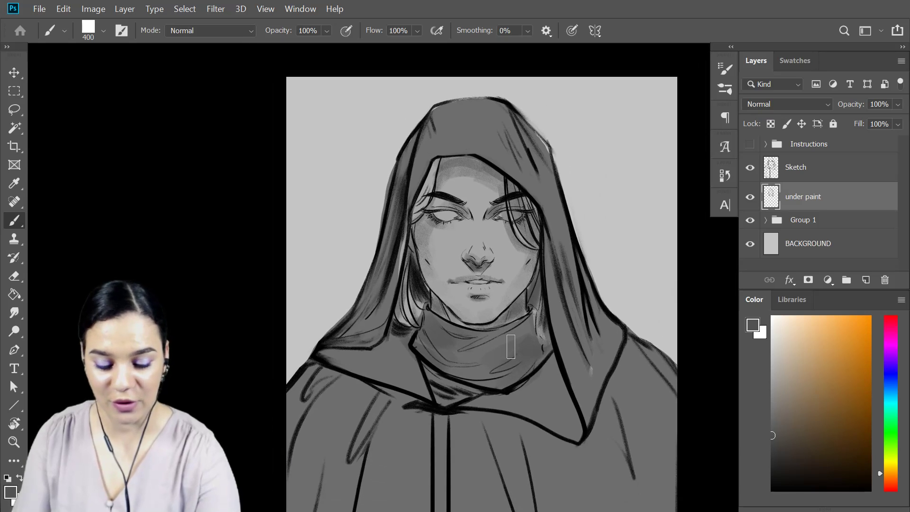
Paint dark gray shadows along the folds on both sides of the hood with the 400 px brush.
{"action": "left_click_drag", "start_coordinate": [397, 205], "coordinate": [407, 159]}
{"action": "left_click_drag", "start_coordinate": [375, 266], "coordinate": [367, 317]}
{"action": "left_click_drag", "start_coordinate": [527, 136], "coordinate": [537, 146]}
{"action": "mouse_move", "coordinate": [576, 300]}
{"action": "left_mouse_down"}
{"action": "mouse_move", "coordinate": [587, 361]}
{"action": "mouse_move", "coordinate": [581, 313]}
{"action": "mouse_move", "coordinate": [602, 344]}
{"action": "left_mouse_up"}
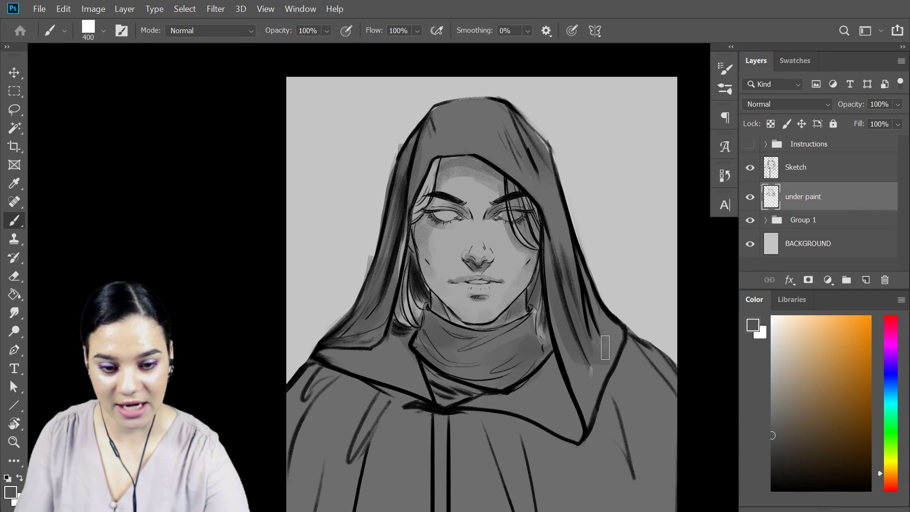
Shade the long folds on the left half of the cloak with dark gray vertical strokes.
{"action": "left_click_drag", "start_coordinate": [627, 390], "coordinate": [633, 179]}
{"action": "mouse_move", "coordinate": [378, 205]}
{"action": "left_mouse_down"}
{"action": "mouse_move", "coordinate": [354, 268]}
{"action": "mouse_move", "coordinate": [378, 259]}
{"action": "mouse_move", "coordinate": [355, 455]}
{"action": "left_mouse_up"}
{"action": "left_click_drag", "start_coordinate": [339, 368], "coordinate": [336, 467]}
{"action": "left_click_drag", "start_coordinate": [297, 429], "coordinate": [335, 232]}
{"action": "left_click_drag", "start_coordinate": [298, 363], "coordinate": [322, 183]}
Darken the narrow strip down the middle of the cloak, switching to a near-black foreground colour.
{"action": "left_click_drag", "start_coordinate": [444, 215], "coordinate": [445, 474]}
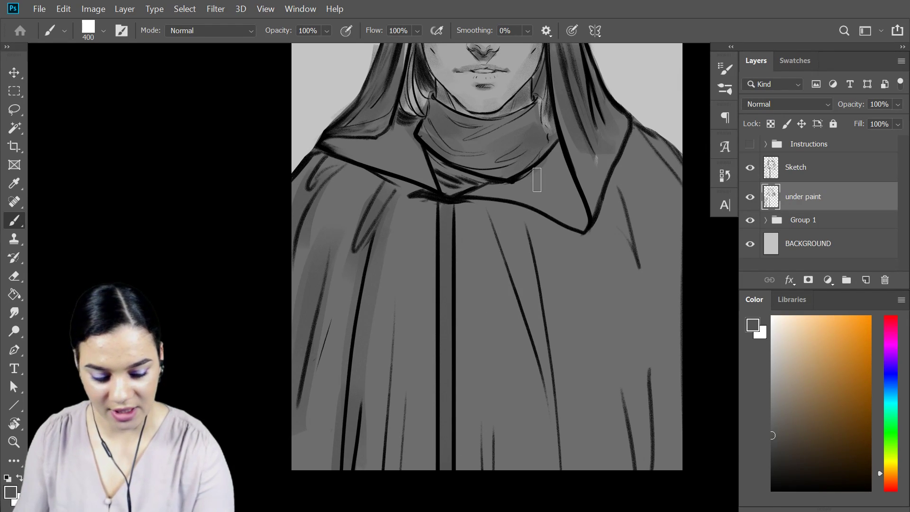
{"action": "left_click_drag", "start_coordinate": [447, 216], "coordinate": [449, 468]}
{"action": "left_click_drag", "start_coordinate": [785, 457], "coordinate": [766, 473]}
{"action": "left_click_drag", "start_coordinate": [443, 493], "coordinate": [447, 264]}
Shade the shoulder and the folds on the right half of the cloak with near-black strokes.
{"action": "left_click_drag", "start_coordinate": [609, 277], "coordinate": [492, 252]}
{"action": "left_click_drag", "start_coordinate": [527, 105], "coordinate": [571, 309]}
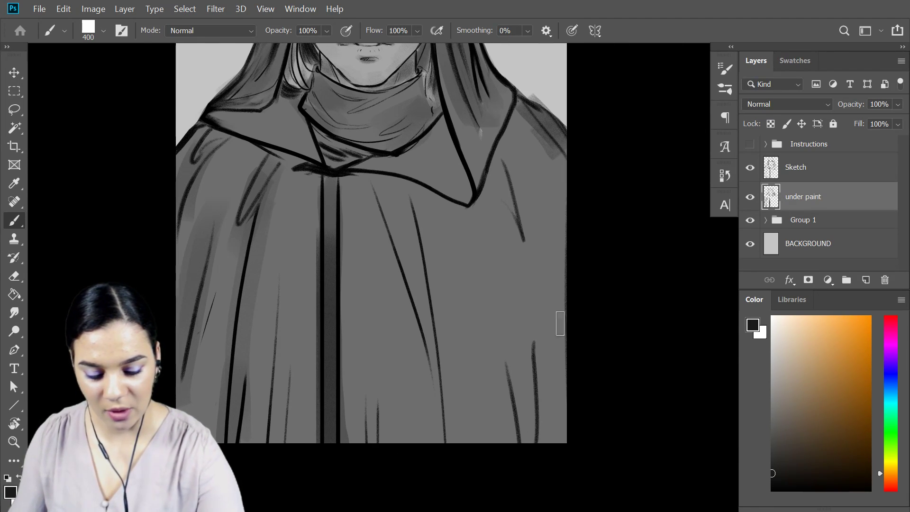
{"action": "left_click_drag", "start_coordinate": [530, 338], "coordinate": [524, 458]}
{"action": "left_click_drag", "start_coordinate": [490, 146], "coordinate": [521, 202]}
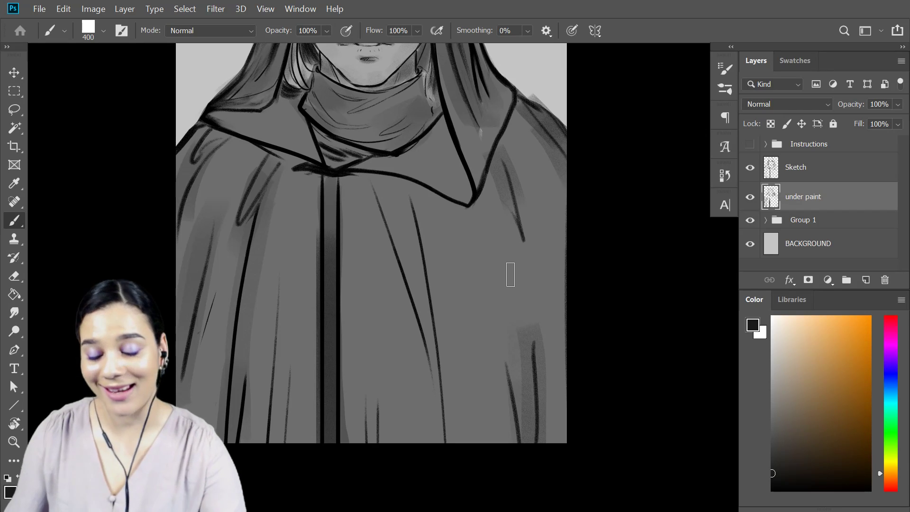
Shade the narrow folds just right of the cloak's center strip with near-black strokes reaching down to the hem.
{"action": "left_click_drag", "start_coordinate": [388, 203], "coordinate": [437, 450]}
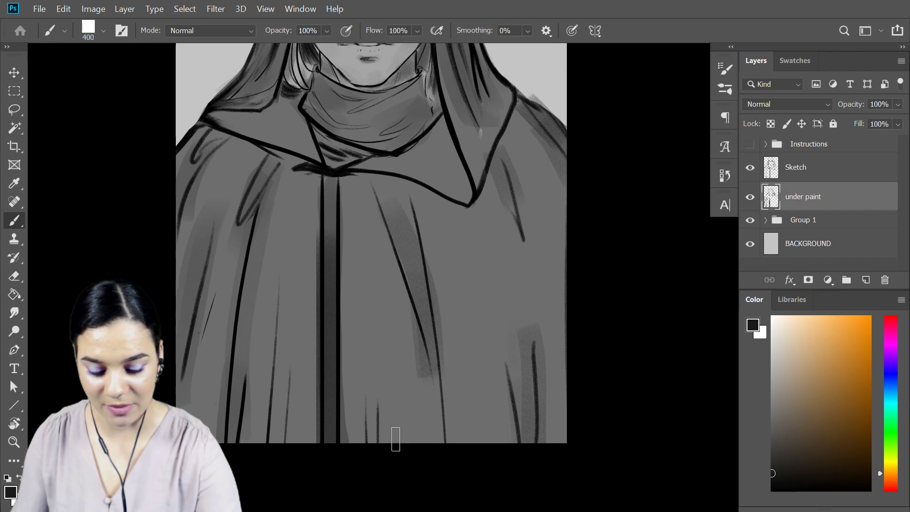
{"action": "left_click_drag", "start_coordinate": [366, 394], "coordinate": [366, 454]}
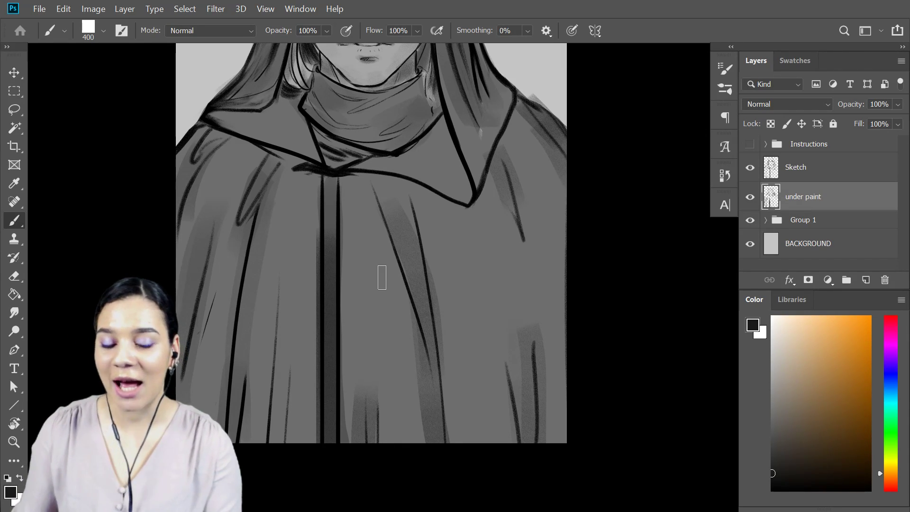
{"action": "mouse_move", "coordinate": [459, 173]}
{"action": "left_mouse_down"}
{"action": "mouse_move", "coordinate": [559, 299]}
{"action": "mouse_move", "coordinate": [555, 291]}
{"action": "left_mouse_up"}
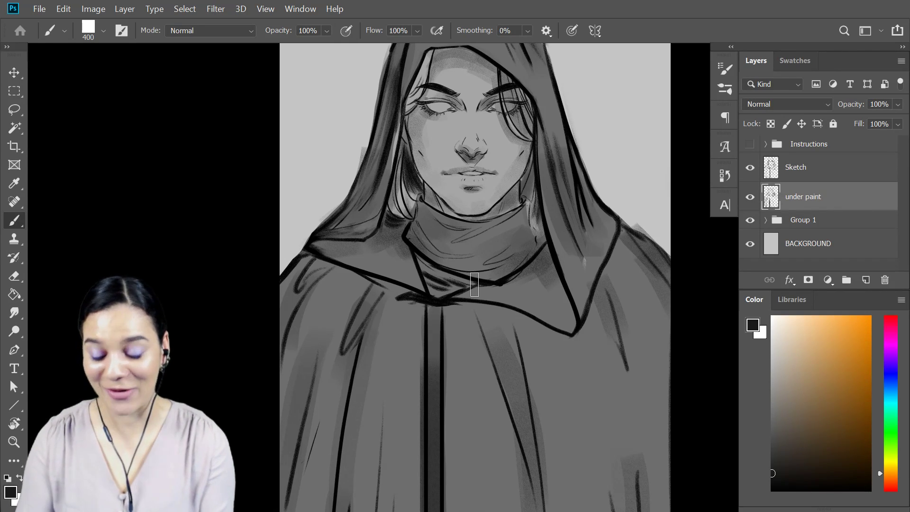
Darken the right edge of the neck scarf and the small V-shaped gap beneath it with near-black strokes.
{"action": "scroll", "coordinate": [474, 285], "scroll_direction": "down", "scroll_amount": 3}
{"action": "scroll", "coordinate": [474, 284], "scroll_direction": "up", "scroll_amount": 1}
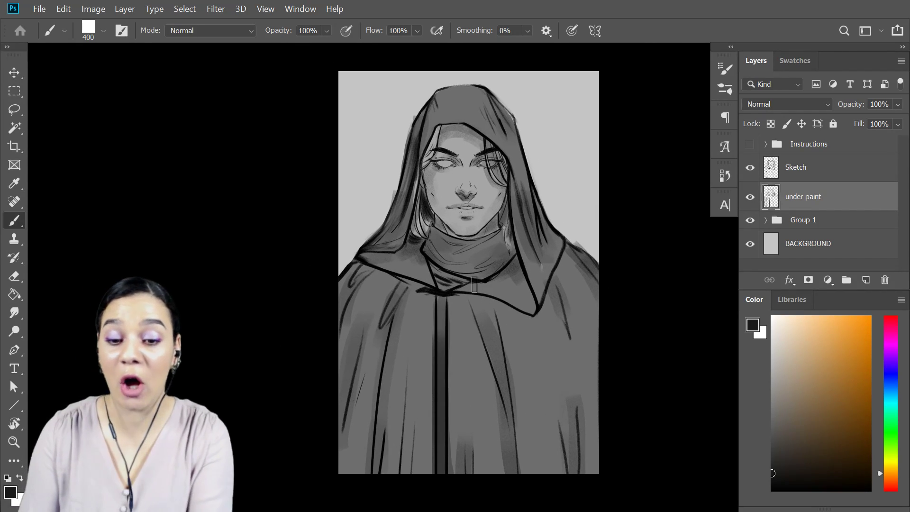
{"action": "scroll", "coordinate": [476, 289], "scroll_direction": "up", "scroll_amount": 3}
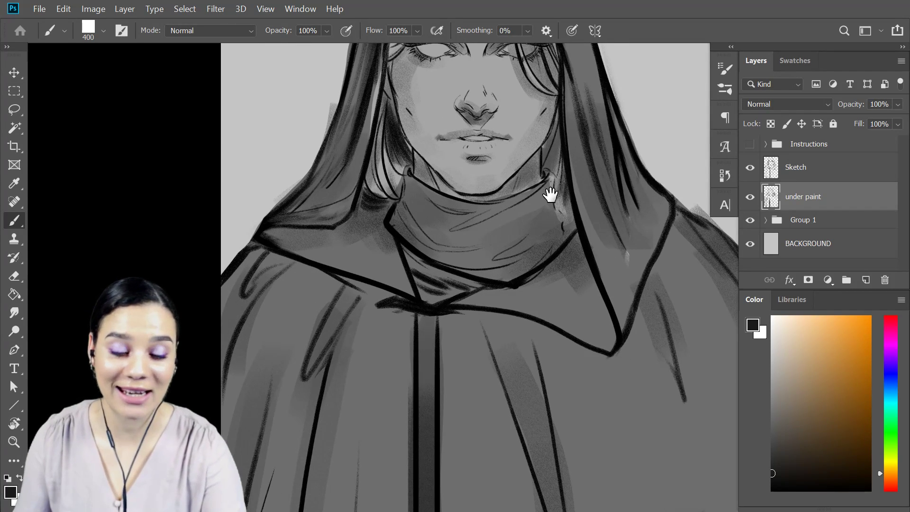
{"action": "left_click_drag", "start_coordinate": [552, 194], "coordinate": [552, 260]}
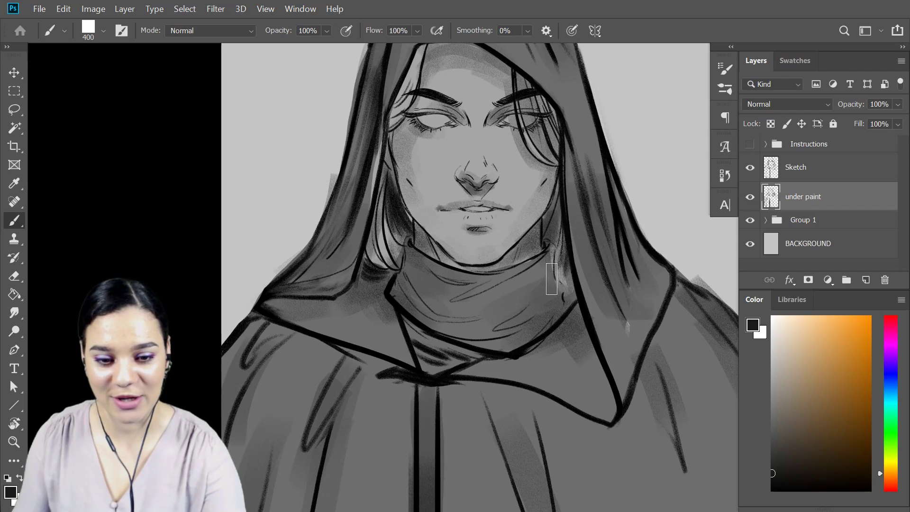
{"action": "left_click_drag", "start_coordinate": [546, 263], "coordinate": [557, 311]}
{"action": "mouse_move", "coordinate": [404, 337]}
{"action": "left_mouse_down"}
{"action": "mouse_move", "coordinate": [452, 361]}
{"action": "mouse_move", "coordinate": [477, 339]}
{"action": "left_mouse_up"}
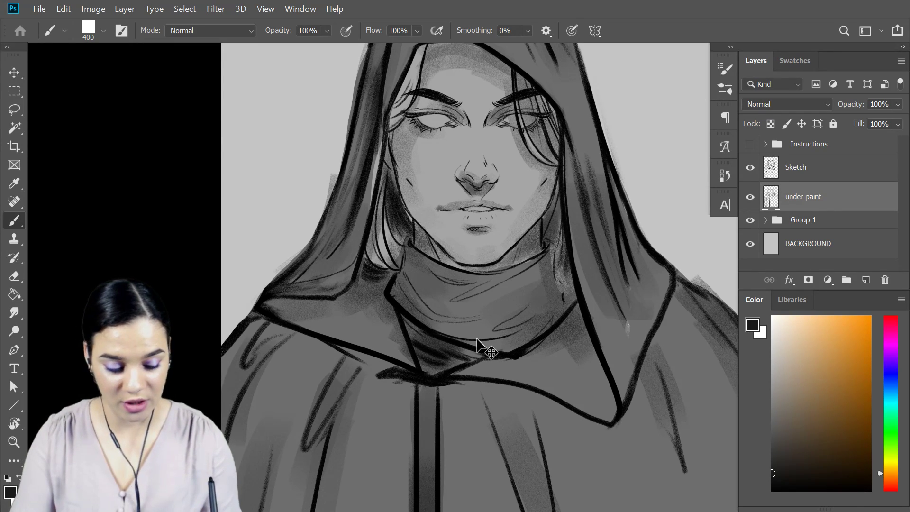
Reduce the brush to 200 px and add a new layer named "highlight" above the under paint layer.
{"action": "key", "text": "ctrl+minus"}
{"action": "key", "text": "ctrl+minus"}
{"action": "key", "text": "ctrl+plus"}
{"action": "key", "text": "ctrl+plus"}
{"action": "key", "text": "ctrl+minus"}
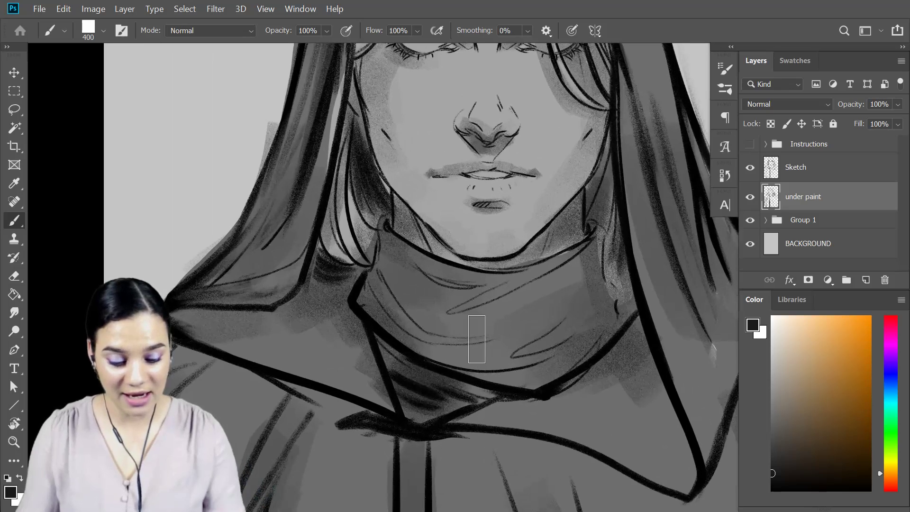
{"action": "key", "text": "ctrl+plus"}
{"action": "key", "text": "ctrl+plus"}
{"action": "key", "text": "bracketleft"}
{"action": "key", "text": "bracketleft"}
{"action": "key", "text": "bracketleft"}
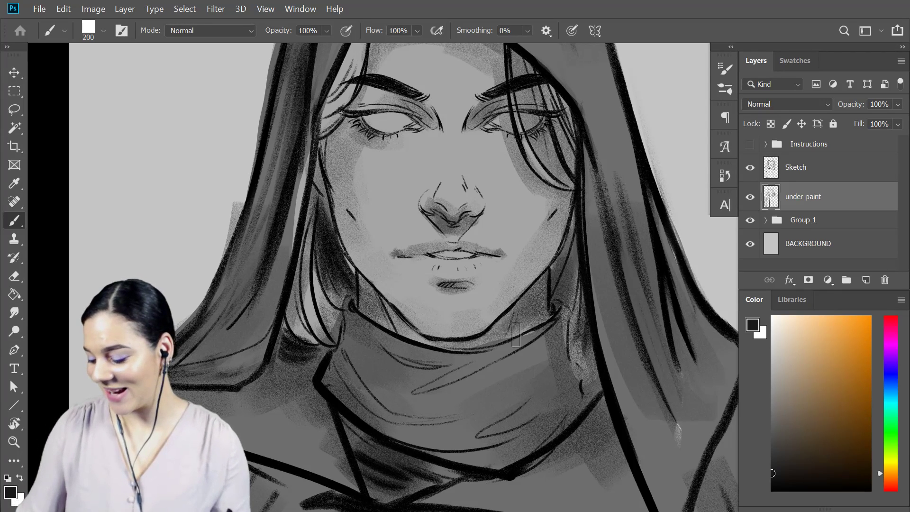
{"action": "key", "text": "ctrl+shift+n"}
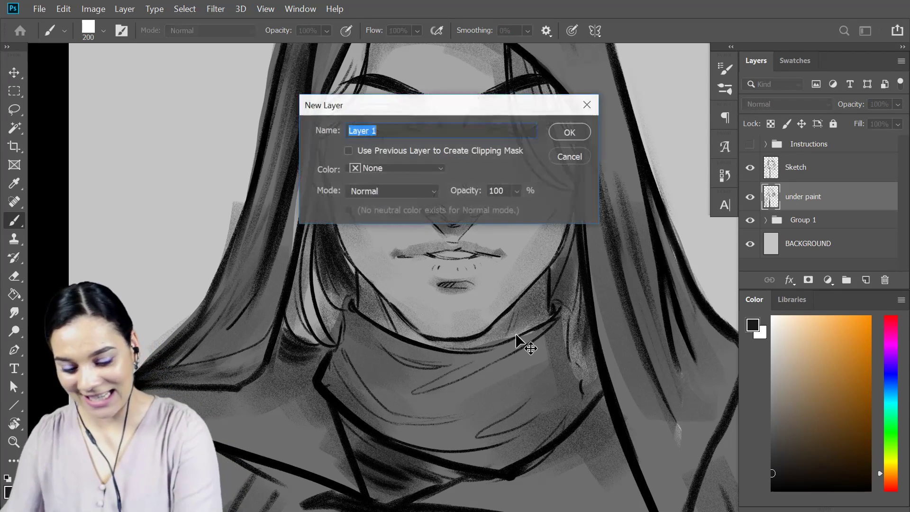
{"action": "type", "text": "highlight"}
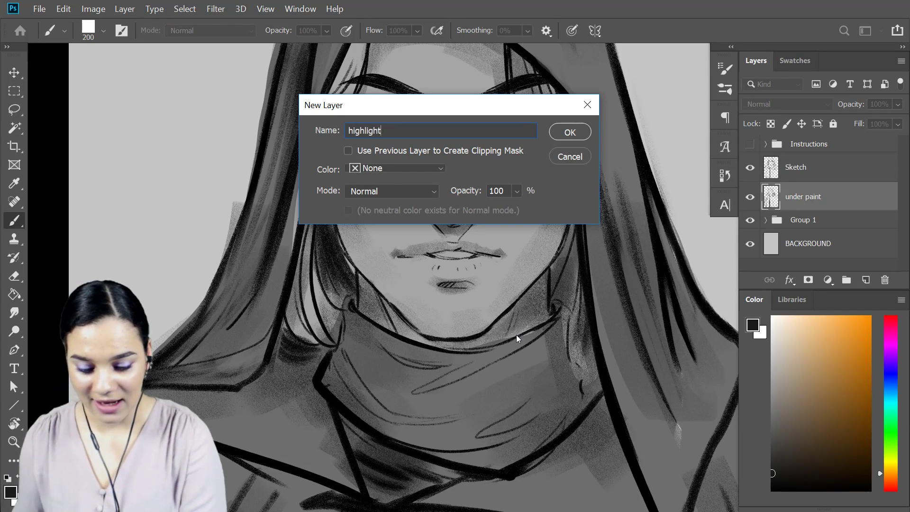
{"action": "key", "text": "Return"}
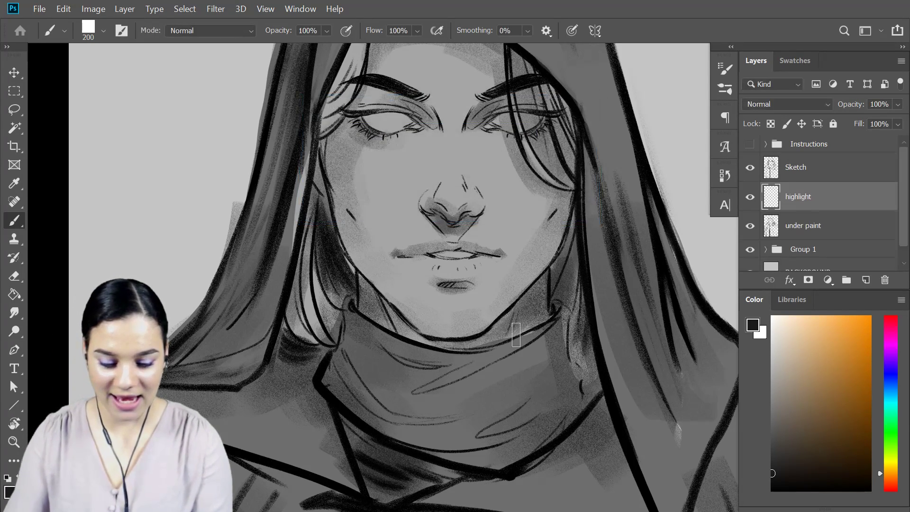
Sample the light gray of the background and lighten it slightly for use as the foreground highlight color.
{"action": "key", "text": "alt"}
{"action": "key", "text": "alt"}
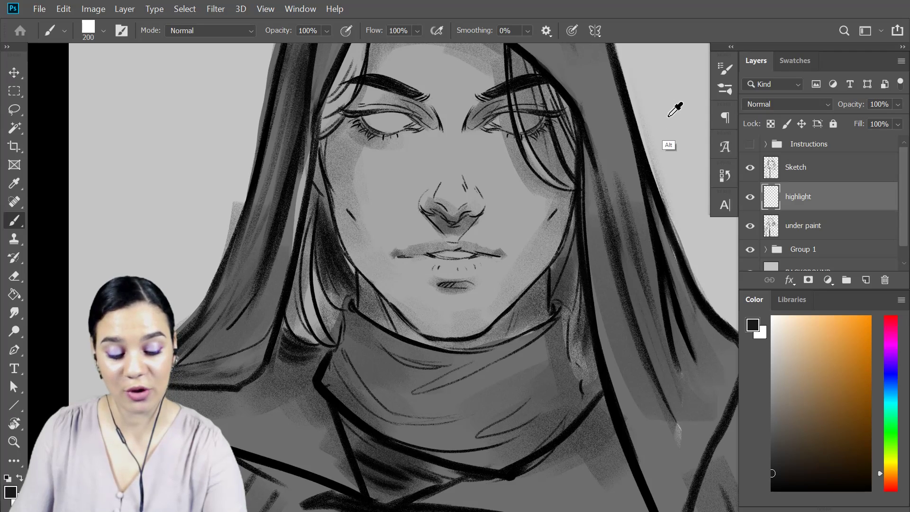
{"action": "left_click", "coordinate": [662, 131], "text": "alt"}
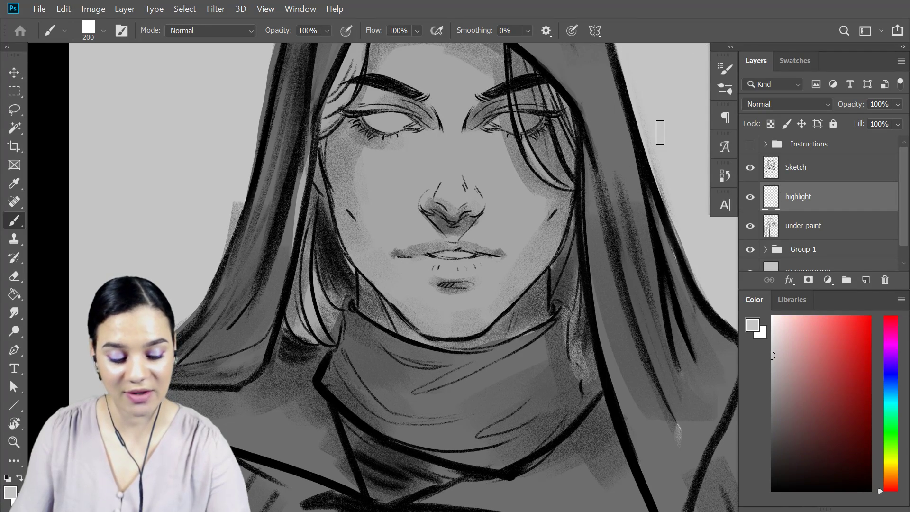
{"action": "left_click", "coordinate": [780, 342]}
{"action": "left_click", "coordinate": [775, 341]}
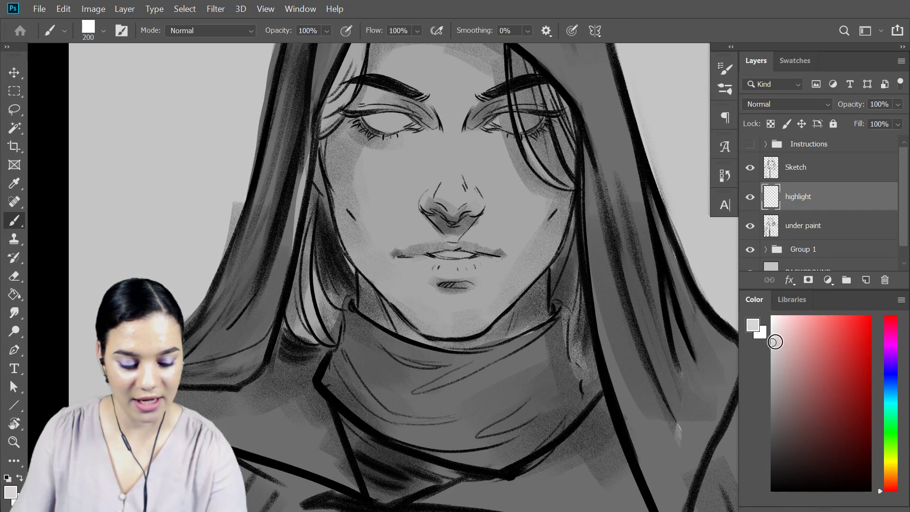
Highlight the tip of the nose and run a straight light stroke up its bridge with an 80 px brush.
{"action": "key", "text": "ctrl+plus"}
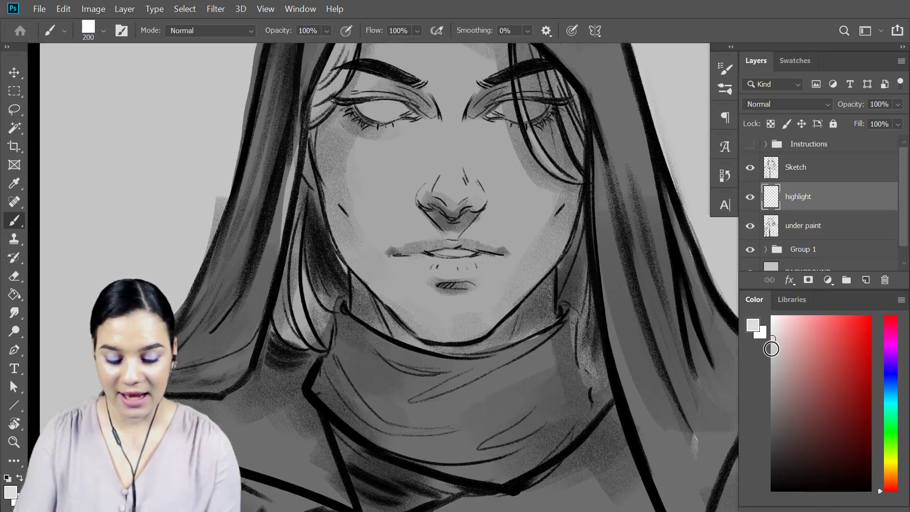
{"action": "left_click_drag", "start_coordinate": [556, 133], "coordinate": [593, 311]}
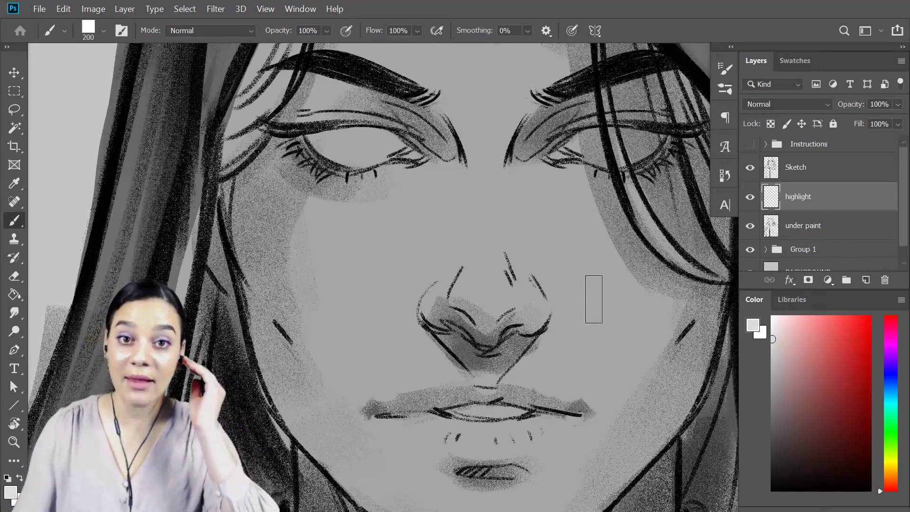
{"action": "key", "text": "bracketleft"}
{"action": "key", "text": "bracketleft"}
{"action": "key", "text": "bracketleft"}
{"action": "key", "text": "bracketleft"}
{"action": "key", "text": "bracketleft"}
{"action": "key", "text": "bracketleft"}
{"action": "mouse_move", "coordinate": [475, 299]}
{"action": "left_mouse_down"}
{"action": "mouse_move", "coordinate": [496, 298]}
{"action": "mouse_move", "coordinate": [487, 300]}
{"action": "left_mouse_up"}
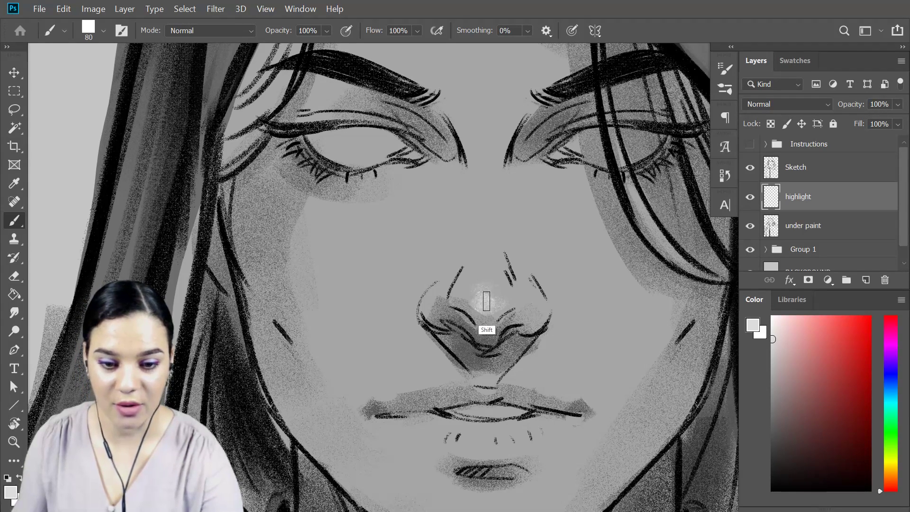
{"action": "left_click", "coordinate": [483, 143], "text": "shift"}
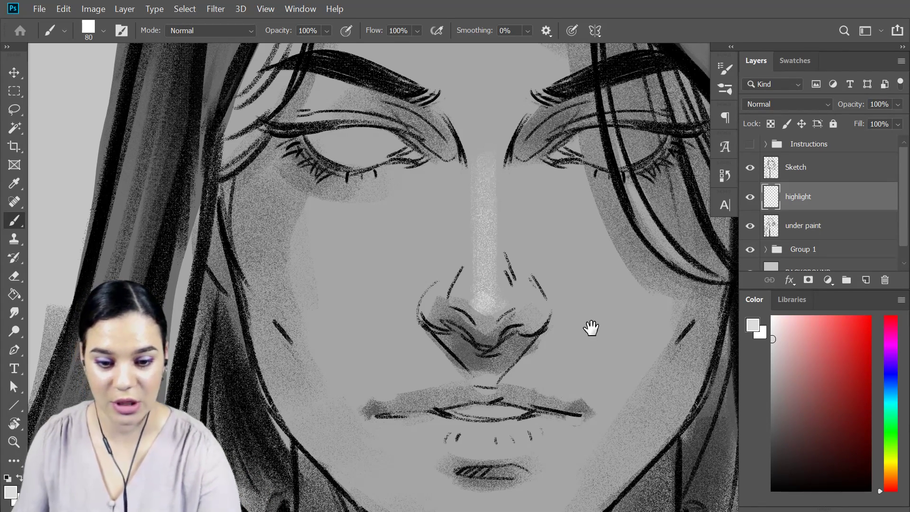
Highlight the center above the upper lip and the lower lip at 45 px, and the chin at 175 px.
{"action": "left_click_drag", "start_coordinate": [589, 325], "coordinate": [610, 205]}
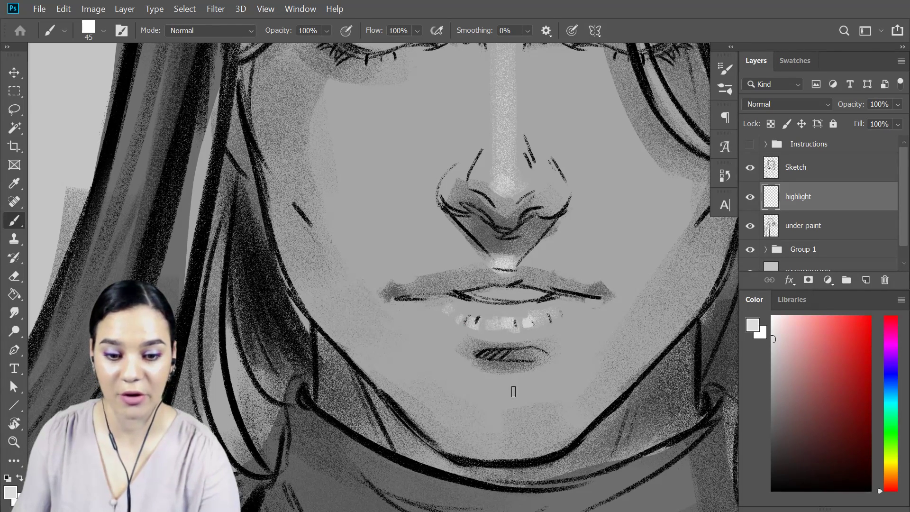
{"action": "key", "text": "bracketright"}
{"action": "key", "text": "bracketright"}
{"action": "key", "text": "bracketright"}
{"action": "key", "text": "bracketright"}
{"action": "key", "text": "bracketright"}
{"action": "key", "text": "bracketright"}
{"action": "key", "text": "bracketright"}
{"action": "key", "text": "bracketright"}
{"action": "key", "text": "bracketright"}
{"action": "key", "text": "bracketright"}
{"action": "key", "text": "bracketright"}
{"action": "key", "text": "bracketright"}
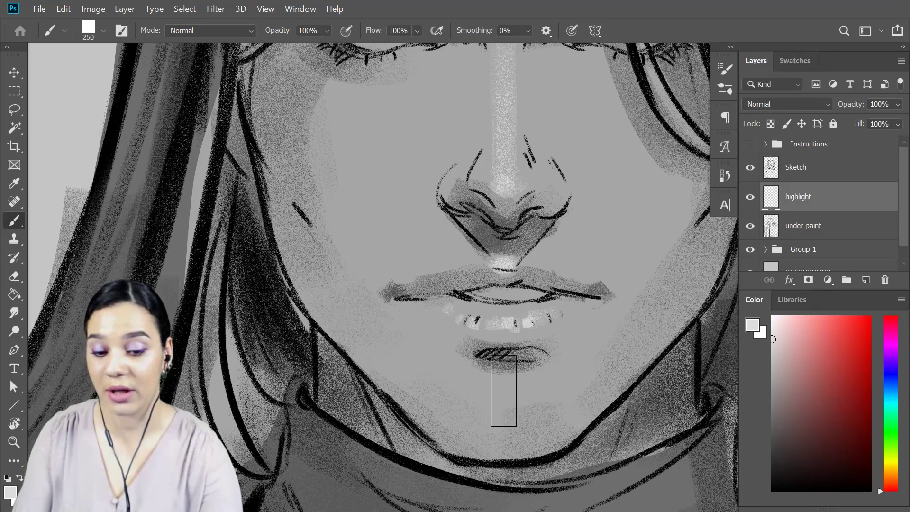
{"action": "key", "text": "bracketleft"}
{"action": "key", "text": "bracketleft"}
{"action": "key", "text": "bracketleft"}
{"action": "key", "text": "bracketleft"}
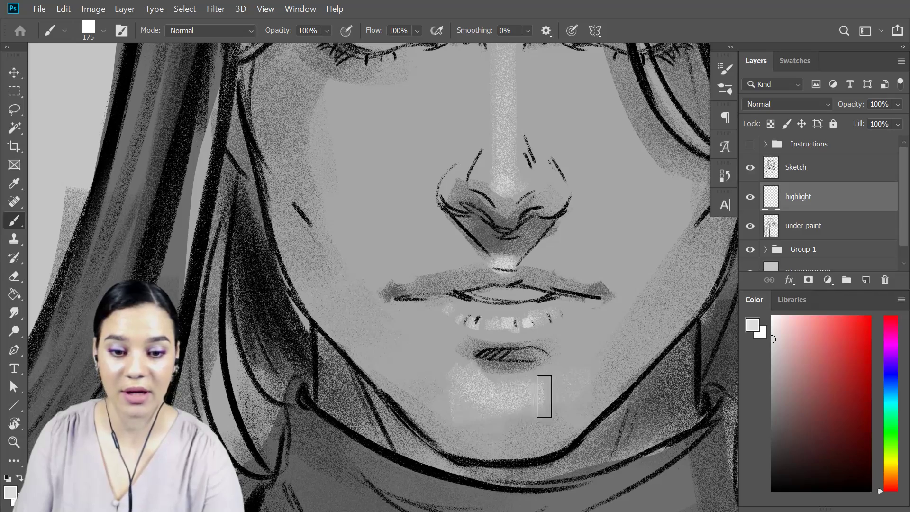
Paint soft highlights on both cheeks and under the eyes, with brush opacity at 40% and size raised to 300 px.
{"action": "left_click_drag", "start_coordinate": [556, 250], "coordinate": [572, 359]}
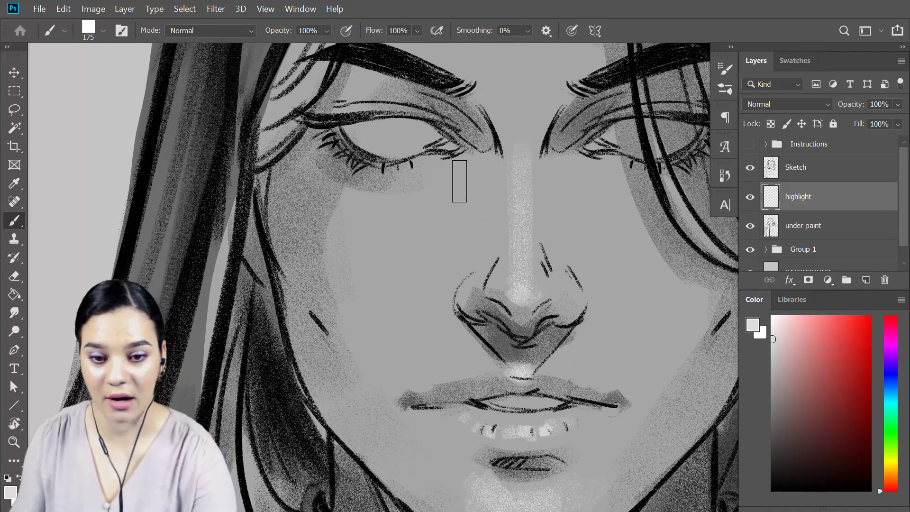
{"action": "left_click_drag", "start_coordinate": [447, 181], "coordinate": [430, 195]}
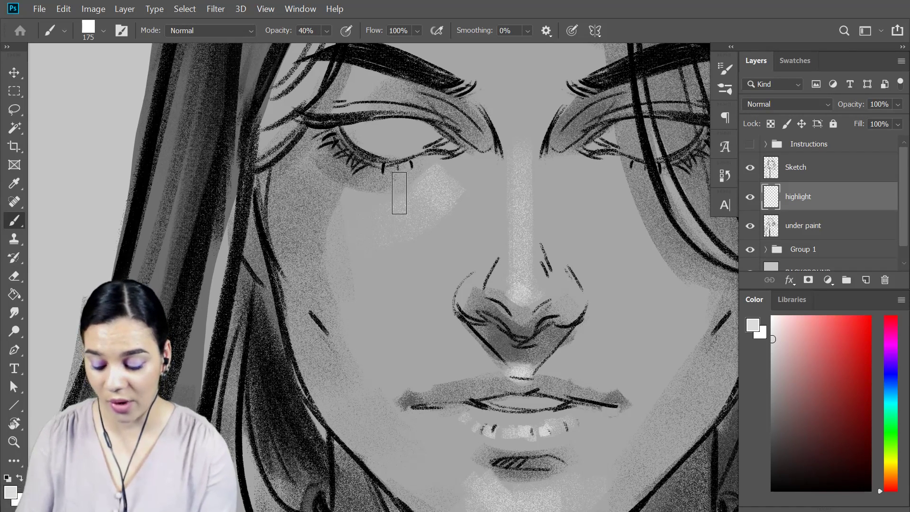
{"action": "key", "text": "bracketright"}
{"action": "key", "text": "bracketright"}
{"action": "key", "text": "bracketright"}
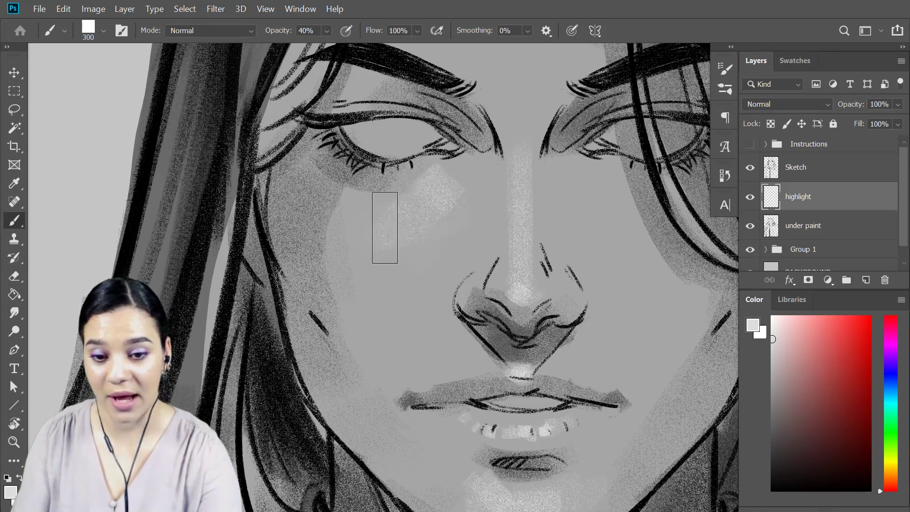
{"action": "mouse_move", "coordinate": [386, 307]}
{"action": "left_mouse_down"}
{"action": "mouse_move", "coordinate": [365, 271]}
{"action": "mouse_move", "coordinate": [357, 225]}
{"action": "mouse_move", "coordinate": [346, 297]}
{"action": "mouse_move", "coordinate": [337, 211]}
{"action": "mouse_move", "coordinate": [359, 319]}
{"action": "mouse_move", "coordinate": [332, 219]}
{"action": "mouse_move", "coordinate": [347, 328]}
{"action": "mouse_move", "coordinate": [339, 220]}
{"action": "mouse_move", "coordinate": [352, 228]}
{"action": "mouse_move", "coordinate": [336, 275]}
{"action": "mouse_move", "coordinate": [370, 338]}
{"action": "left_mouse_up"}
{"action": "mouse_move", "coordinate": [428, 244]}
{"action": "left_mouse_down"}
{"action": "mouse_move", "coordinate": [398, 268]}
{"action": "mouse_move", "coordinate": [339, 211]}
{"action": "mouse_move", "coordinate": [322, 273]}
{"action": "mouse_move", "coordinate": [331, 214]}
{"action": "mouse_move", "coordinate": [371, 327]}
{"action": "mouse_move", "coordinate": [331, 228]}
{"action": "mouse_move", "coordinate": [444, 224]}
{"action": "left_mouse_up"}
{"action": "left_click_drag", "start_coordinate": [548, 189], "coordinate": [504, 231]}
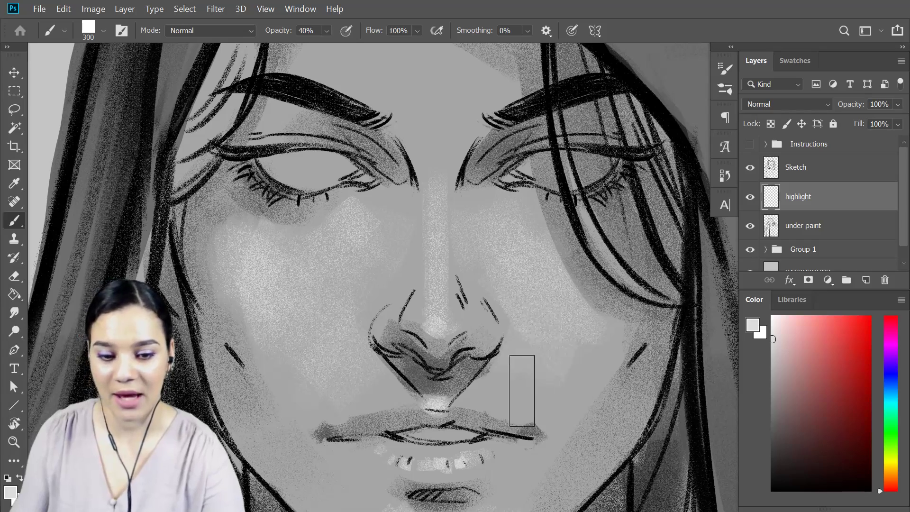
Add small highlights beside the nostrils and below the inner eye corner with a 100 px brush at 100% opacity.
{"action": "key", "text": "bracketleft"}
{"action": "key", "text": "bracketleft"}
{"action": "key", "text": "bracketleft"}
{"action": "key", "text": "bracketleft"}
{"action": "key", "text": "bracketleft"}
{"action": "key", "text": "bracketleft"}
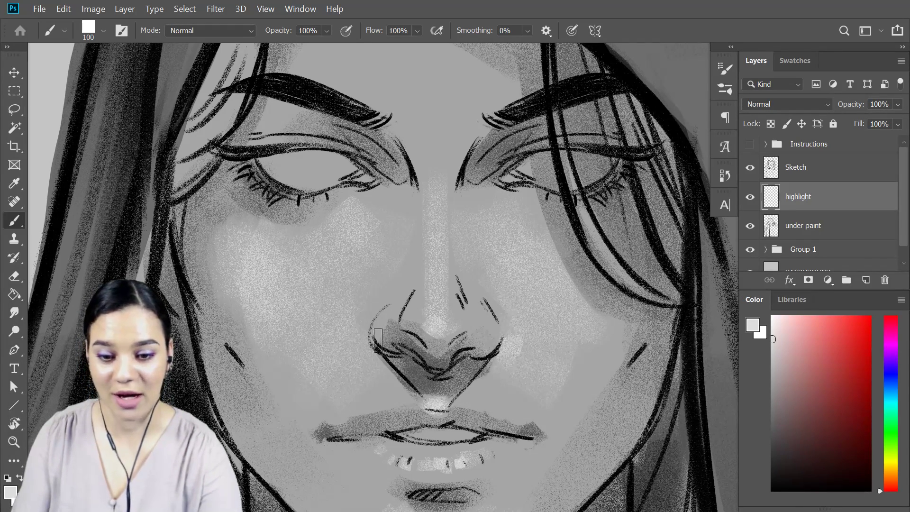
{"action": "left_click_drag", "start_coordinate": [354, 344], "coordinate": [368, 351]}
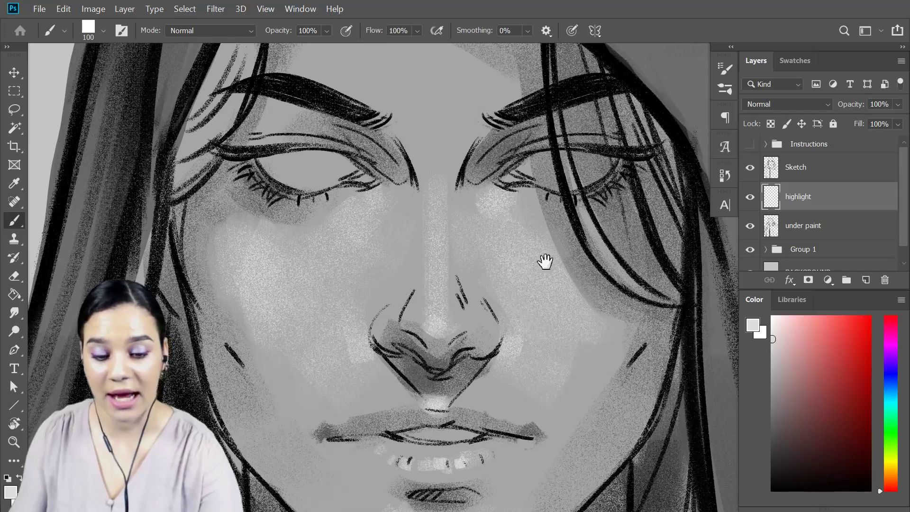
Paint broad light gray highlights across the front of the hood's crown, enlarging the brush to 250 px.
{"action": "left_click_drag", "start_coordinate": [542, 329], "coordinate": [554, 194]}
{"action": "left_click_drag", "start_coordinate": [562, 138], "coordinate": [559, 179]}
{"action": "key", "text": "ctrl+minus"}
{"action": "key", "text": "ctrl+minus"}
{"action": "key", "text": "ctrl+minus"}
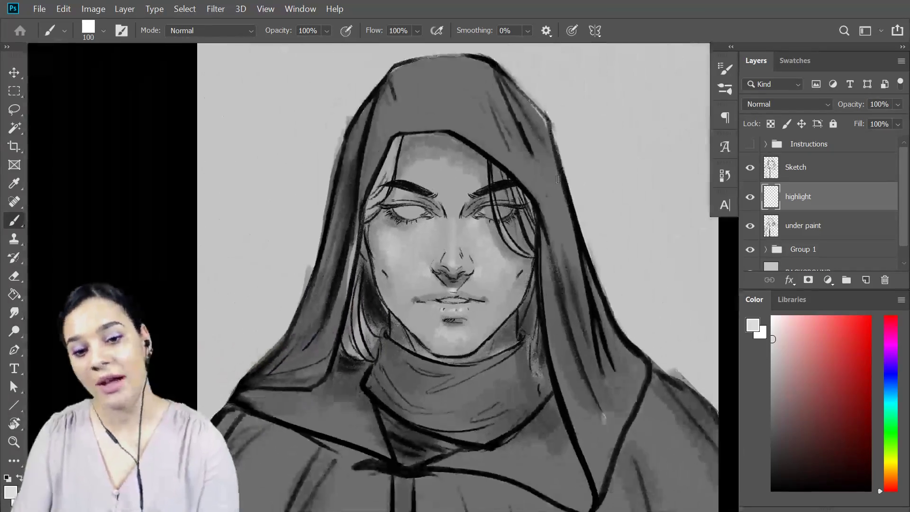
{"action": "key", "text": "bracketright"}
{"action": "key", "text": "bracketright"}
{"action": "key", "text": "bracketright"}
{"action": "key", "text": "bracketright"}
{"action": "key", "text": "bracketright"}
{"action": "key", "text": "bracketright"}
{"action": "key", "text": "bracketright"}
{"action": "key", "text": "bracketright"}
{"action": "key", "text": "bracketright"}
{"action": "key", "text": "bracketright"}
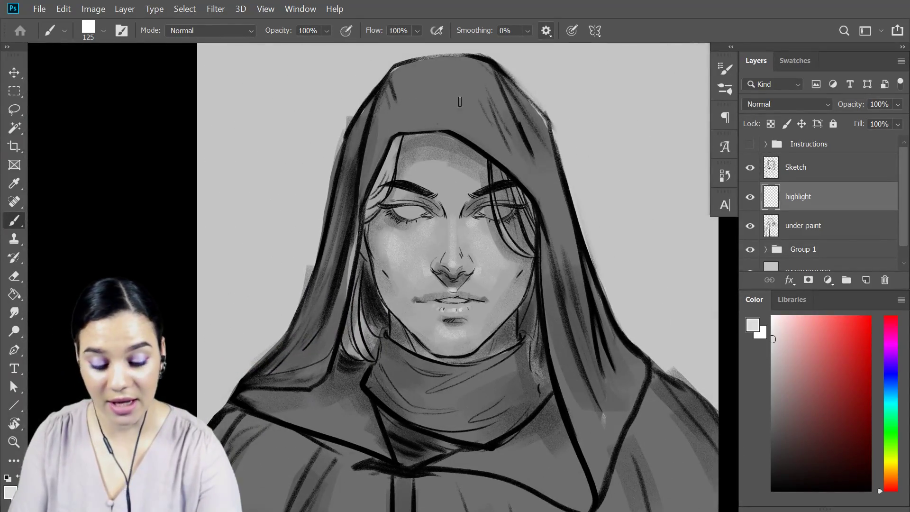
{"action": "mouse_move", "coordinate": [403, 95]}
{"action": "left_mouse_down"}
{"action": "mouse_move", "coordinate": [494, 107]}
{"action": "mouse_move", "coordinate": [504, 142]}
{"action": "left_mouse_up"}
{"action": "key", "text": "bracketleft"}
{"action": "key", "text": "bracketleft"}
{"action": "mouse_move", "coordinate": [453, 77]}
{"action": "left_mouse_down"}
{"action": "mouse_move", "coordinate": [403, 110]}
{"action": "mouse_move", "coordinate": [375, 148]}
{"action": "left_mouse_up"}
{"action": "key", "text": "bracketleft"}
{"action": "left_click_drag", "start_coordinate": [395, 101], "coordinate": [377, 160]}
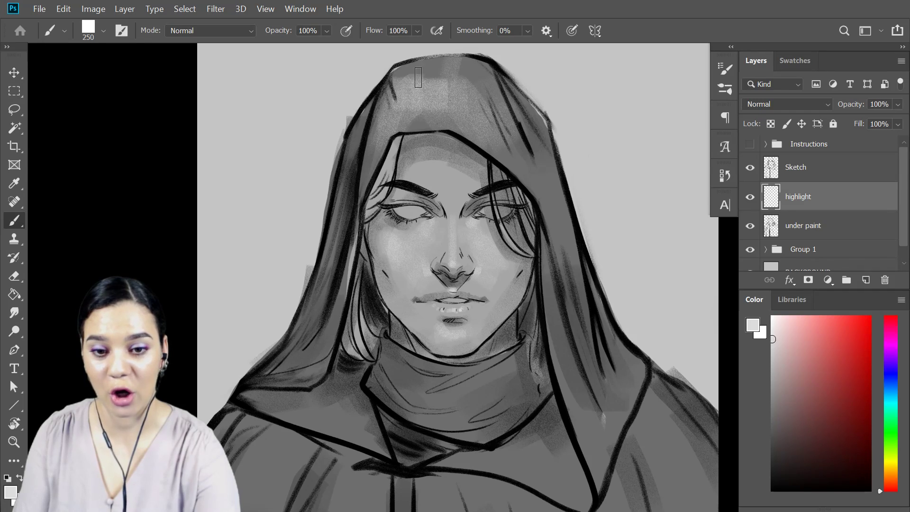
{"action": "mouse_move", "coordinate": [422, 116]}
{"action": "left_mouse_down"}
{"action": "mouse_move", "coordinate": [453, 122]}
{"action": "mouse_move", "coordinate": [425, 125]}
{"action": "mouse_move", "coordinate": [403, 116]}
{"action": "left_mouse_up"}
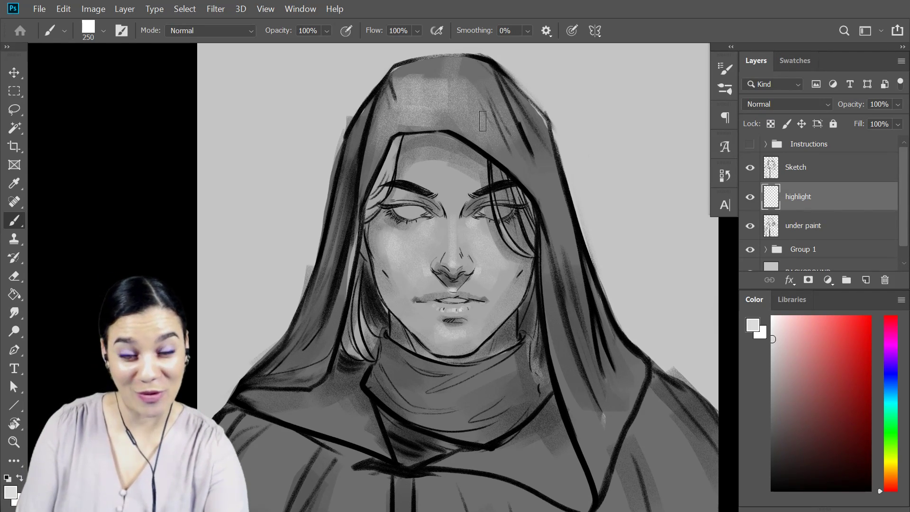
Highlight the upper right fold of the hood and the lower ends of its left and right drapes.
{"action": "left_click_drag", "start_coordinate": [490, 85], "coordinate": [541, 182]}
{"action": "mouse_move", "coordinate": [575, 417]}
{"action": "left_mouse_down"}
{"action": "mouse_move", "coordinate": [605, 466]}
{"action": "mouse_move", "coordinate": [578, 390]}
{"action": "mouse_move", "coordinate": [610, 419]}
{"action": "mouse_move", "coordinate": [630, 416]}
{"action": "left_mouse_up"}
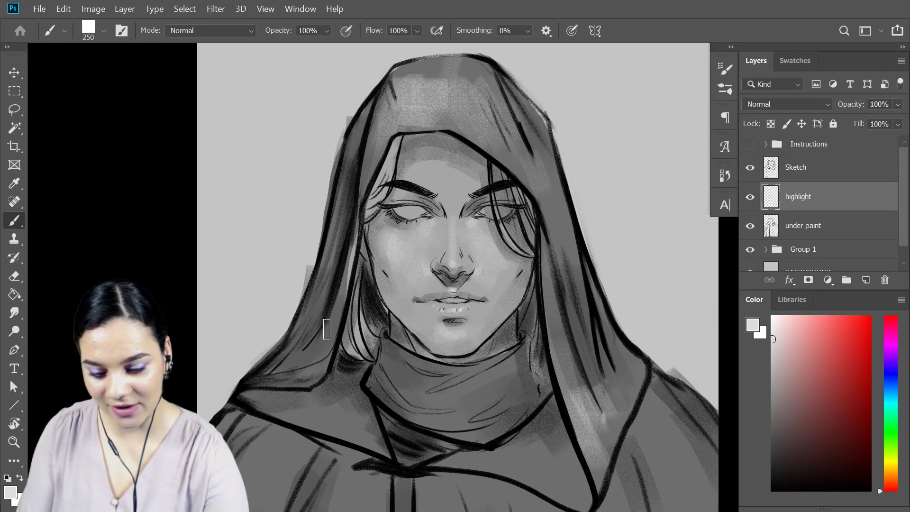
{"action": "mouse_move", "coordinate": [283, 359]}
{"action": "left_mouse_down"}
{"action": "mouse_move", "coordinate": [286, 367]}
{"action": "mouse_move", "coordinate": [302, 338]}
{"action": "left_mouse_up"}
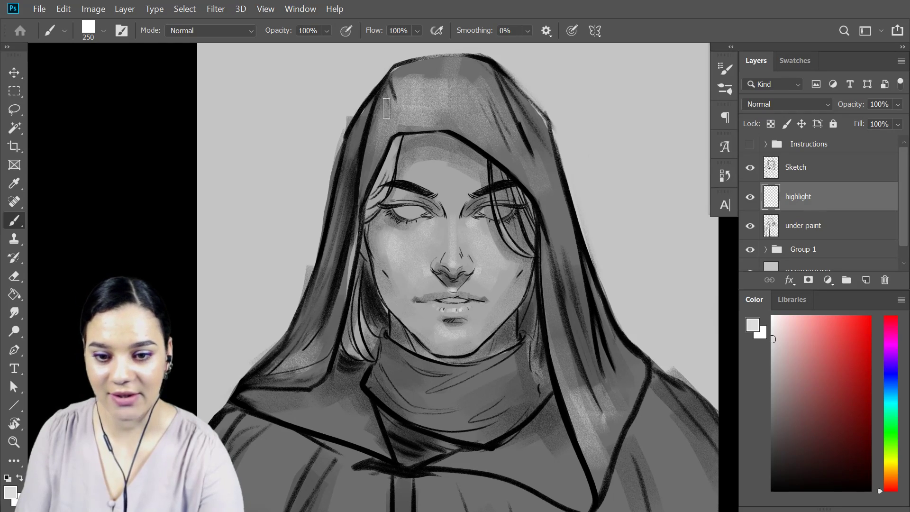
Brighten the rim of the hood on both sides of the face opening and smooth the highlight at its crown.
{"action": "left_click_drag", "start_coordinate": [379, 125], "coordinate": [374, 155]}
{"action": "mouse_move", "coordinate": [464, 133]}
{"action": "left_mouse_down"}
{"action": "mouse_move", "coordinate": [504, 149]}
{"action": "mouse_move", "coordinate": [523, 179]}
{"action": "left_mouse_up"}
{"action": "left_click_drag", "start_coordinate": [435, 83], "coordinate": [413, 83]}
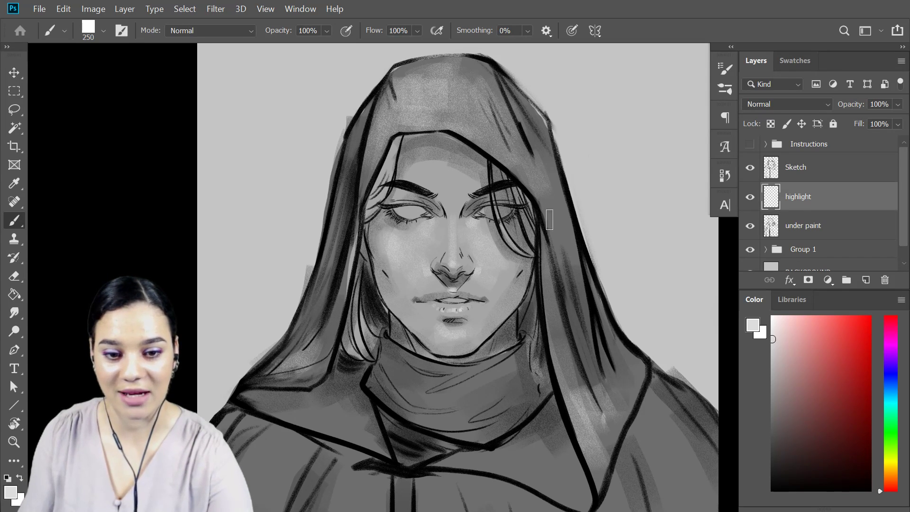
Paint light gray highlights on the hood's lower folds, both collar flaps and the scarf with the 250 px brush.
{"action": "left_click_drag", "start_coordinate": [607, 353], "coordinate": [615, 290]}
{"action": "mouse_move", "coordinate": [509, 205]}
{"action": "left_mouse_down"}
{"action": "mouse_move", "coordinate": [438, 203]}
{"action": "mouse_move", "coordinate": [515, 206]}
{"action": "mouse_move", "coordinate": [554, 230]}
{"action": "left_mouse_up"}
{"action": "mouse_move", "coordinate": [516, 194]}
{"action": "left_mouse_down"}
{"action": "mouse_move", "coordinate": [535, 192]}
{"action": "mouse_move", "coordinate": [563, 225]}
{"action": "left_mouse_up"}
{"action": "mouse_move", "coordinate": [314, 152]}
{"action": "left_mouse_down"}
{"action": "mouse_move", "coordinate": [354, 174]}
{"action": "mouse_move", "coordinate": [331, 140]}
{"action": "mouse_move", "coordinate": [289, 149]}
{"action": "mouse_move", "coordinate": [364, 170]}
{"action": "left_mouse_up"}
{"action": "left_click_drag", "start_coordinate": [418, 125], "coordinate": [462, 124]}
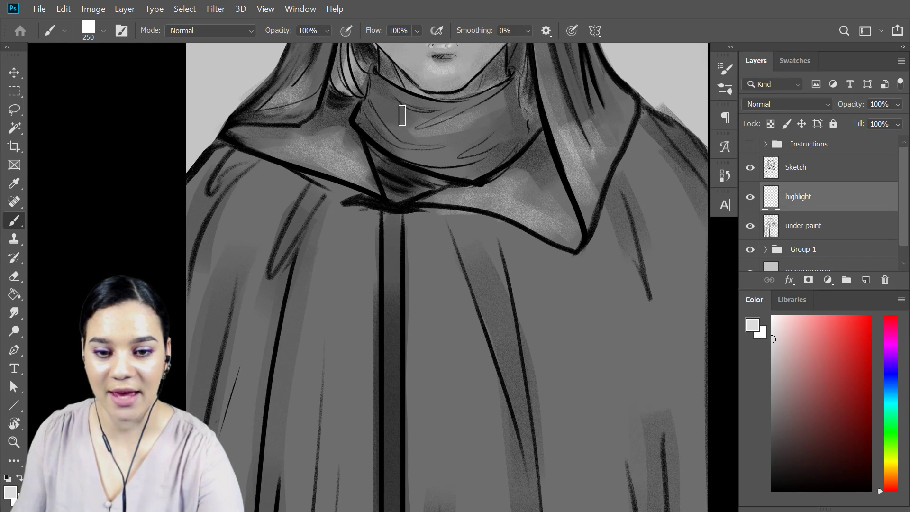
{"action": "left_click_drag", "start_coordinate": [400, 116], "coordinate": [465, 118]}
{"action": "left_click_drag", "start_coordinate": [391, 138], "coordinate": [475, 147]}
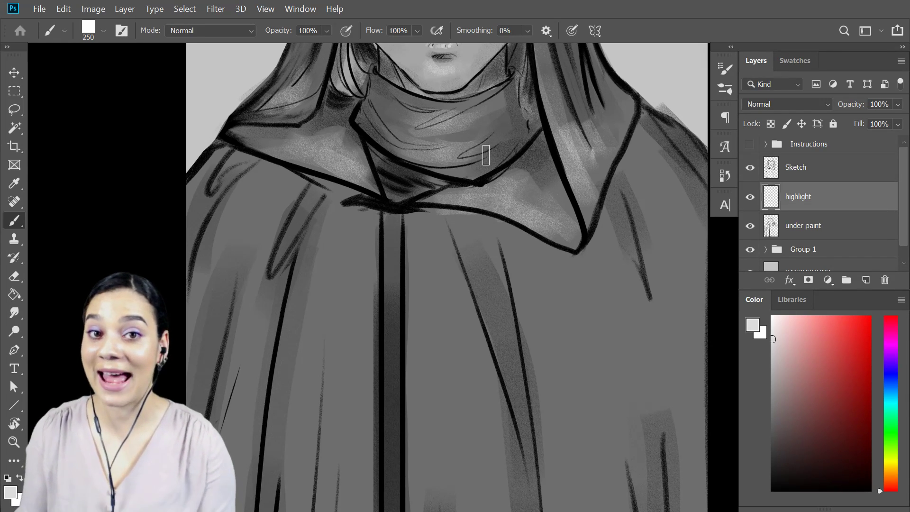
Paint broad highlights down the cloak on both sides of the center band with a 1000 px brush.
{"action": "key", "text": "ctrl+minus"}
{"action": "key", "text": "ctrl+minus"}
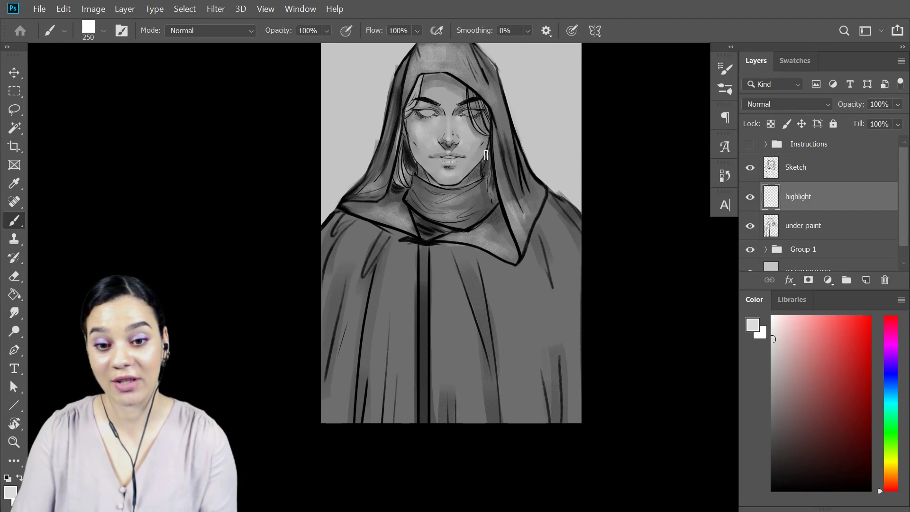
{"action": "key", "text": "ctrl+plus"}
{"action": "key", "text": "ctrl+plus"}
{"action": "key", "text": "bracketright"}
{"action": "key", "text": "bracketright"}
{"action": "key", "text": "bracketright"}
{"action": "key", "text": "bracketright"}
{"action": "key", "text": "bracketright"}
{"action": "key", "text": "bracketright"}
{"action": "key", "text": "bracketright"}
{"action": "left_click_drag", "start_coordinate": [337, 341], "coordinate": [356, 243]}
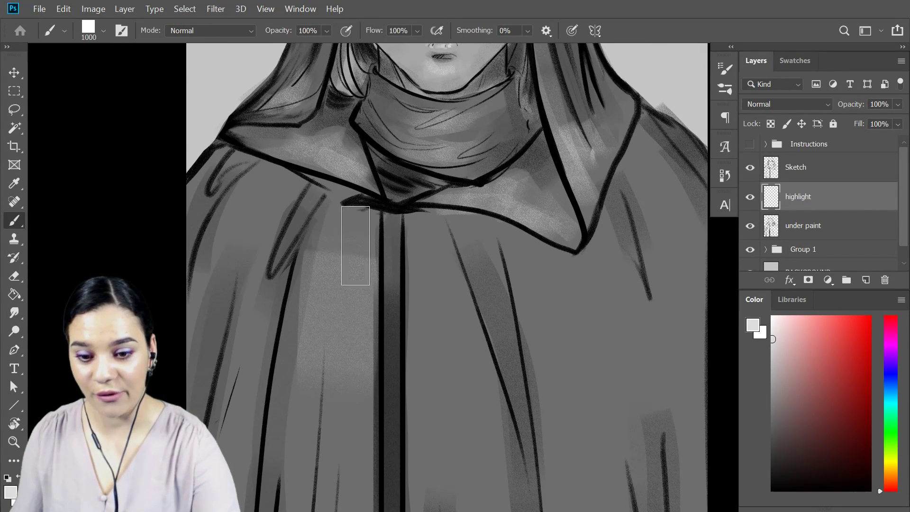
{"action": "left_click_drag", "start_coordinate": [436, 280], "coordinate": [460, 287]}
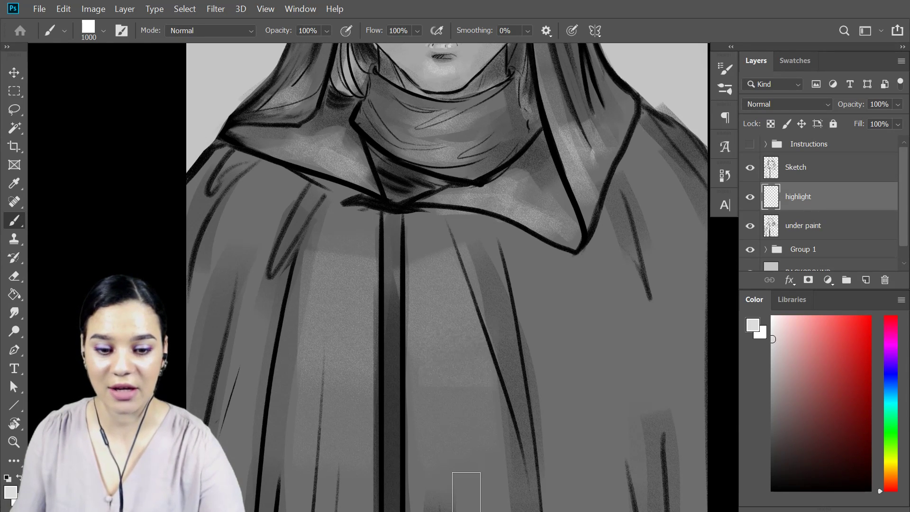
Add broad highlights to the right side of the cloak and its right shoulder.
{"action": "left_click_drag", "start_coordinate": [534, 289], "coordinate": [570, 442]}
{"action": "left_click_drag", "start_coordinate": [557, 287], "coordinate": [606, 469]}
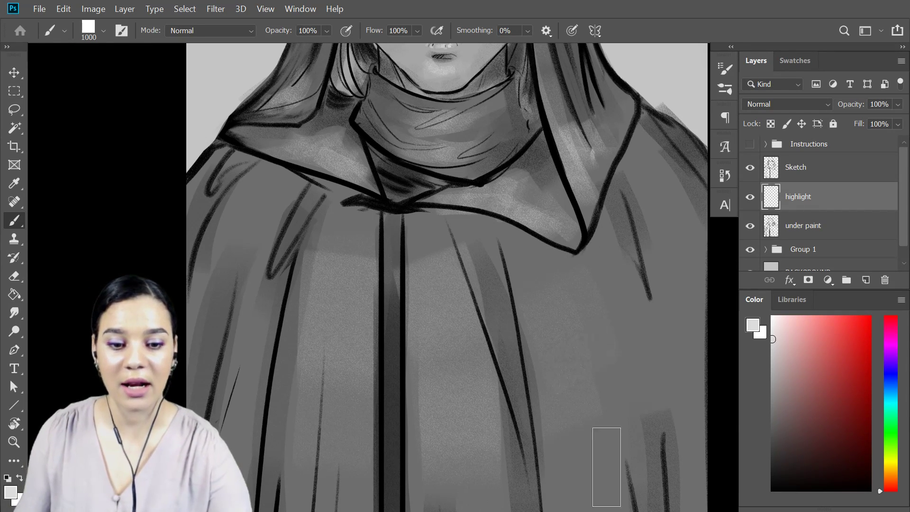
{"action": "left_click_drag", "start_coordinate": [605, 275], "coordinate": [617, 312]}
{"action": "left_click_drag", "start_coordinate": [648, 190], "coordinate": [653, 222]}
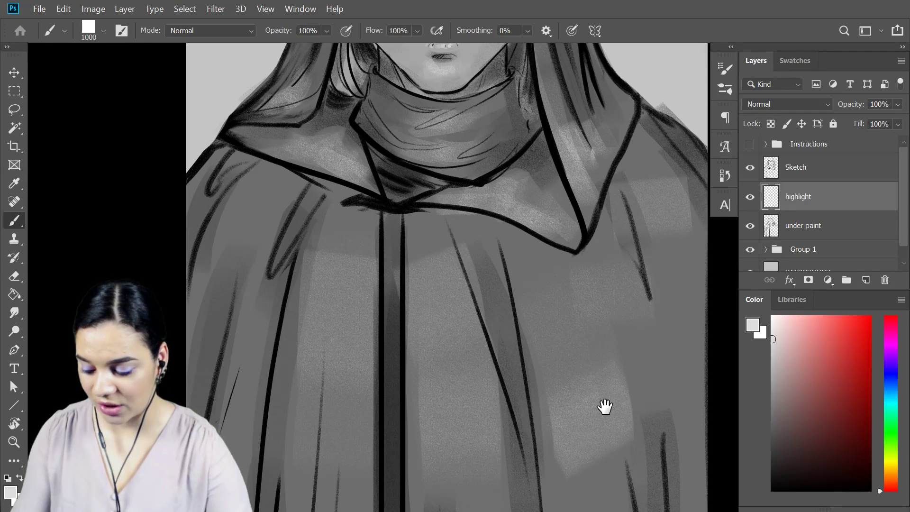
Fade the lower ends of the cloak highlights with a soft 1100 px eraser.
{"action": "left_click_drag", "start_coordinate": [605, 407], "coordinate": [642, 183]}
{"action": "key", "text": "e"}
{"action": "right_click", "coordinate": [631, 271]}
{"action": "left_click", "coordinate": [476, 265]}
{"action": "left_click", "coordinate": [294, 428]}
{"action": "key", "text": "bracketright"}
{"action": "key", "text": "bracketright"}
{"action": "key", "text": "bracketright"}
{"action": "key", "text": "bracketright"}
{"action": "key", "text": "bracketright"}
{"action": "key", "text": "bracketright"}
{"action": "key", "text": "bracketright"}
{"action": "key", "text": "bracketright"}
{"action": "key", "text": "bracketright"}
{"action": "key", "text": "bracketright"}
{"action": "mouse_move", "coordinate": [604, 243]}
{"action": "left_mouse_down"}
{"action": "mouse_move", "coordinate": [571, 275]}
{"action": "mouse_move", "coordinate": [604, 203]}
{"action": "mouse_move", "coordinate": [601, 226]}
{"action": "mouse_move", "coordinate": [529, 324]}
{"action": "mouse_move", "coordinate": [539, 265]}
{"action": "mouse_move", "coordinate": [527, 287]}
{"action": "mouse_move", "coordinate": [466, 251]}
{"action": "mouse_move", "coordinate": [476, 317]}
{"action": "mouse_move", "coordinate": [359, 273]}
{"action": "mouse_move", "coordinate": [334, 162]}
{"action": "mouse_move", "coordinate": [265, 221]}
{"action": "mouse_move", "coordinate": [297, 57]}
{"action": "mouse_move", "coordinate": [280, 209]}
{"action": "left_mouse_up"}
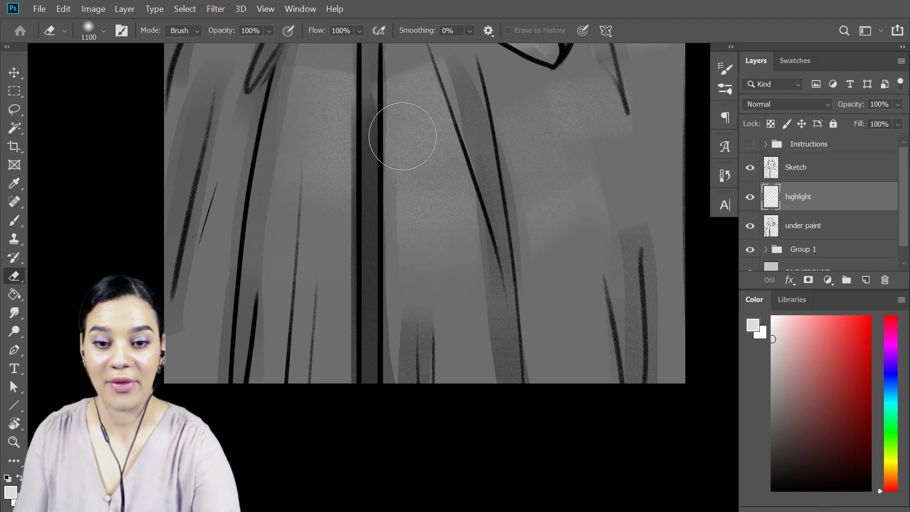
{"action": "left_click_drag", "start_coordinate": [591, 100], "coordinate": [607, 347]}
{"action": "left_click_drag", "start_coordinate": [608, 161], "coordinate": [610, 330]}
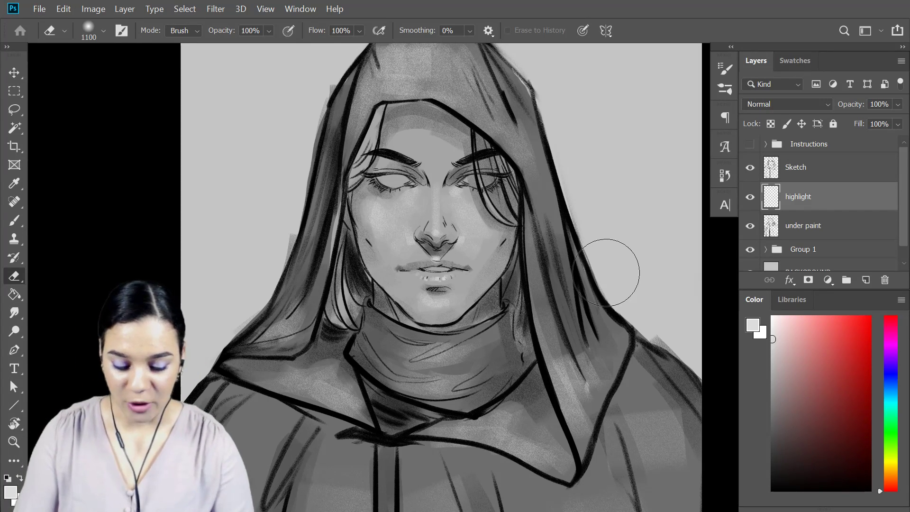
Create a new layer named color1 above the Sketch layer.
{"action": "key", "text": "ctrl+minus"}
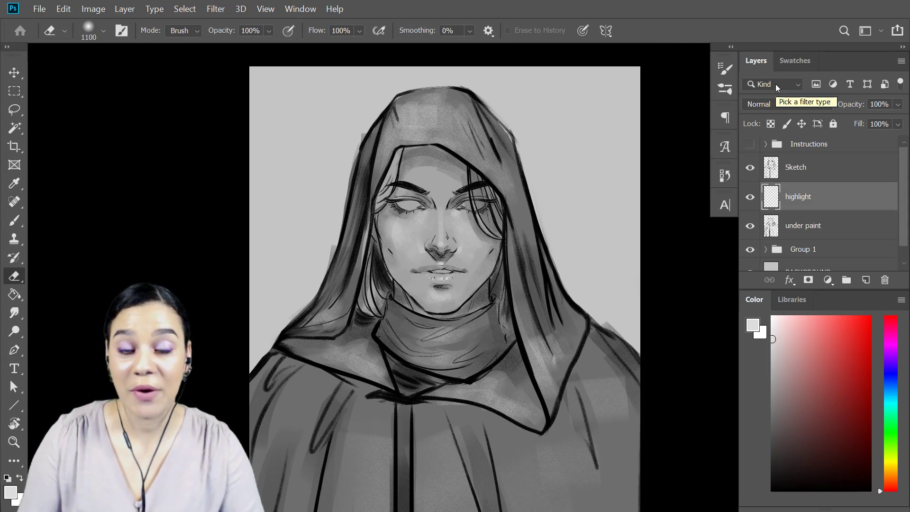
{"action": "key", "text": "ctrl+plus"}
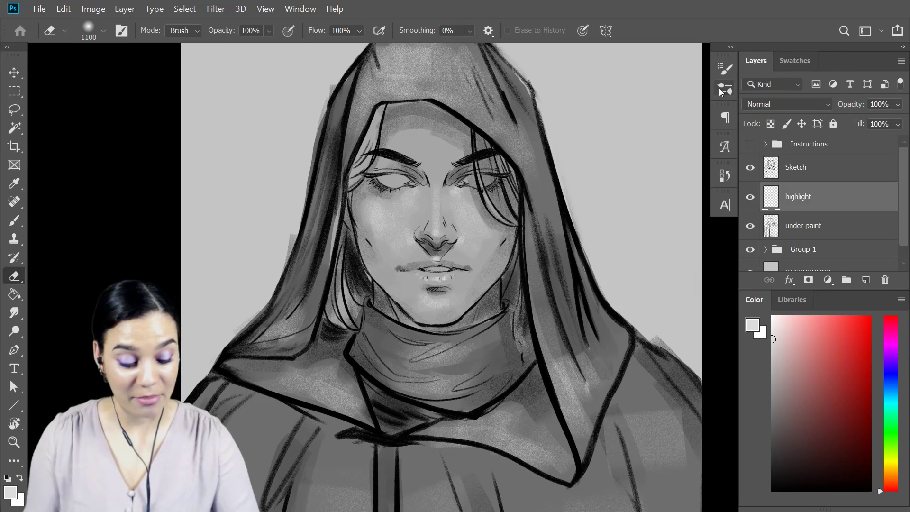
{"action": "left_click", "coordinate": [827, 176]}
{"action": "key", "text": "ctrl+shift+n"}
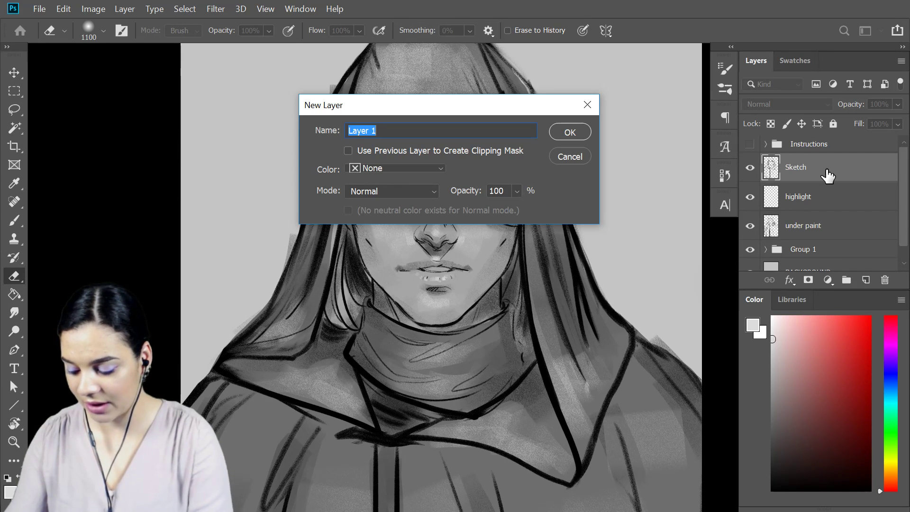
{"action": "type", "text": "color"}
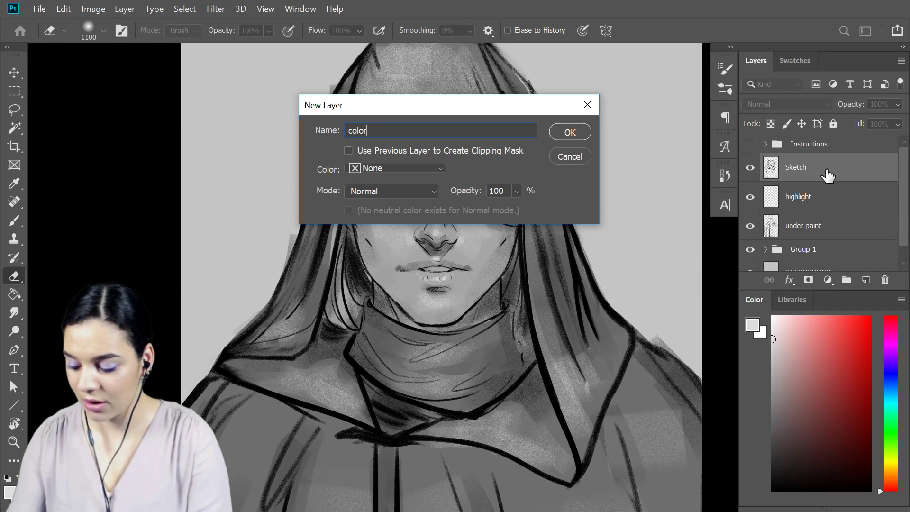
{"action": "type", "text": "1"}
{"action": "key", "text": "Return"}
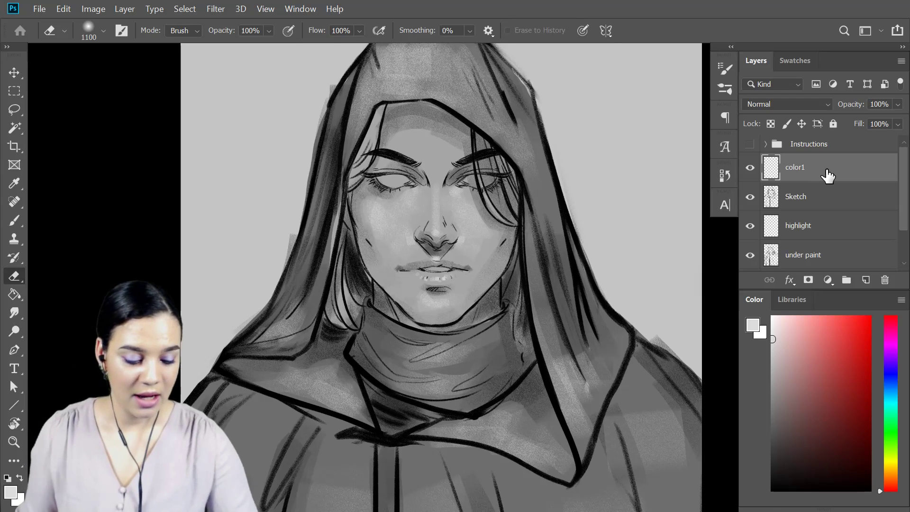
Fill the color1 layer with dark orange using the Paint Bucket and set its blending mode to Soft Light.
{"action": "left_click", "coordinate": [887, 477]}
{"action": "left_click_drag", "start_coordinate": [859, 381], "coordinate": [861, 370]}
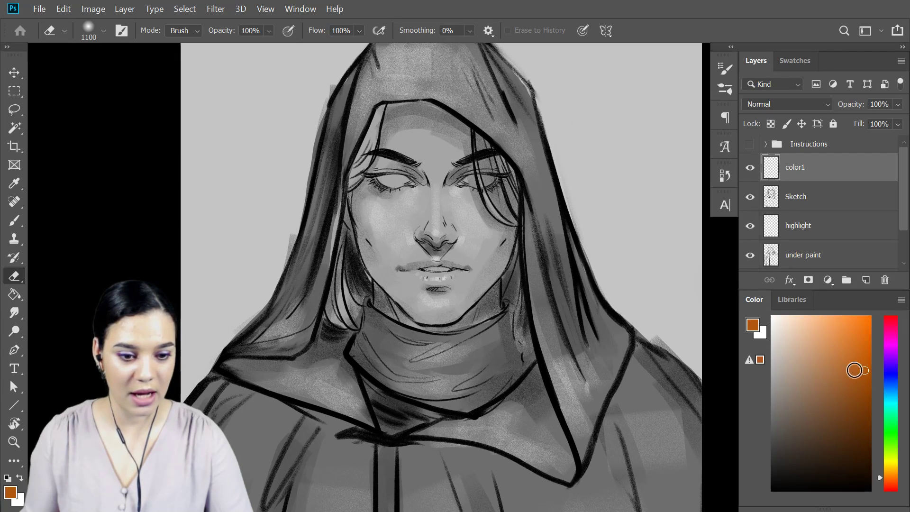
{"action": "left_click", "coordinate": [22, 294]}
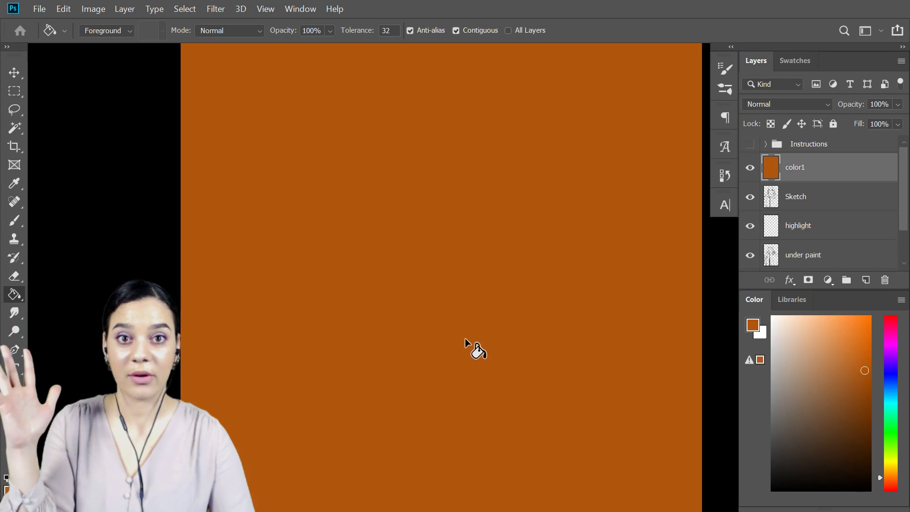
{"action": "left_click", "coordinate": [465, 337]}
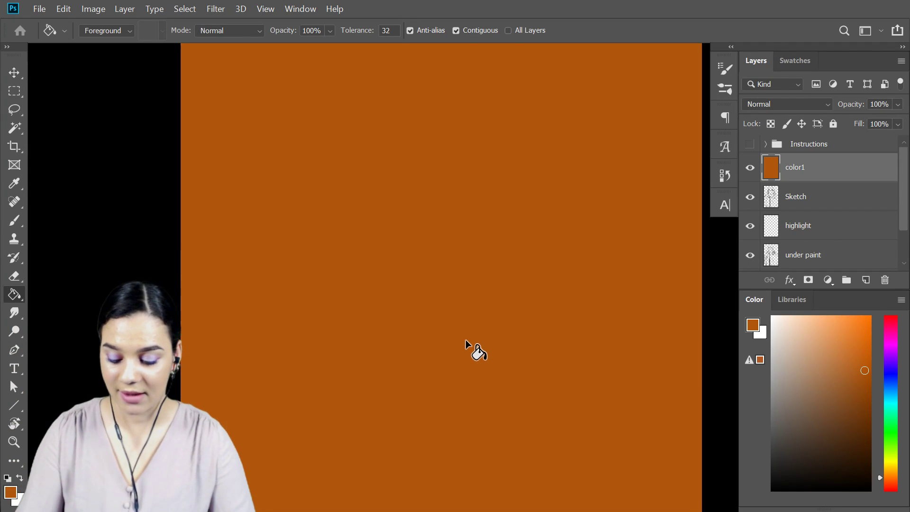
{"action": "scroll", "coordinate": [466, 340], "scroll_direction": "down", "scroll_amount": 1}
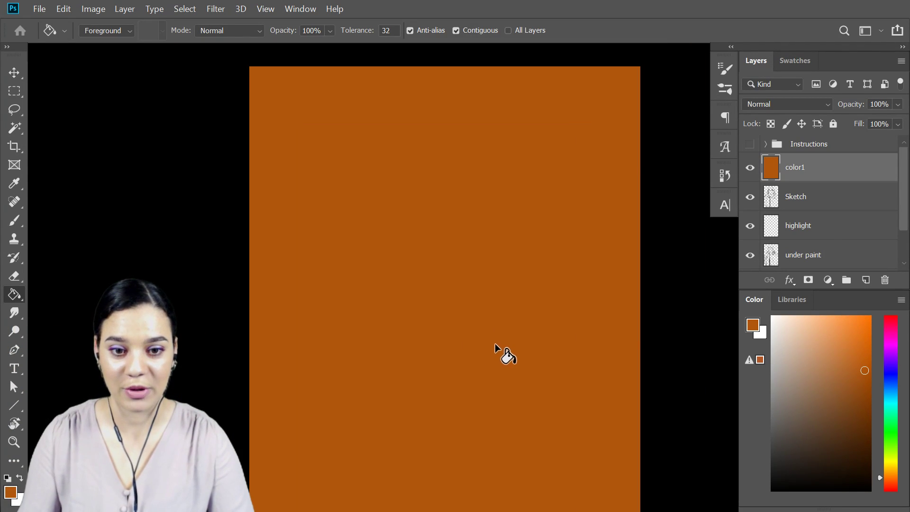
{"action": "scroll", "coordinate": [514, 327], "scroll_direction": "down", "scroll_amount": 1}
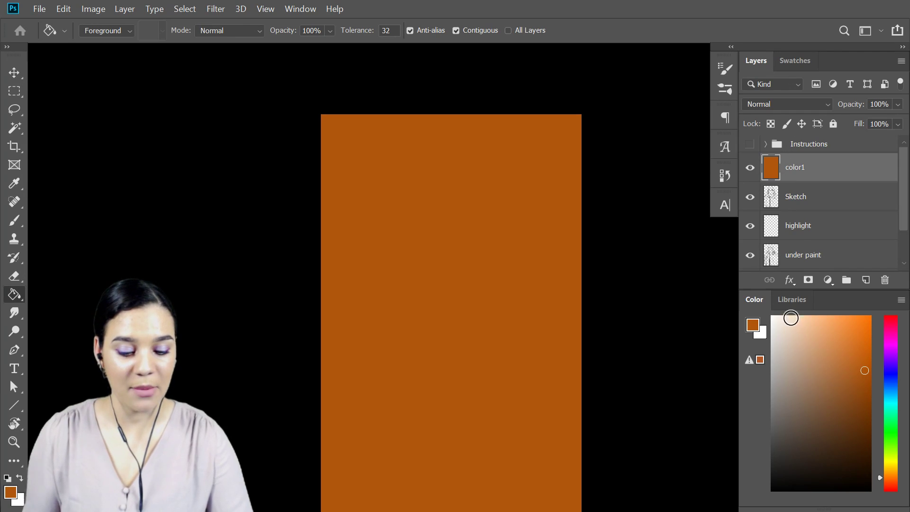
{"action": "left_click", "coordinate": [783, 105]}
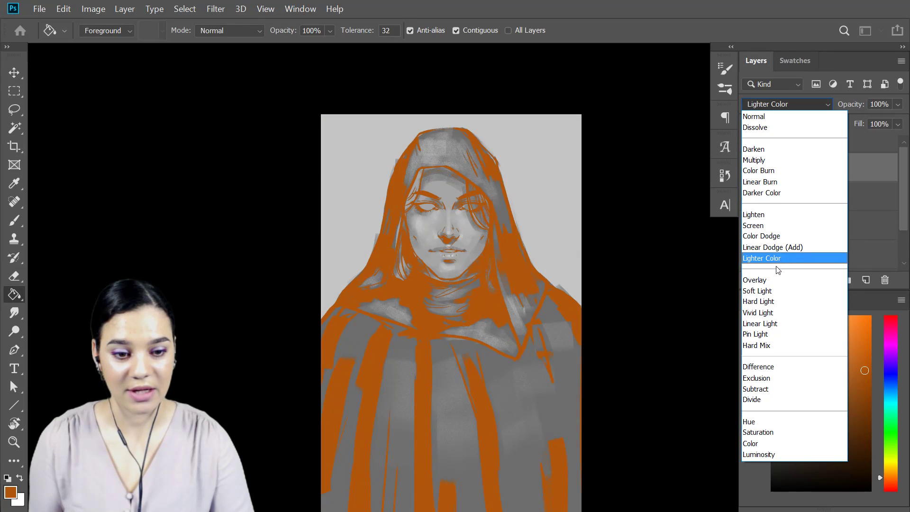
{"action": "left_click", "coordinate": [769, 292]}
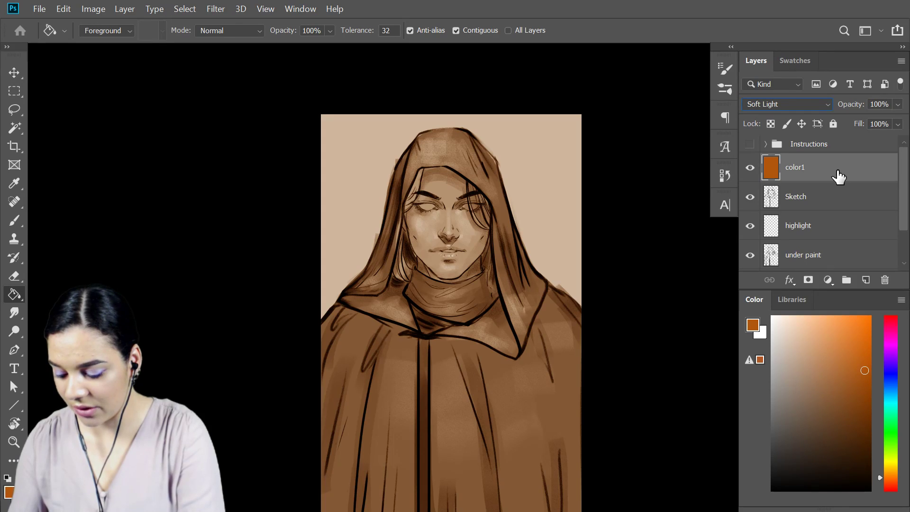
Create a new layer named color2 above the color1 layer.
{"action": "key", "text": "ctrl+shift+n"}
{"action": "type", "text": "co"}
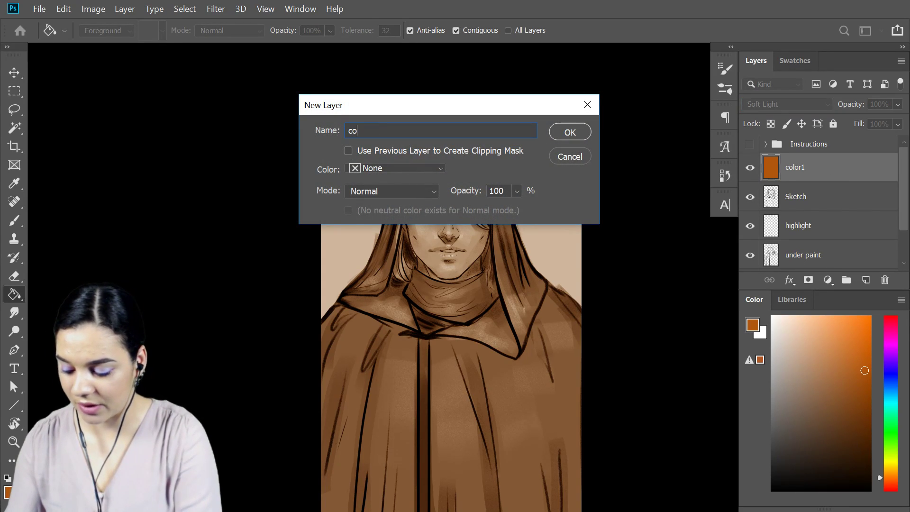
{"action": "key", "text": "Return"}
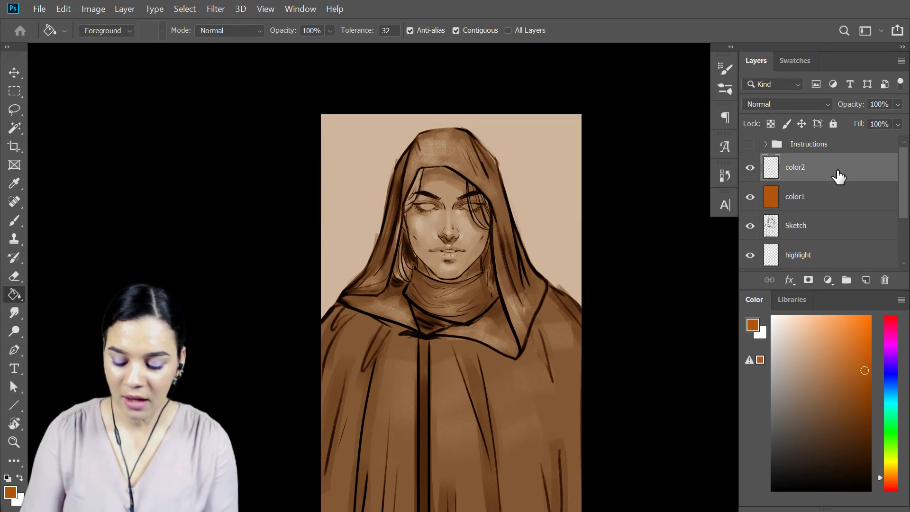
Choose a red painting color and the Soft Round Pressure Opacity and Flow brush for coloring the face.
{"action": "key", "text": "ctrl+plus"}
{"action": "key", "text": "ctrl+plus"}
{"action": "key", "text": "ctrl+plus"}
{"action": "key", "text": "ctrl+plus"}
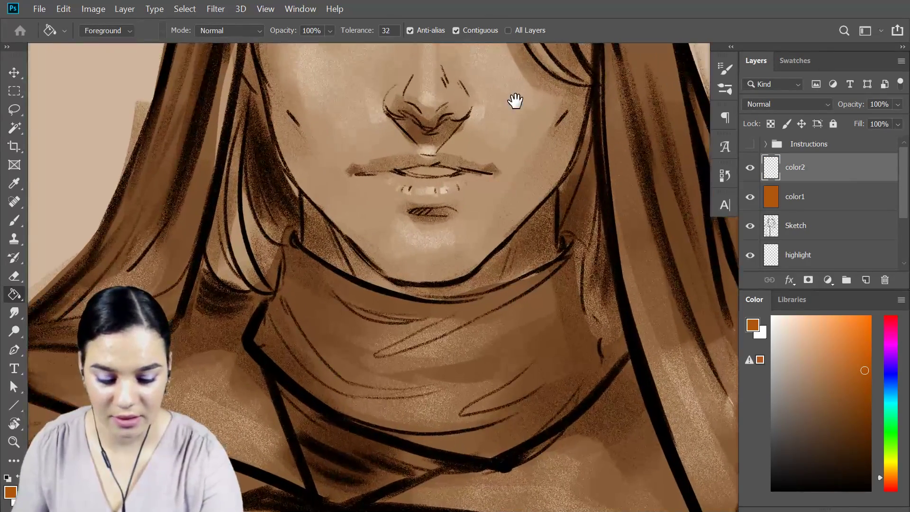
{"action": "left_click_drag", "start_coordinate": [516, 101], "coordinate": [562, 272]}
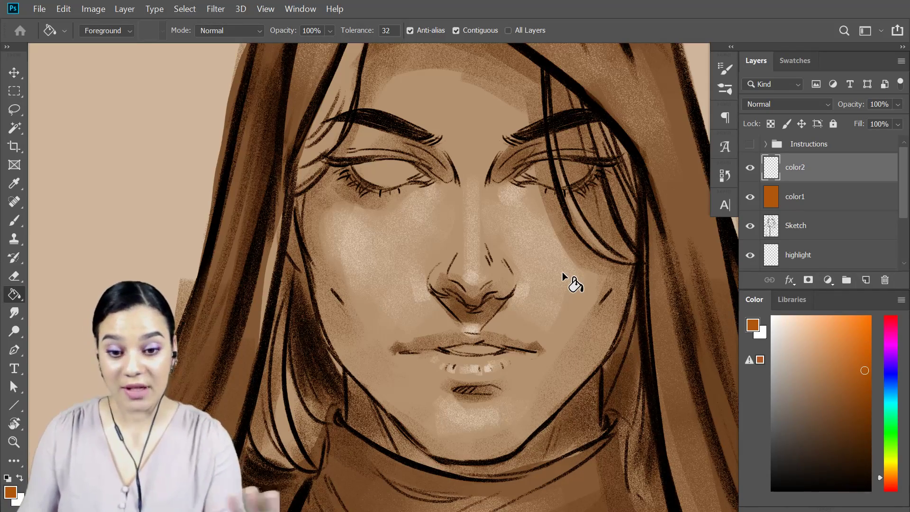
{"action": "key", "text": "b"}
{"action": "key", "text": "ctrl+plus"}
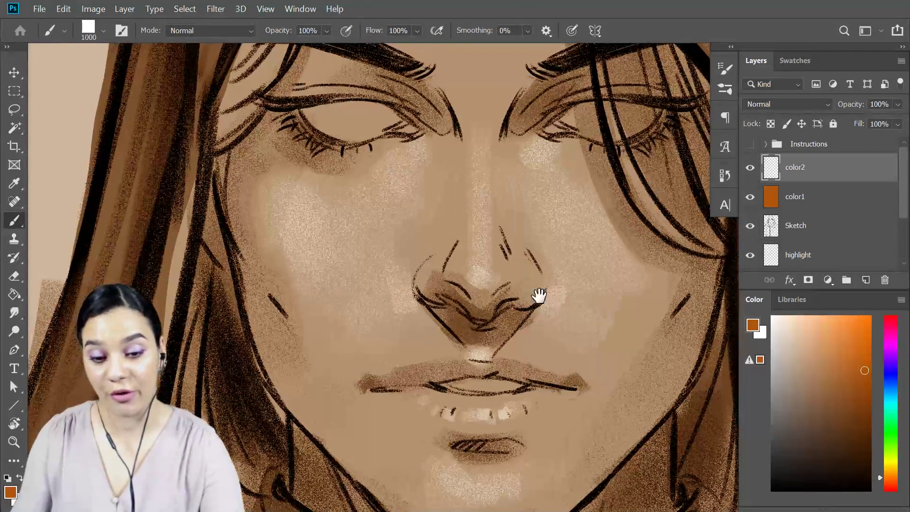
{"action": "left_click_drag", "start_coordinate": [542, 302], "coordinate": [516, 205]}
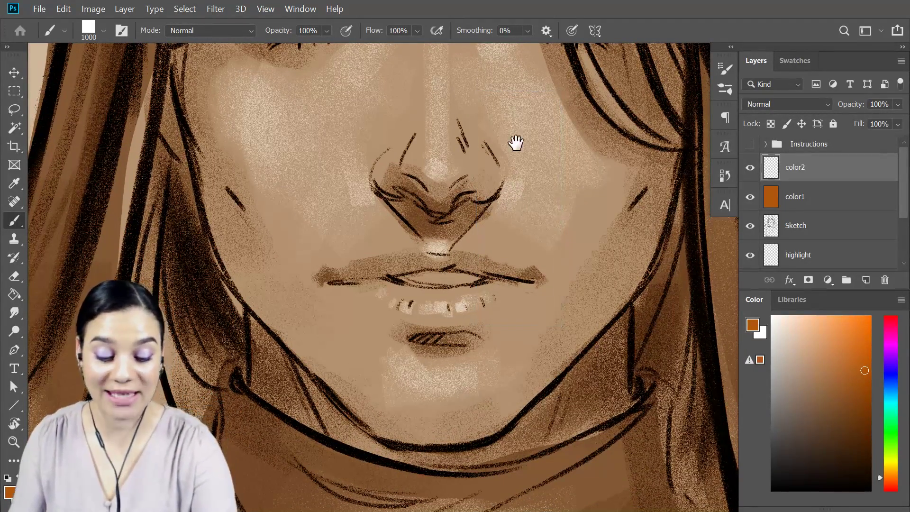
{"action": "scroll", "coordinate": [522, 199], "scroll_direction": "up", "scroll_amount": 3}
{"action": "key", "text": "bracketleft"}
{"action": "key", "text": "bracketleft"}
{"action": "key", "text": "bracketleft"}
{"action": "key", "text": "bracketleft"}
{"action": "key", "text": "bracketleft"}
{"action": "key", "text": "bracketleft"}
{"action": "key", "text": "bracketleft"}
{"action": "key", "text": "bracketleft"}
{"action": "key", "text": "bracketleft"}
{"action": "key", "text": "bracketleft"}
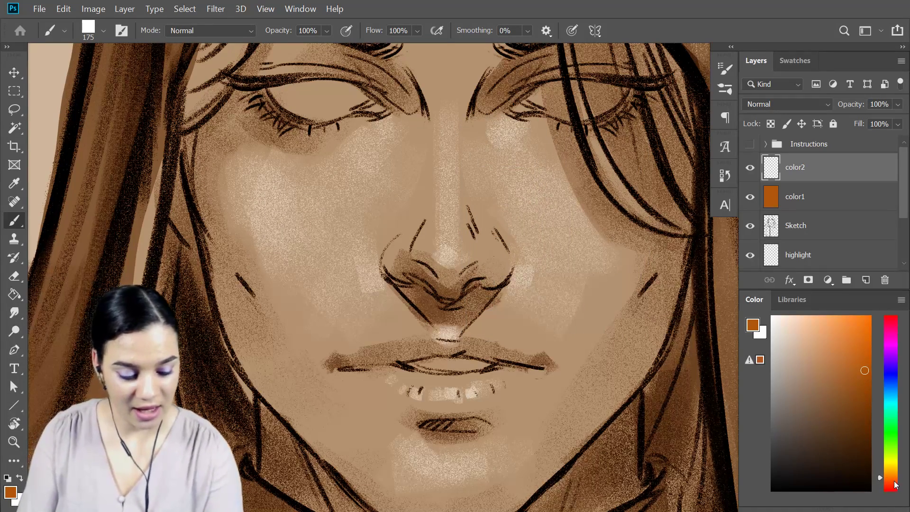
{"action": "left_click_drag", "start_coordinate": [896, 483], "coordinate": [897, 493]}
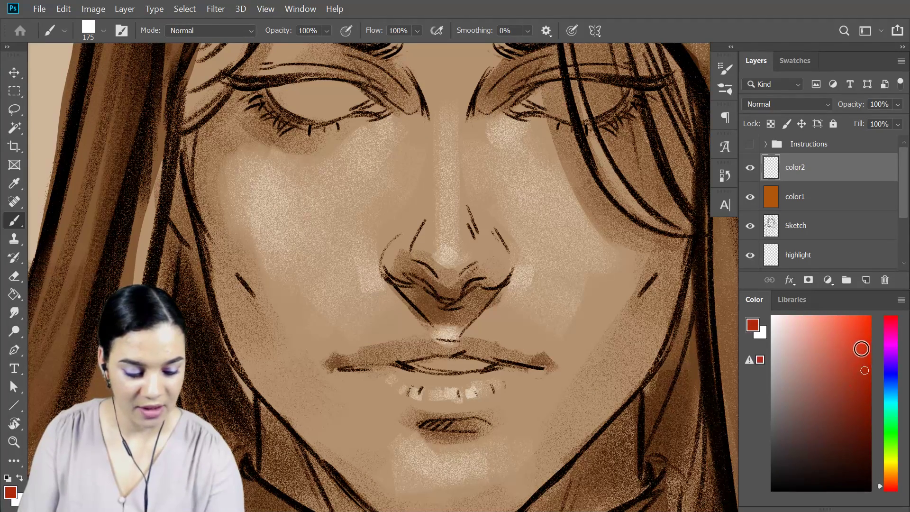
{"action": "right_click", "coordinate": [497, 252]}
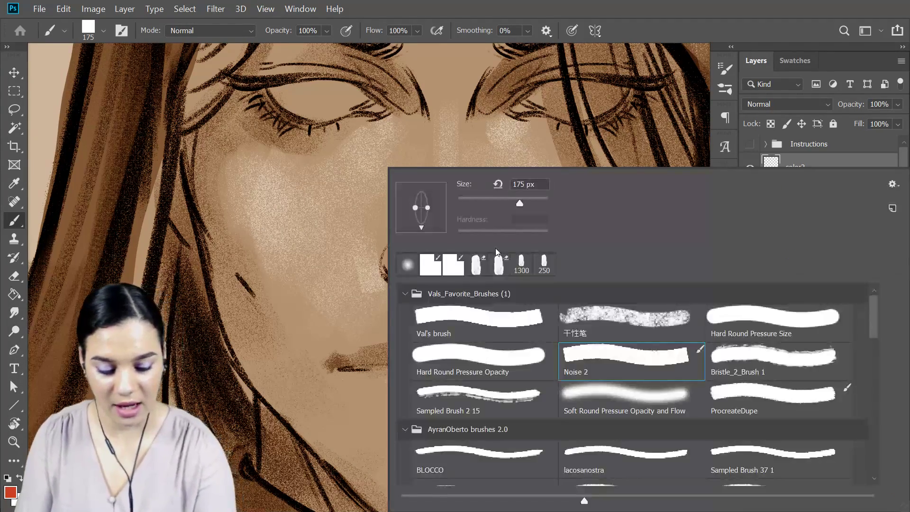
{"action": "left_click", "coordinate": [660, 405]}
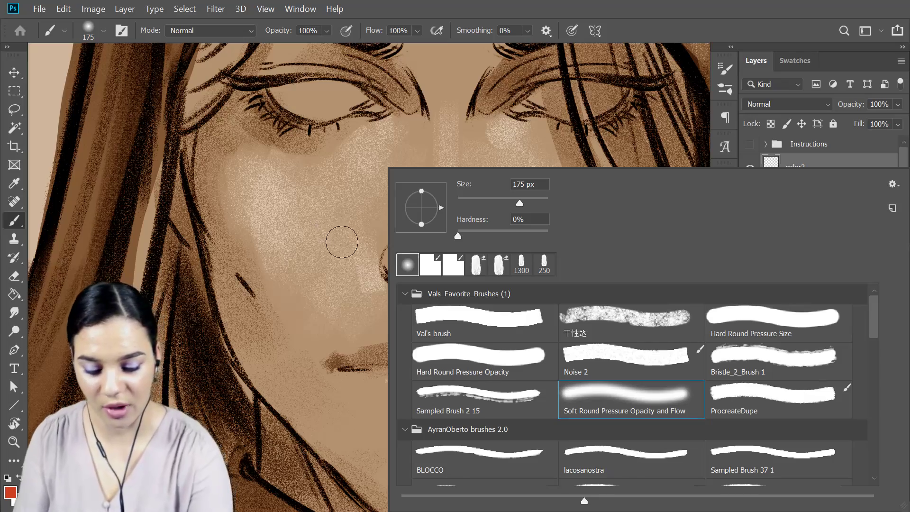
{"action": "left_click", "coordinate": [368, 268]}
Paint a soft red blush over the tip of the nose and the nostrils with an enlarged brush.
{"action": "key", "text": "bracketright"}
{"action": "key", "text": "bracketright"}
{"action": "key", "text": "bracketright"}
{"action": "key", "text": "bracketright"}
{"action": "left_click_drag", "start_coordinate": [425, 272], "coordinate": [471, 271]}
Paint soft red around the lids and corners of both eyes with a 175 px brush.
{"action": "key", "text": "bracketleft"}
{"action": "key", "text": "bracketleft"}
{"action": "key", "text": "bracketleft"}
{"action": "key", "text": "bracketleft"}
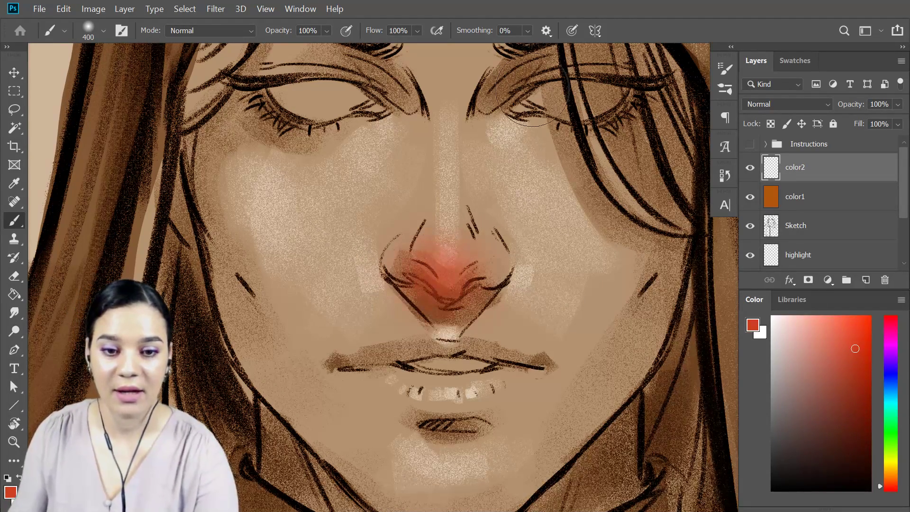
{"action": "left_click_drag", "start_coordinate": [506, 105], "coordinate": [530, 85]}
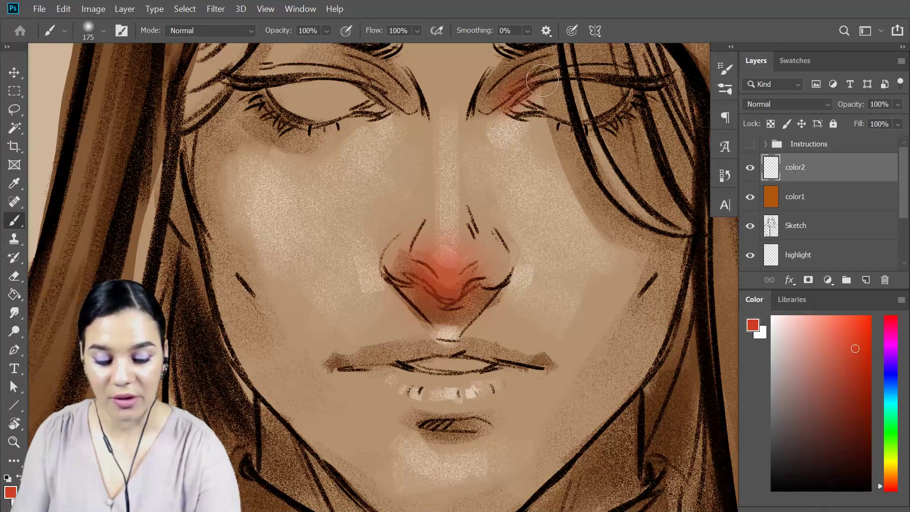
{"action": "left_click_drag", "start_coordinate": [630, 101], "coordinate": [605, 118]}
{"action": "left_click_drag", "start_coordinate": [539, 88], "coordinate": [586, 95]}
{"action": "left_click_drag", "start_coordinate": [481, 128], "coordinate": [580, 144]}
{"action": "mouse_move", "coordinate": [418, 142]}
{"action": "left_mouse_down"}
{"action": "mouse_move", "coordinate": [426, 147]}
{"action": "mouse_move", "coordinate": [489, 112]}
{"action": "left_mouse_up"}
{"action": "left_click_drag", "start_coordinate": [433, 91], "coordinate": [409, 85]}
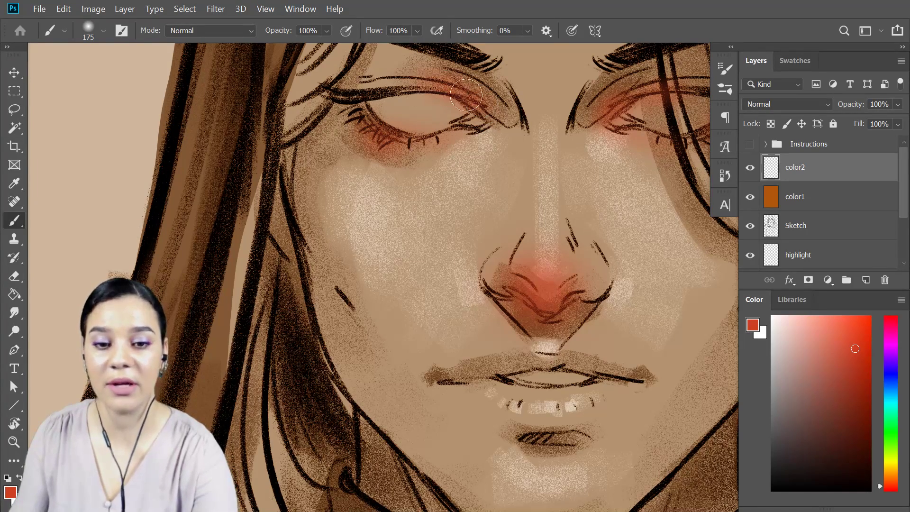
{"action": "mouse_move", "coordinate": [582, 144]}
{"action": "left_mouse_down"}
{"action": "mouse_move", "coordinate": [497, 192]}
{"action": "mouse_move", "coordinate": [544, 113]}
{"action": "left_mouse_up"}
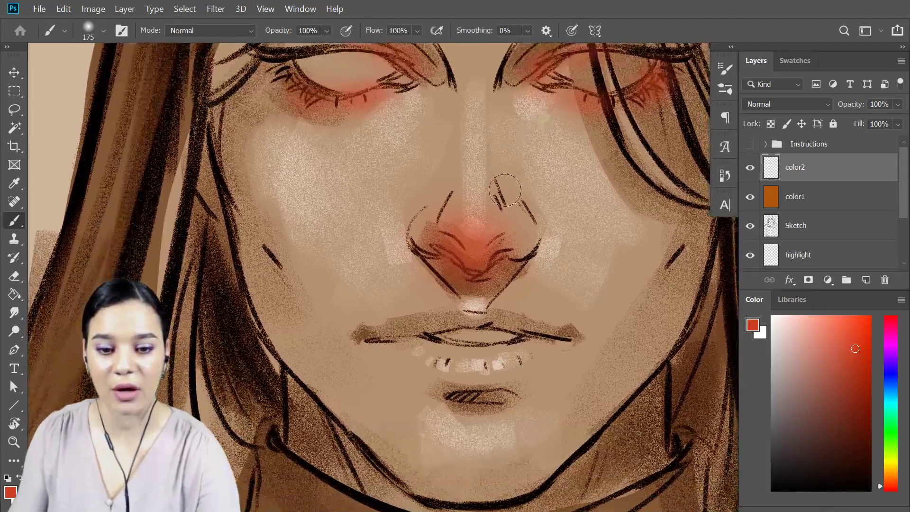
Paint soft red over the upper and lower lips with the 175 px brush on the color2 layer.
{"action": "left_click_drag", "start_coordinate": [547, 281], "coordinate": [565, 159]}
{"action": "mouse_move", "coordinate": [510, 190]}
{"action": "left_mouse_down"}
{"action": "mouse_move", "coordinate": [414, 211]}
{"action": "mouse_move", "coordinate": [550, 223]}
{"action": "mouse_move", "coordinate": [547, 216]}
{"action": "left_mouse_up"}
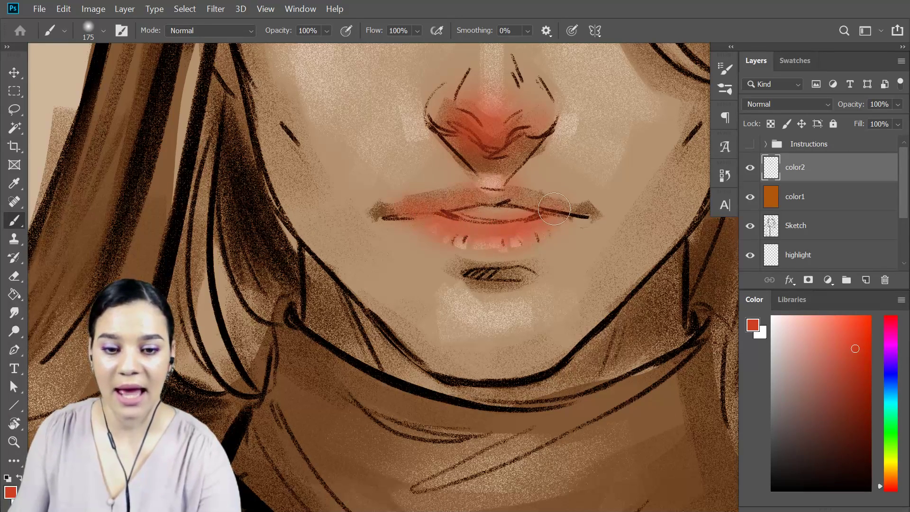
{"action": "mouse_move", "coordinate": [552, 219]}
{"action": "left_mouse_down"}
{"action": "mouse_move", "coordinate": [534, 235]}
{"action": "mouse_move", "coordinate": [482, 257]}
{"action": "mouse_move", "coordinate": [464, 250]}
{"action": "left_mouse_up"}
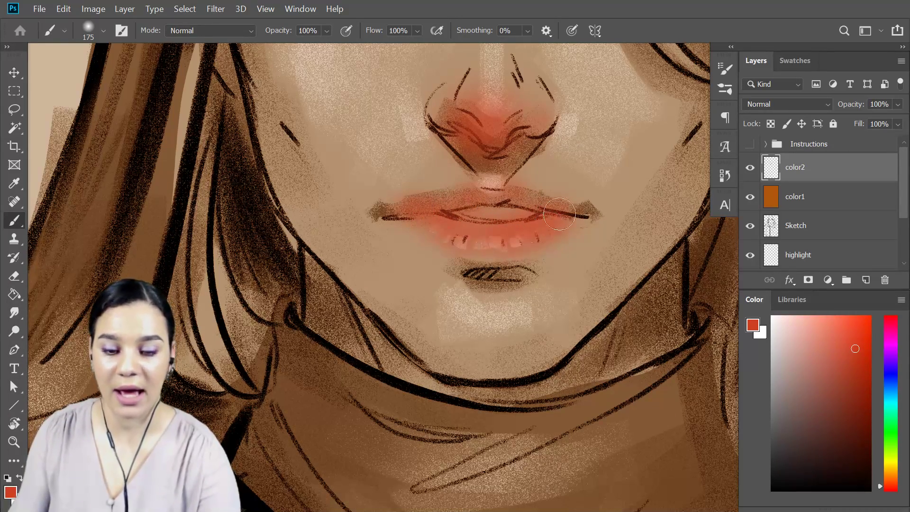
{"action": "key", "text": "ctrl+minus"}
{"action": "key", "text": "ctrl+minus"}
{"action": "left_click_drag", "start_coordinate": [549, 146], "coordinate": [547, 189]}
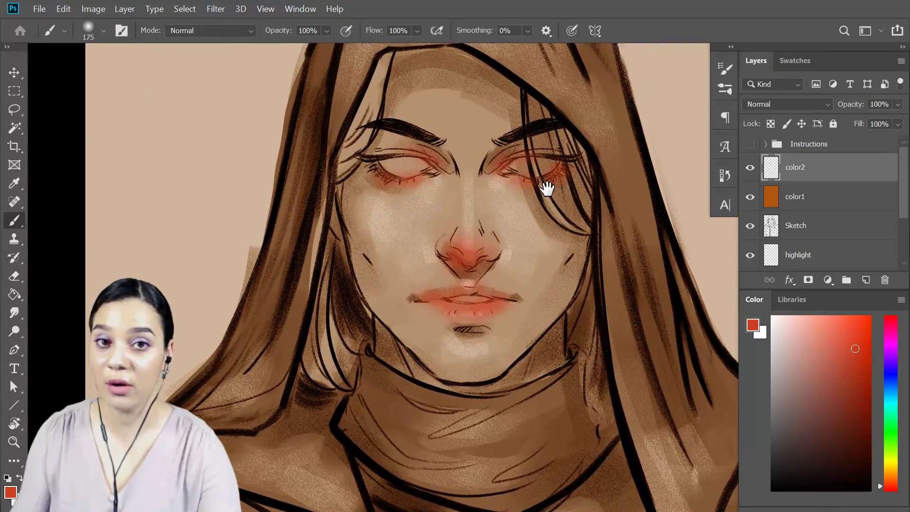
Try the color2 layer at 47% opacity, and restore it to 100%.
{"action": "left_click", "coordinate": [897, 104]}
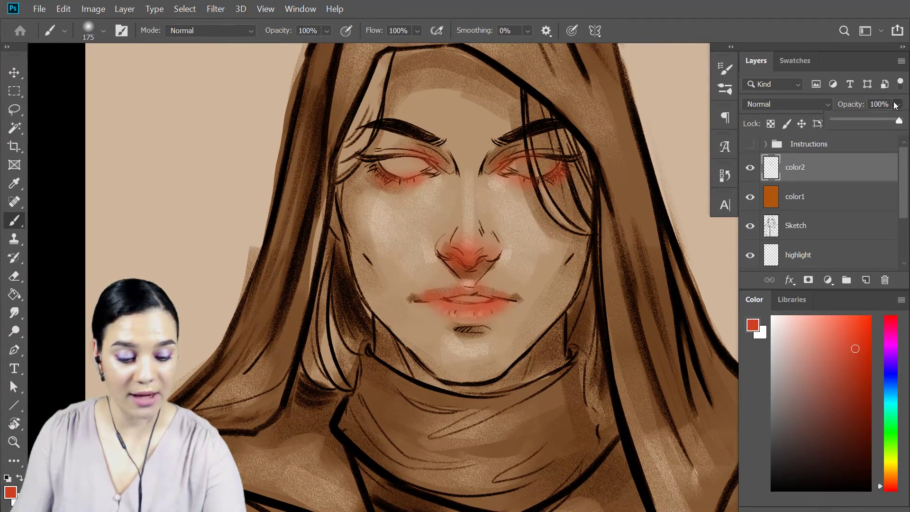
{"action": "left_click", "coordinate": [864, 120]}
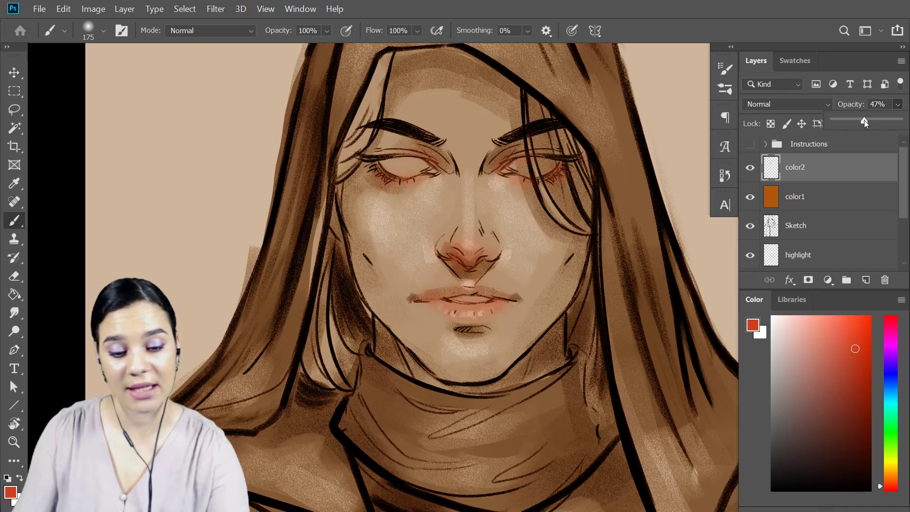
{"action": "left_click_drag", "start_coordinate": [864, 119], "coordinate": [901, 120]}
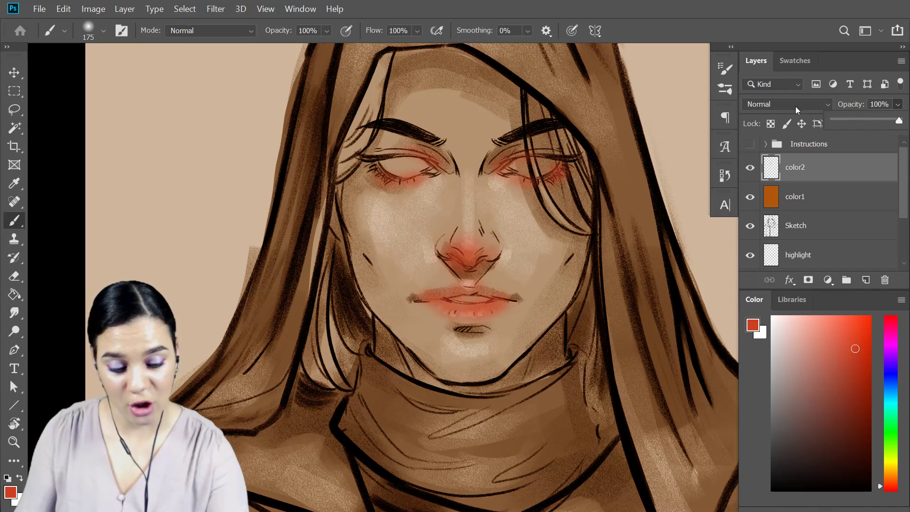
Set the color2 layer's blend mode to Soft Light.
{"action": "left_click", "coordinate": [789, 104]}
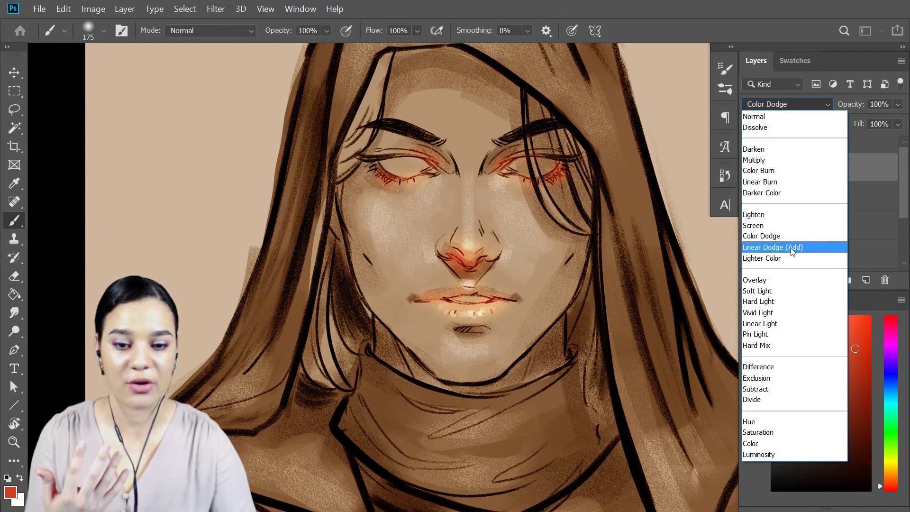
{"action": "left_click", "coordinate": [784, 289]}
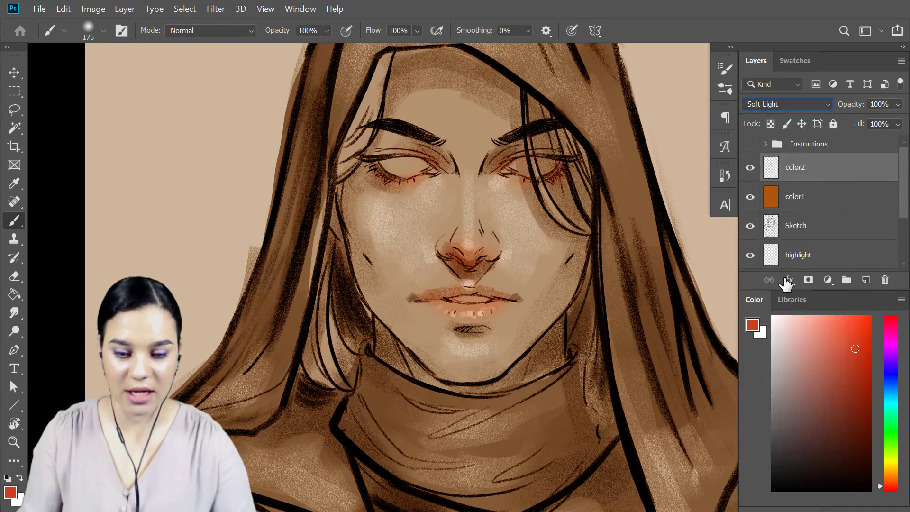
Paint a broad, soft red blush on both cheeks with a 900 px brush.
{"action": "key", "text": "ctrl+plus"}
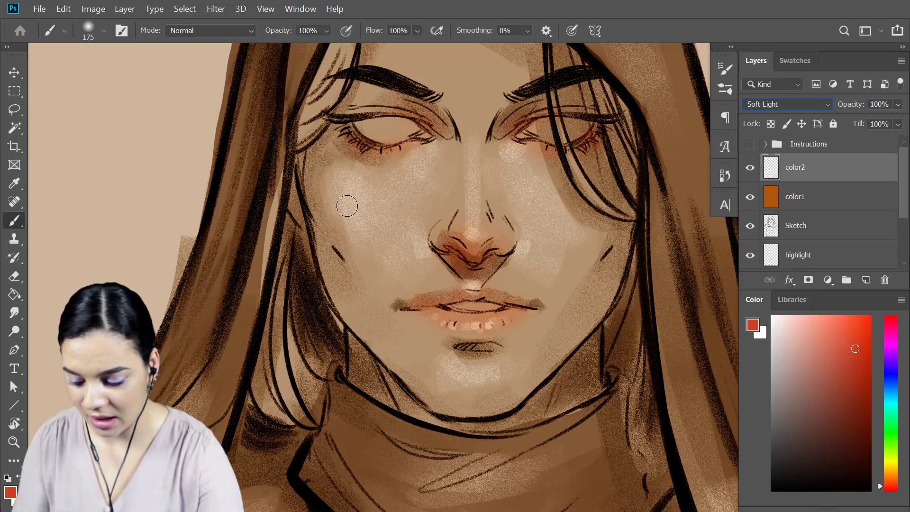
{"action": "key", "text": "bracketright"}
{"action": "key", "text": "bracketright"}
{"action": "key", "text": "bracketright"}
{"action": "key", "text": "bracketright"}
{"action": "key", "text": "bracketright"}
{"action": "key", "text": "bracketright"}
{"action": "key", "text": "bracketright"}
{"action": "key", "text": "bracketright"}
{"action": "left_click_drag", "start_coordinate": [355, 197], "coordinate": [371, 232]}
{"action": "mouse_move", "coordinate": [604, 218]}
{"action": "left_mouse_down"}
{"action": "mouse_move", "coordinate": [598, 246]}
{"action": "mouse_move", "coordinate": [607, 265]}
{"action": "mouse_move", "coordinate": [532, 219]}
{"action": "mouse_move", "coordinate": [527, 228]}
{"action": "left_mouse_up"}
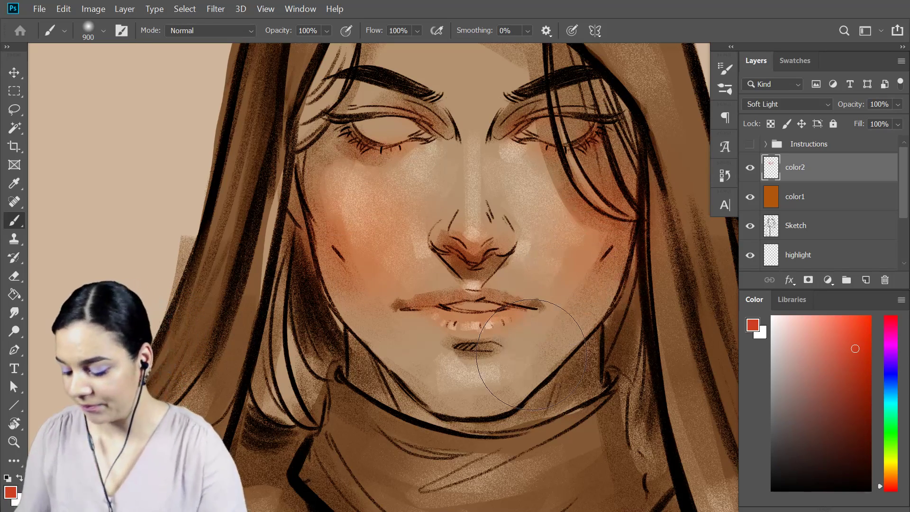
Soften the edges of the cheek blush with the Eraser at 700 px.
{"action": "key", "text": "e"}
{"action": "key", "text": "bracketleft"}
{"action": "key", "text": "bracketleft"}
{"action": "key", "text": "bracketleft"}
{"action": "key", "text": "bracketleft"}
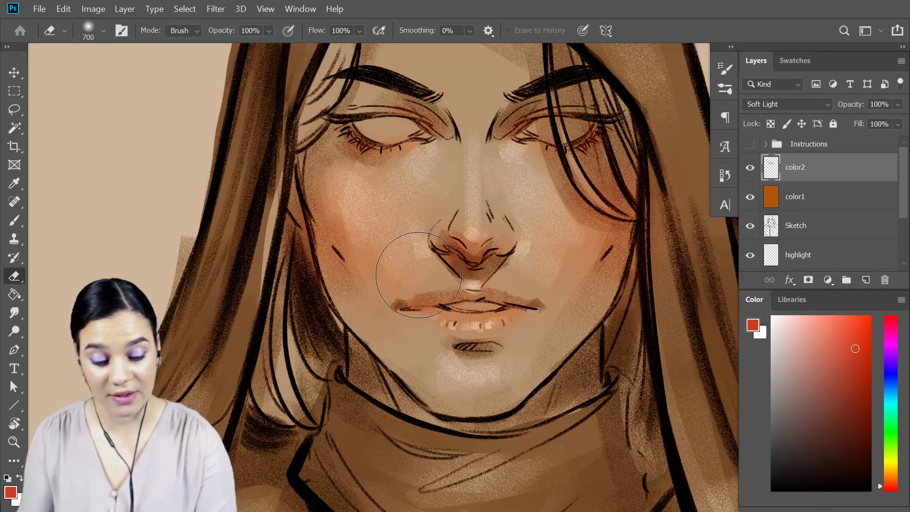
Add a new layer above color2 and choose the Noise 2 brush preset for blending the skin.
{"action": "key", "text": "ctrl+shift+n"}
{"action": "key", "text": "Return"}
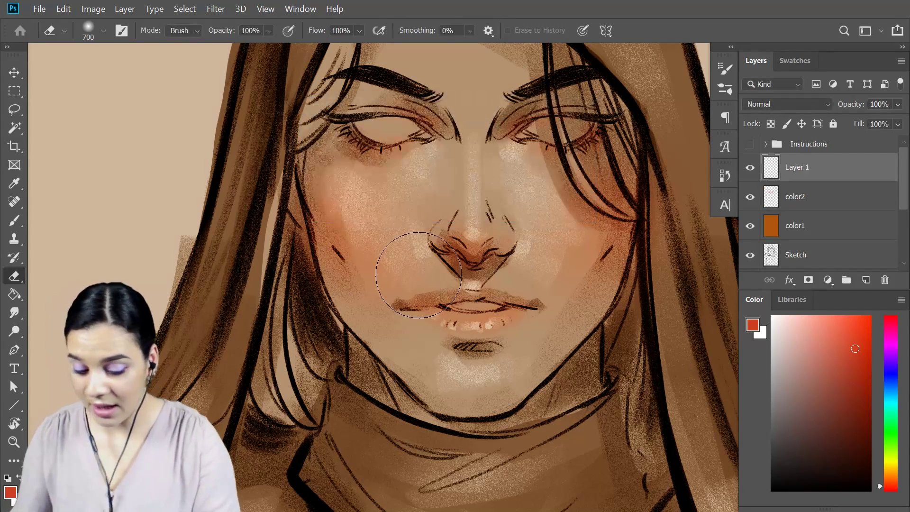
{"action": "key", "text": "b"}
{"action": "right_click", "coordinate": [456, 224]}
{"action": "left_click", "coordinate": [640, 363]}
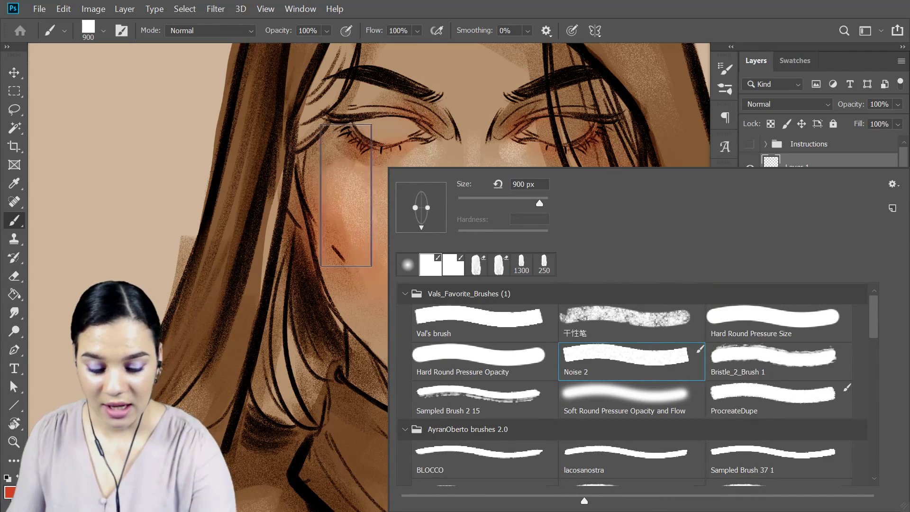
Sample nearby skin tones and blend the area between the left cheek's blush and the nose with the brush at 200 px.
{"action": "key", "text": "alt"}
{"action": "left_click", "coordinate": [379, 206], "text": "alt"}
{"action": "key", "text": "bracketleft"}
{"action": "key", "text": "bracketleft"}
{"action": "key", "text": "bracketleft"}
{"action": "key", "text": "bracketleft"}
{"action": "key", "text": "bracketleft"}
{"action": "key", "text": "bracketleft"}
{"action": "key", "text": "bracketleft"}
{"action": "key", "text": "bracketleft"}
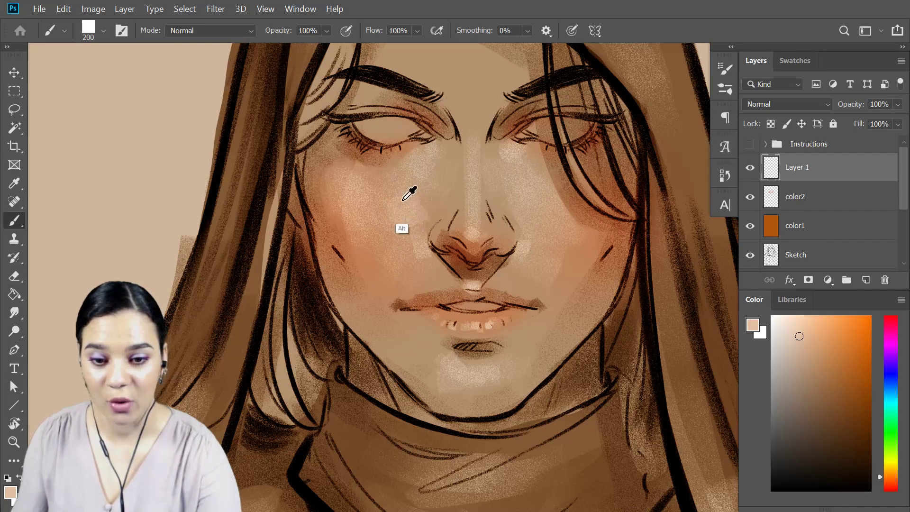
{"action": "left_click", "coordinate": [441, 189], "text": "alt"}
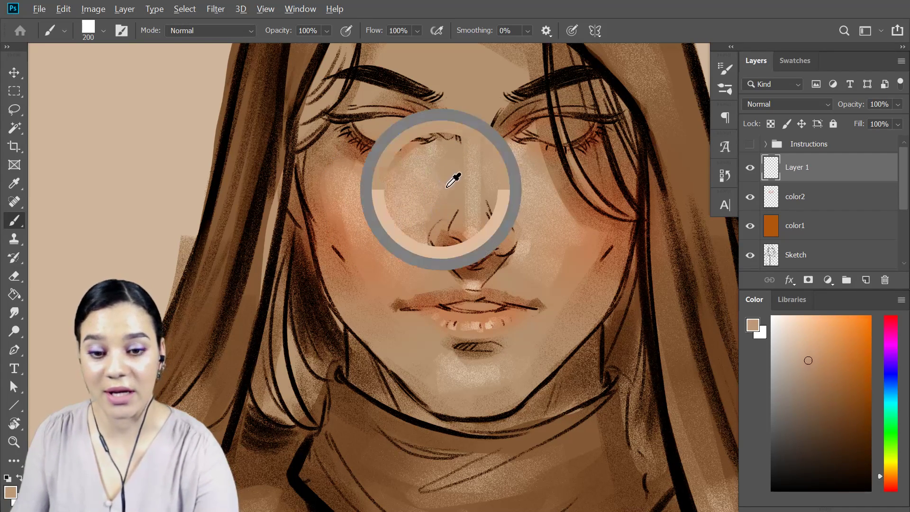
{"action": "left_click", "coordinate": [411, 176], "text": "alt"}
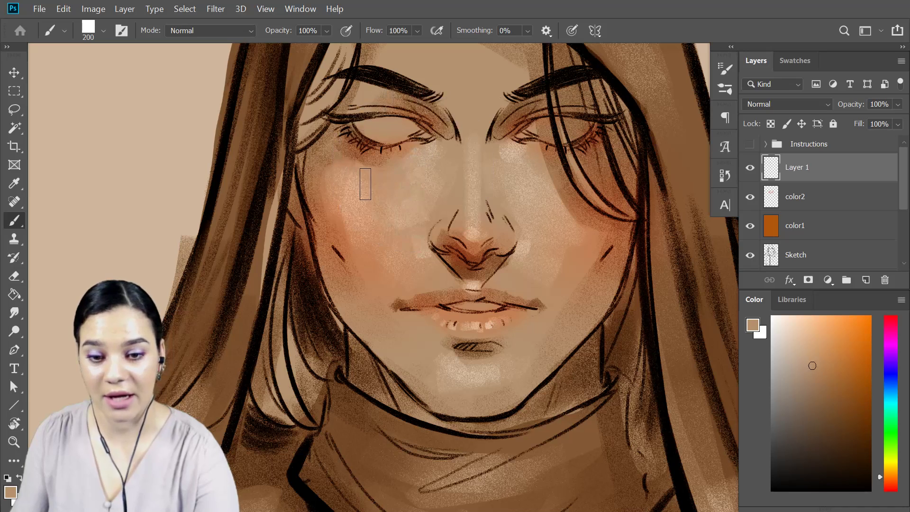
{"action": "left_click", "coordinate": [411, 203], "text": "alt"}
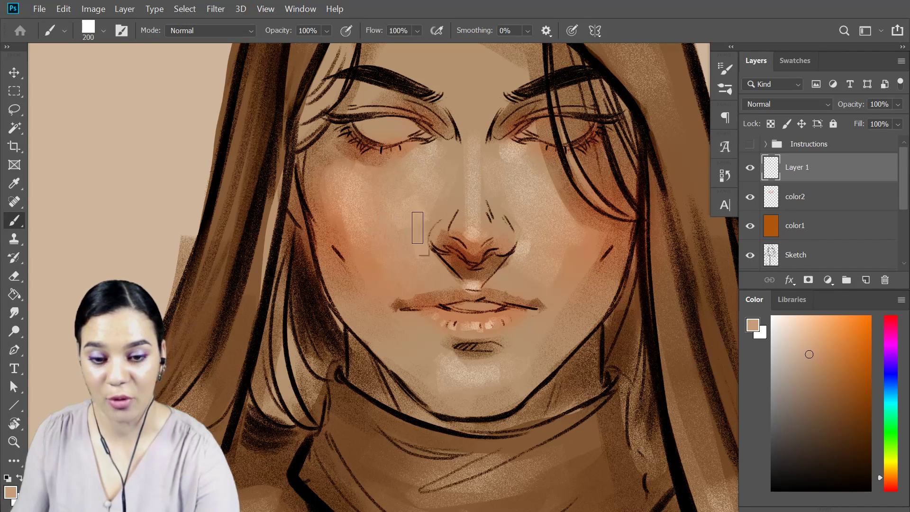
Sample further skin tones and smooth the tonal transitions on both cheeks and along the sides of the nose.
{"action": "left_click", "coordinate": [522, 179], "text": "alt"}
{"action": "left_click", "coordinate": [513, 147], "text": "alt"}
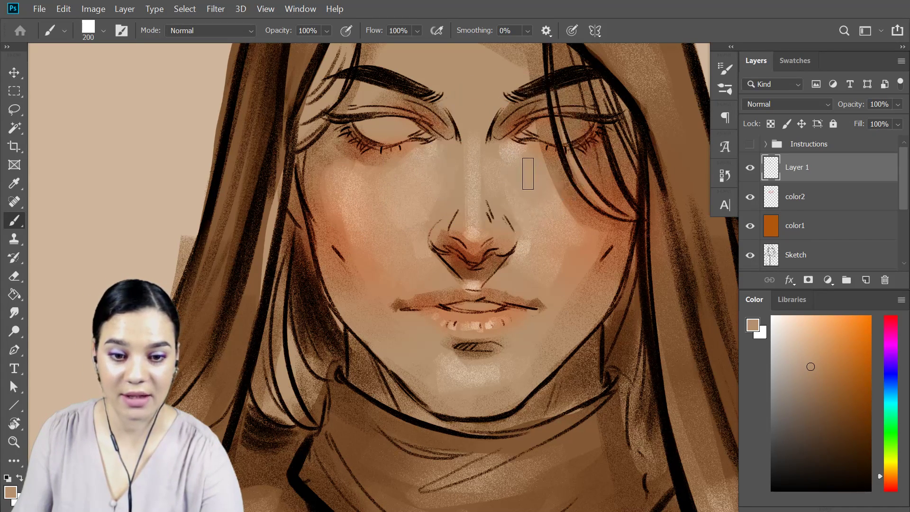
{"action": "left_click", "coordinate": [520, 253], "text": "alt"}
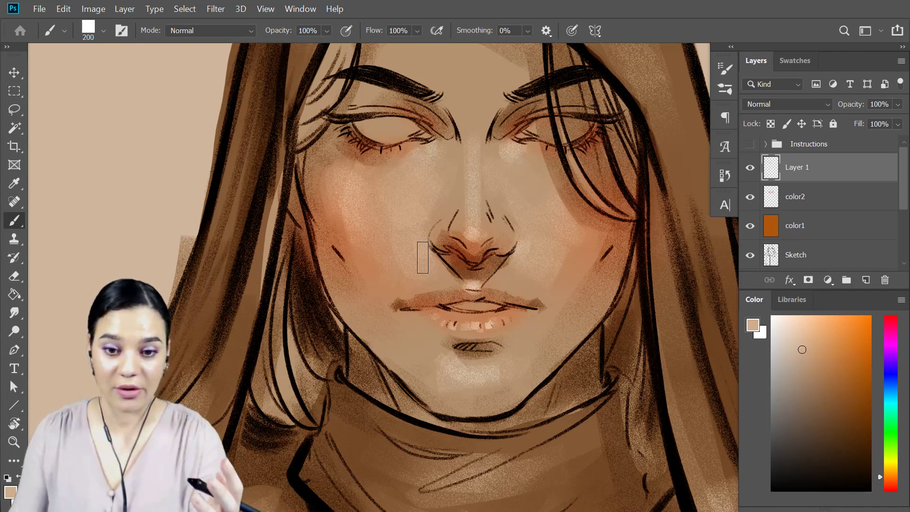
{"action": "left_click", "coordinate": [394, 216], "text": "alt"}
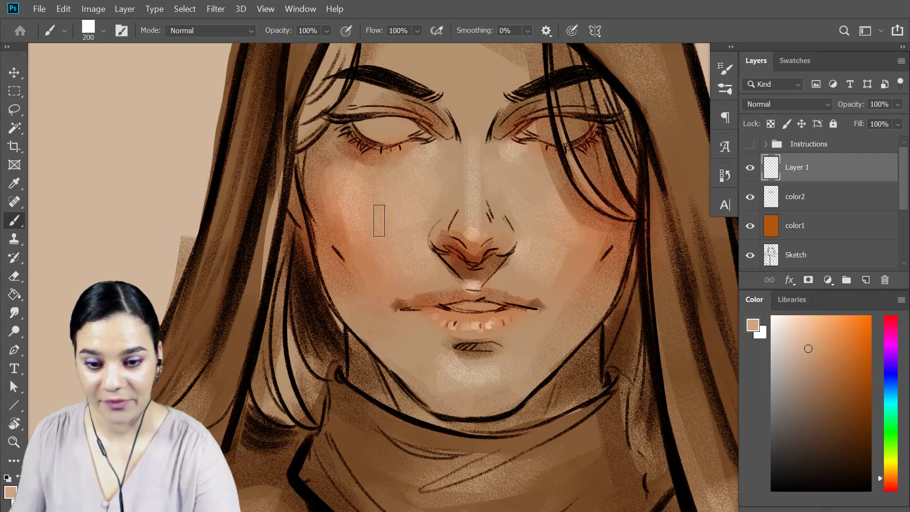
{"action": "left_click", "coordinate": [562, 230], "text": "alt"}
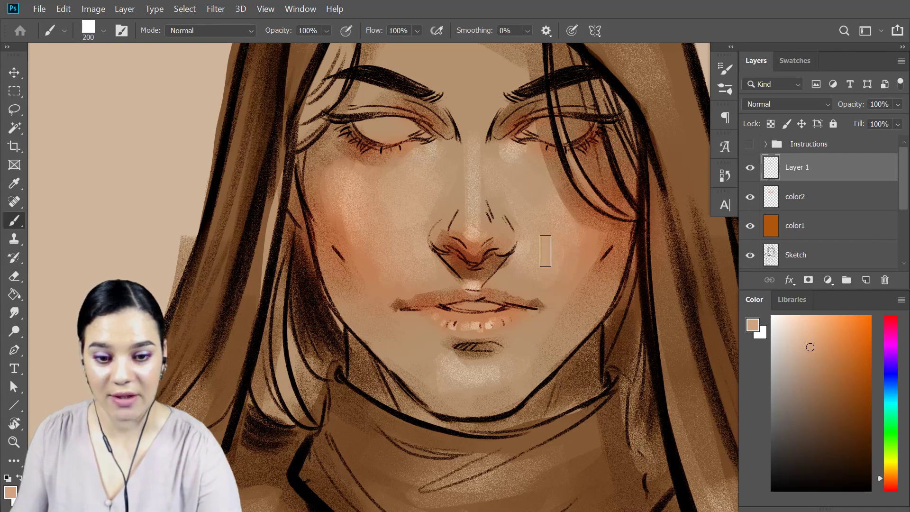
{"action": "left_click", "coordinate": [526, 253], "text": "alt"}
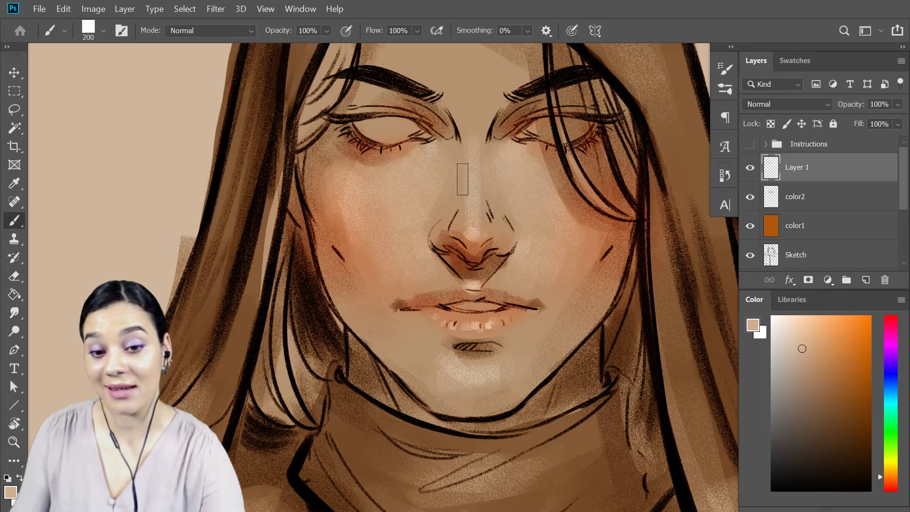
{"action": "left_click", "coordinate": [455, 204], "text": "alt"}
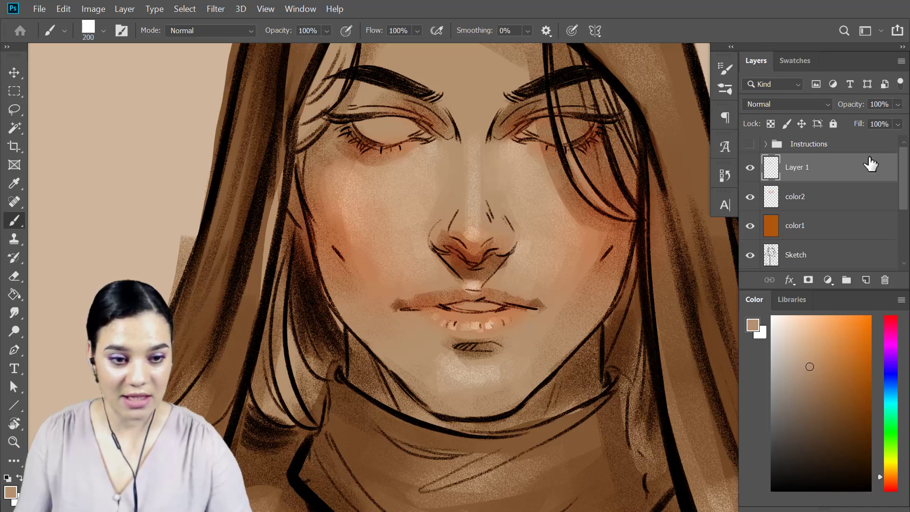
Open the step 3 reference image from the June DCC library and examine its face shading up close.
{"action": "left_click", "coordinate": [794, 301]}
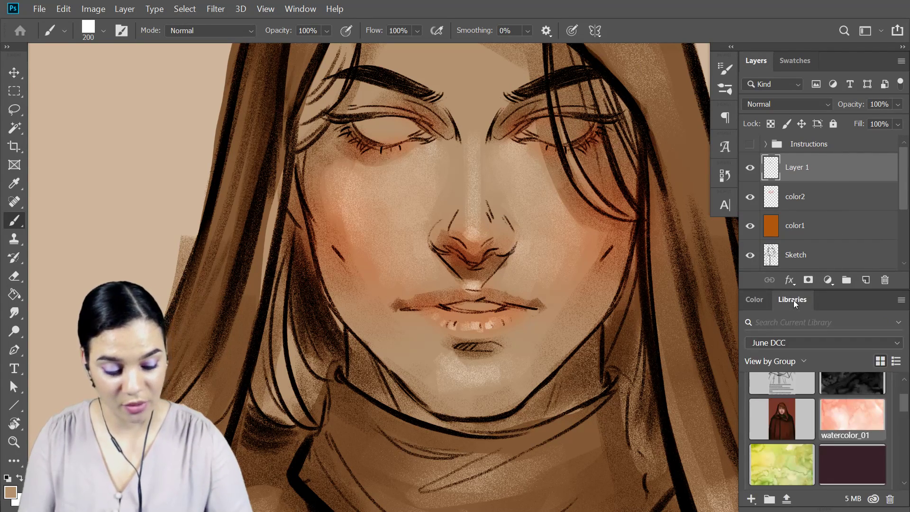
{"action": "left_click", "coordinate": [796, 421]}
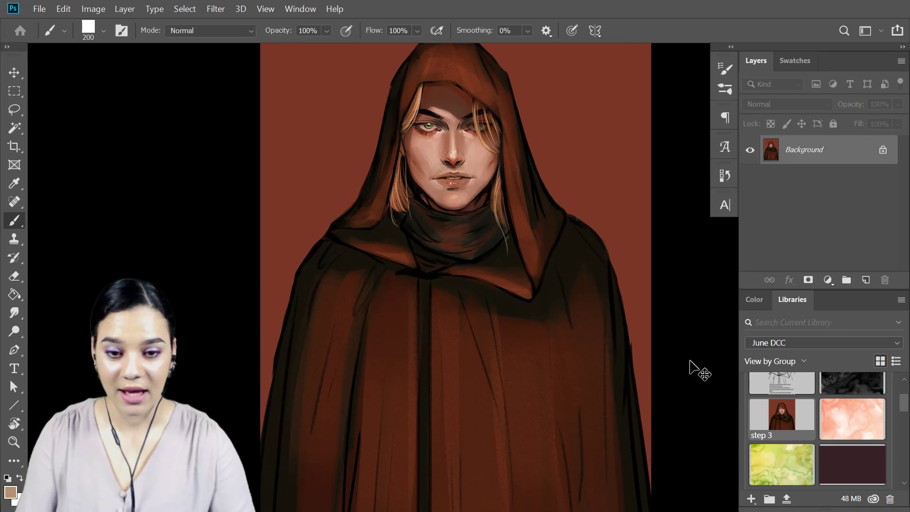
{"action": "key", "text": "ctrl+plus"}
{"action": "key", "text": "ctrl+plus"}
{"action": "key", "text": "ctrl+plus"}
{"action": "key", "text": "ctrl+plus"}
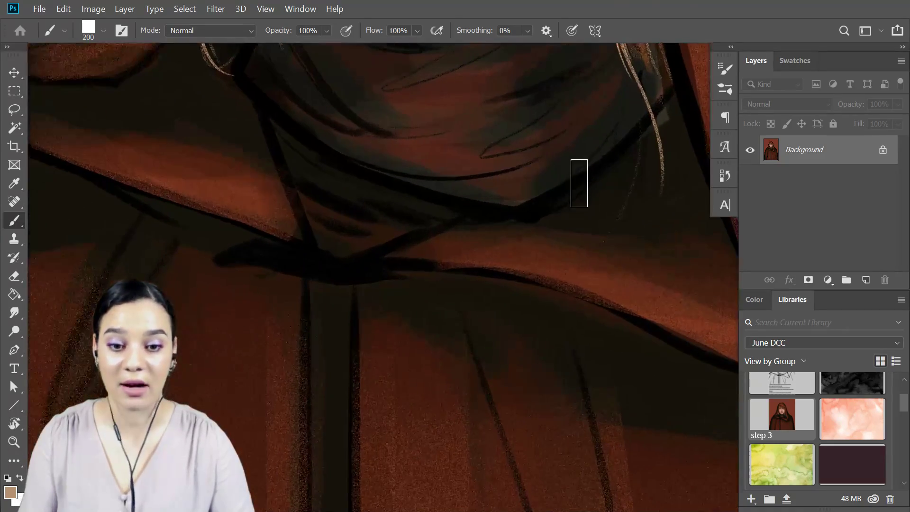
{"action": "left_click_drag", "start_coordinate": [576, 119], "coordinate": [588, 227]}
{"action": "scroll", "coordinate": [588, 228], "scroll_direction": "up", "scroll_amount": 10}
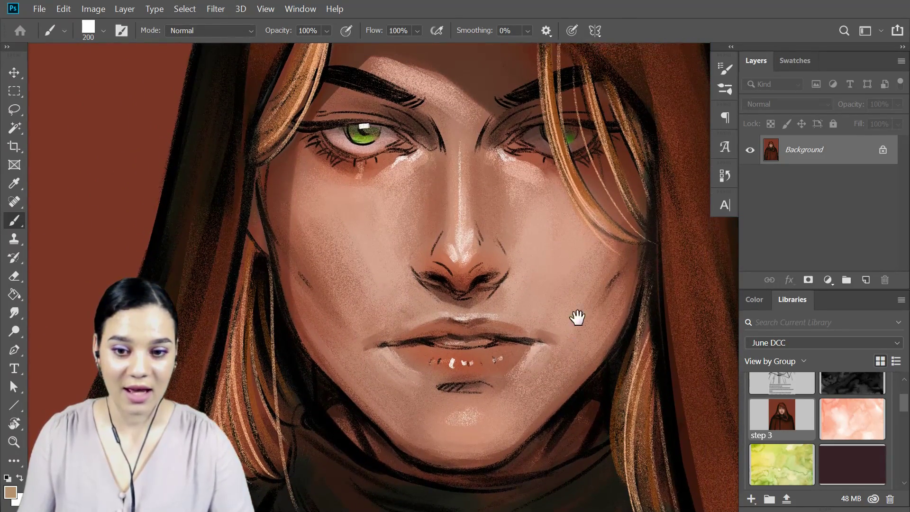
{"action": "scroll", "coordinate": [574, 324], "scroll_direction": "up", "scroll_amount": 3}
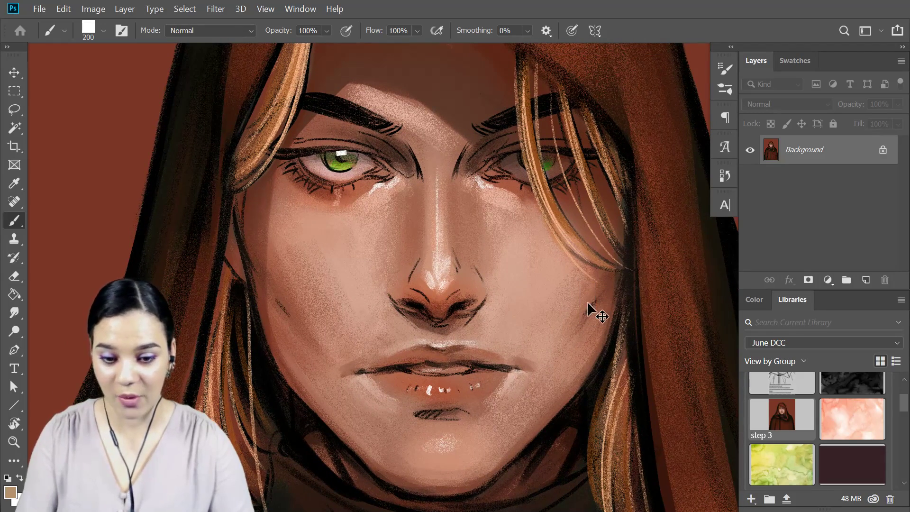
Examine how the reference image colors the hair, hood, scarf and cloak around the face.
{"action": "key", "text": "ctrl+minus"}
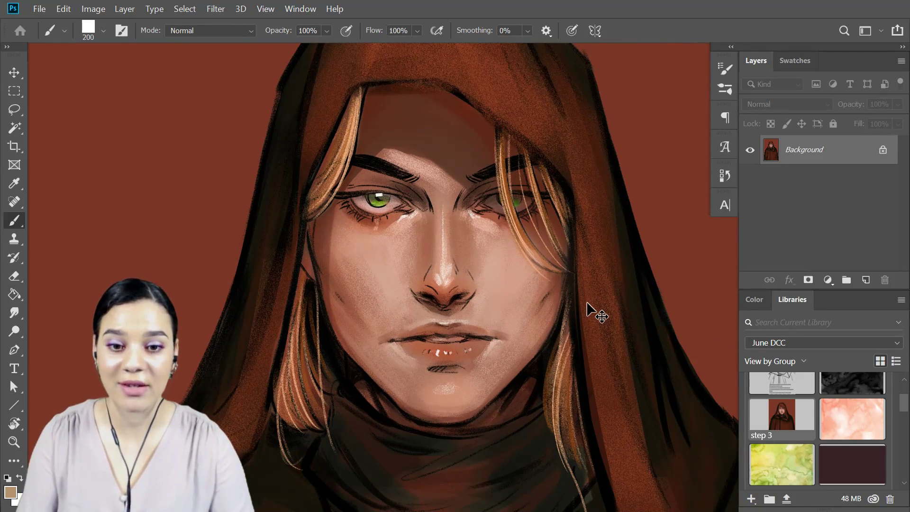
{"action": "key", "text": "ctrl+minus"}
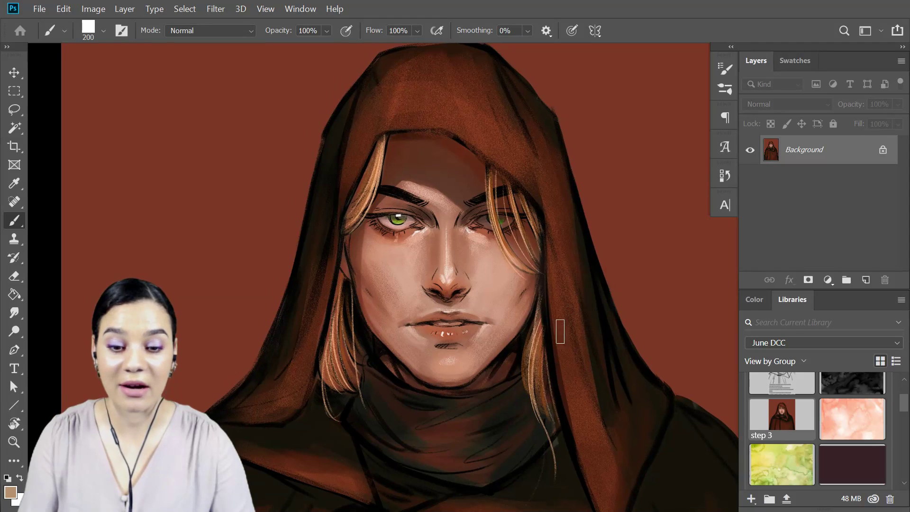
{"action": "scroll", "coordinate": [563, 327], "scroll_direction": "down", "scroll_amount": 3}
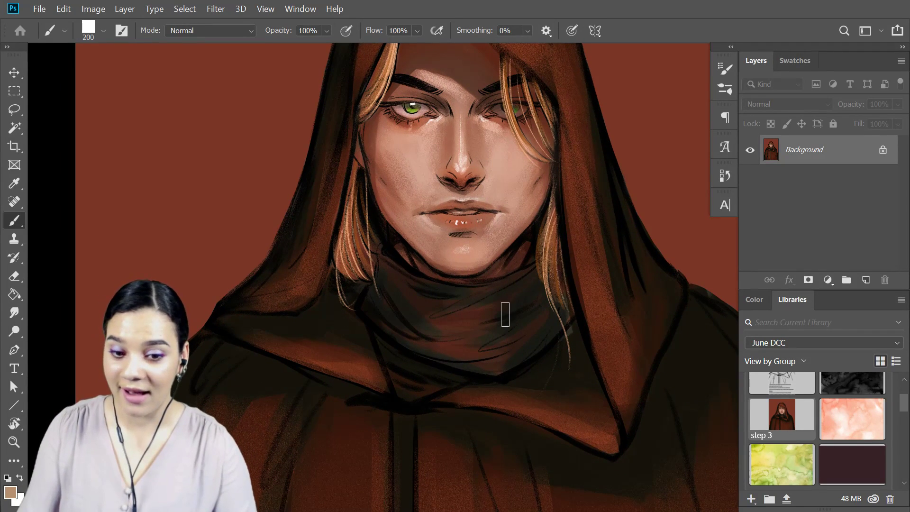
{"action": "left_click_drag", "start_coordinate": [603, 166], "coordinate": [601, 249]}
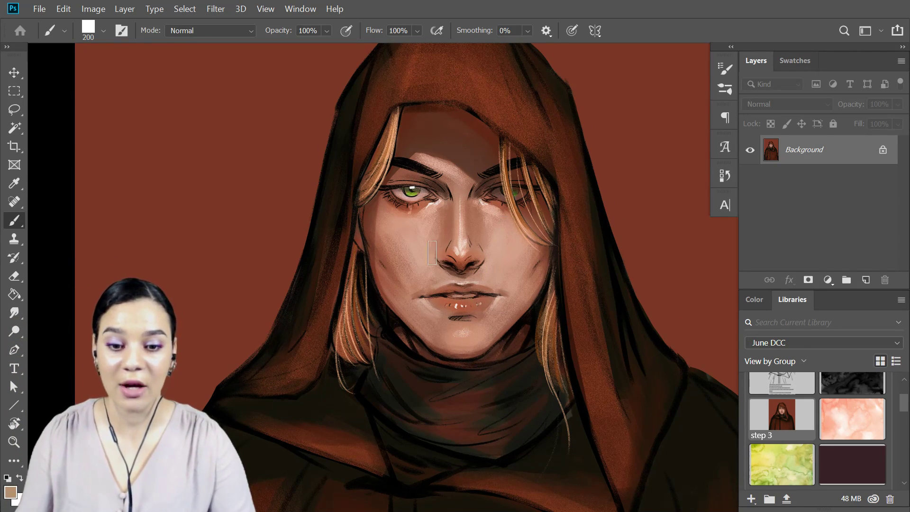
{"action": "left_click_drag", "start_coordinate": [522, 332], "coordinate": [524, 291]}
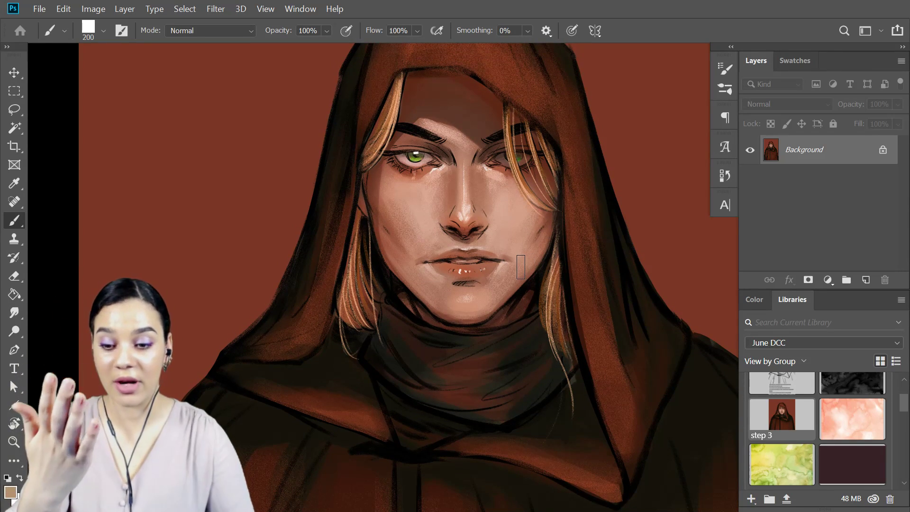
{"action": "mouse_move", "coordinate": [564, 364]}
{"action": "left_mouse_down"}
{"action": "mouse_move", "coordinate": [544, 213]}
{"action": "mouse_move", "coordinate": [606, 213]}
{"action": "mouse_move", "coordinate": [554, 29]}
{"action": "left_mouse_up"}
{"action": "mouse_move", "coordinate": [543, 182]}
{"action": "left_mouse_down"}
{"action": "mouse_move", "coordinate": [622, 395]}
{"action": "mouse_move", "coordinate": [543, 289]}
{"action": "mouse_move", "coordinate": [560, 286]}
{"action": "left_mouse_up"}
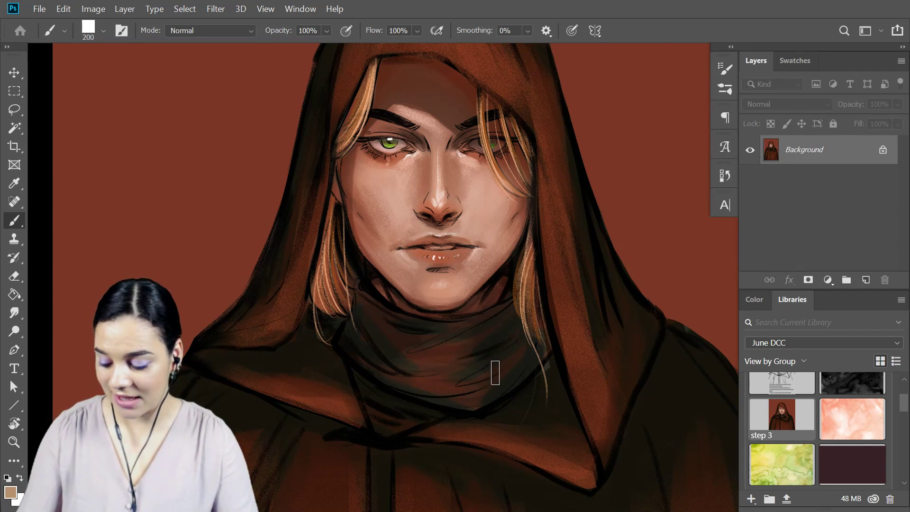
Restore the standard screen mode and return to Lesson 2_Starter File.psd, showing the whole hood and shoulders.
{"action": "key", "text": "f"}
{"action": "key", "text": "f"}
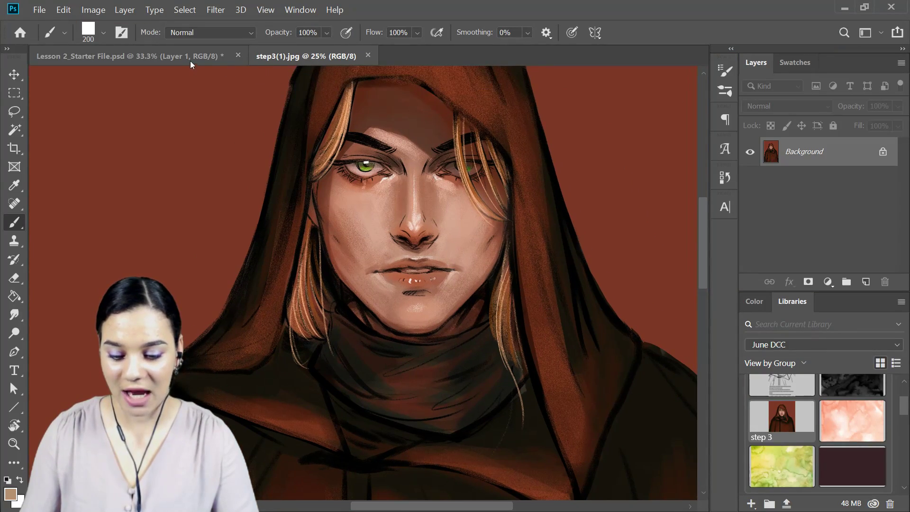
{"action": "left_click", "coordinate": [198, 57]}
{"action": "key", "text": "ctrl+minus"}
{"action": "key", "text": "ctrl+minus"}
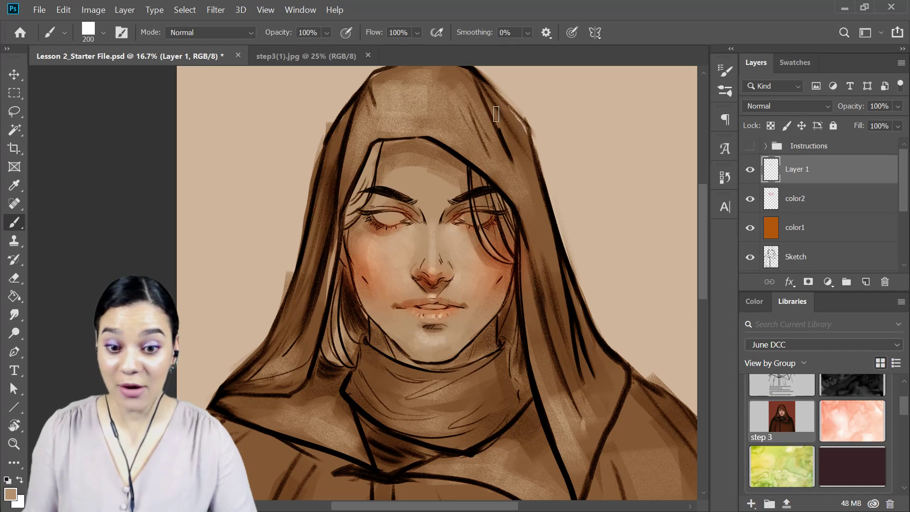
Save the step3(1).jpg reference image as a JPEG at Maximum quality 12 with the Baseline ("Standard") format.
{"action": "left_click", "coordinate": [326, 55]}
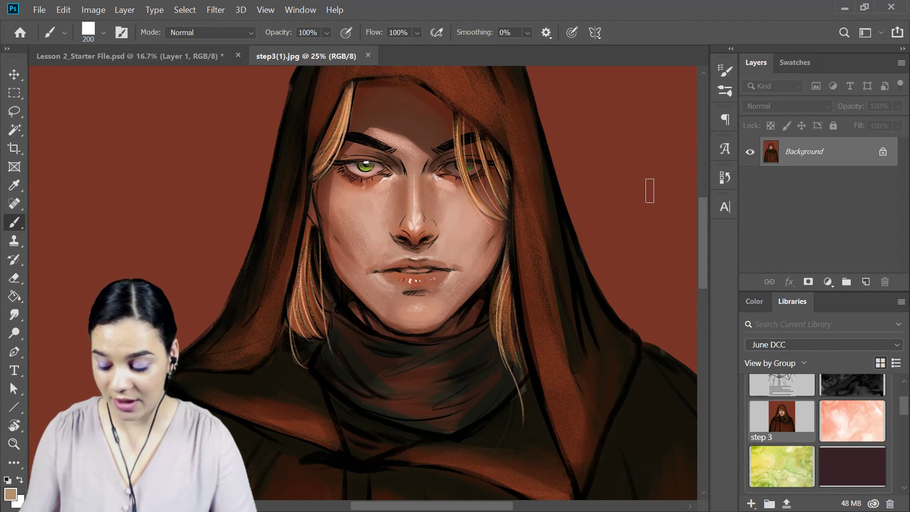
{"action": "key", "text": "ctrl+shift+s"}
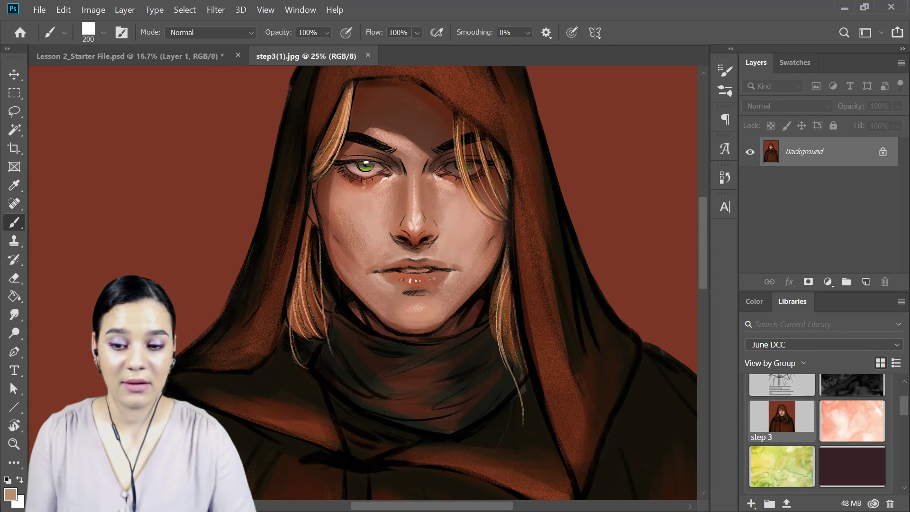
{"action": "key", "text": "ctrl+s"}
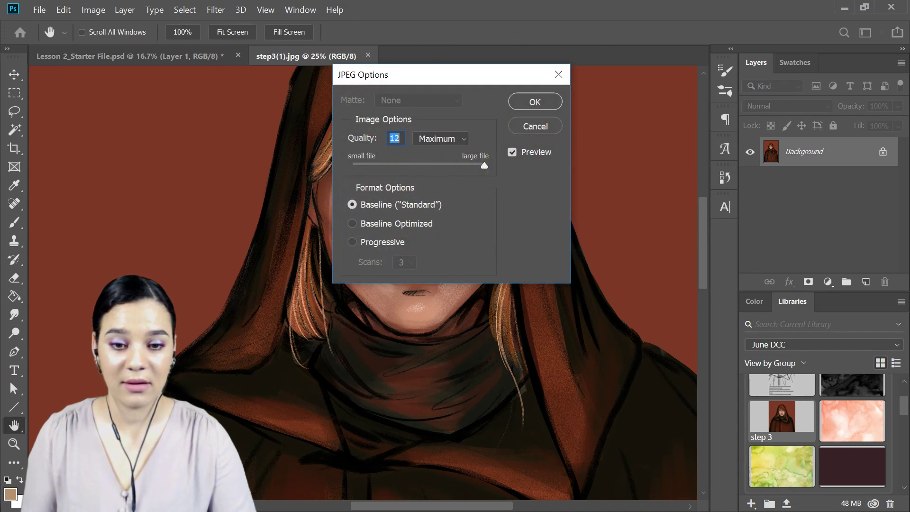
{"action": "left_click", "coordinate": [534, 102]}
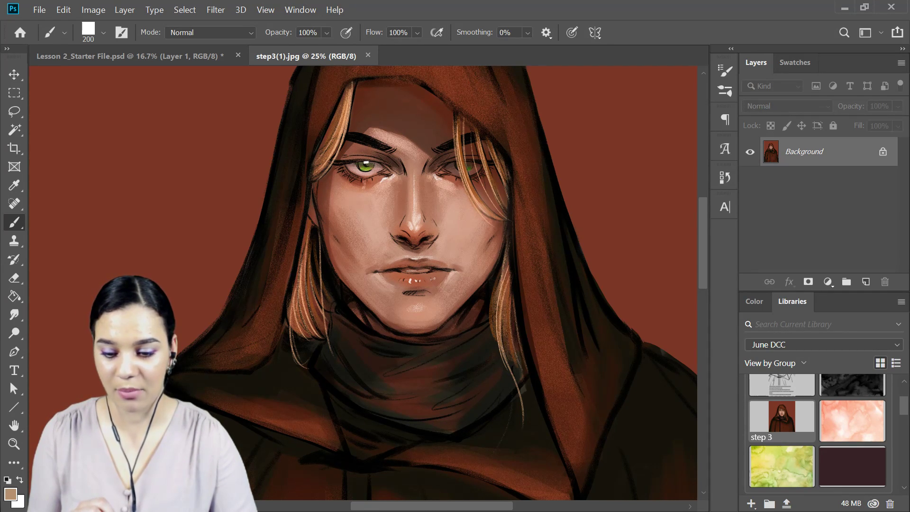
Switch to the browser and open the "Ps DCC - June 2019" project from the Behance profile for editing.
{"action": "key", "text": "alt+Tab"}
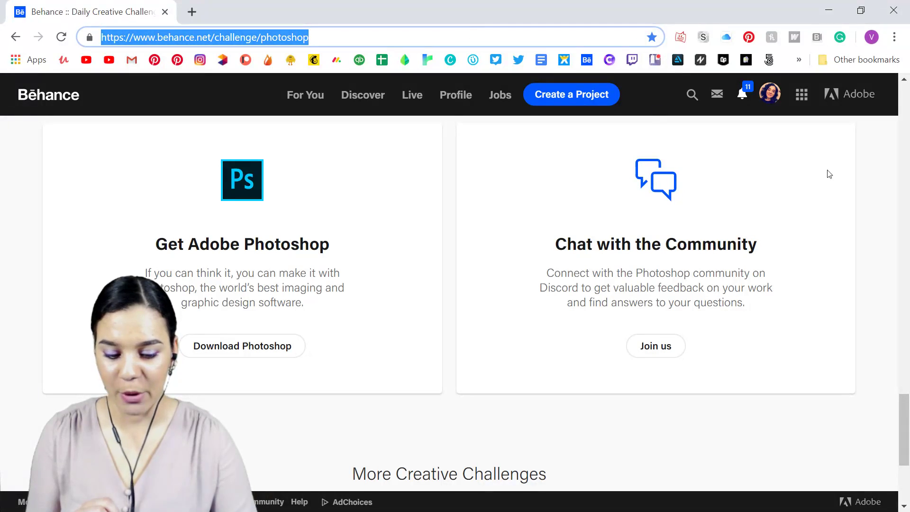
{"action": "left_click", "coordinate": [772, 100]}
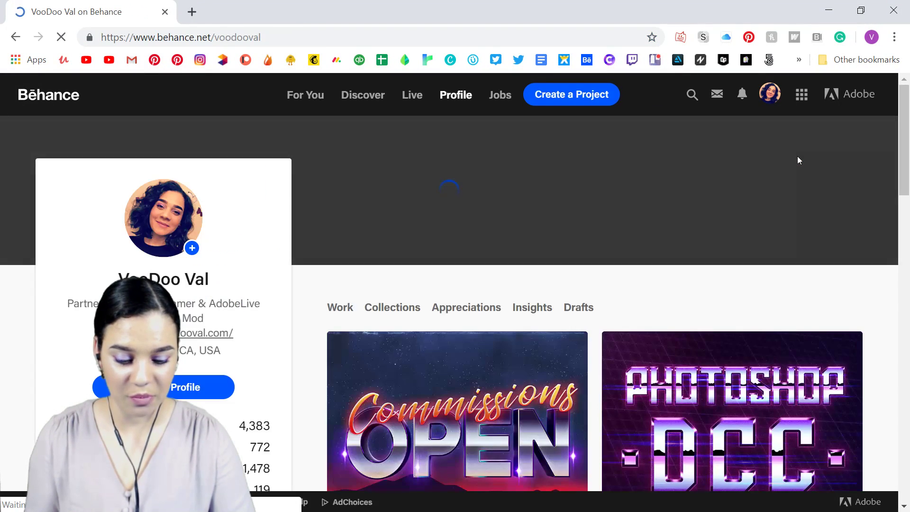
{"action": "scroll", "coordinate": [798, 192], "scroll_direction": "down", "scroll_amount": 3}
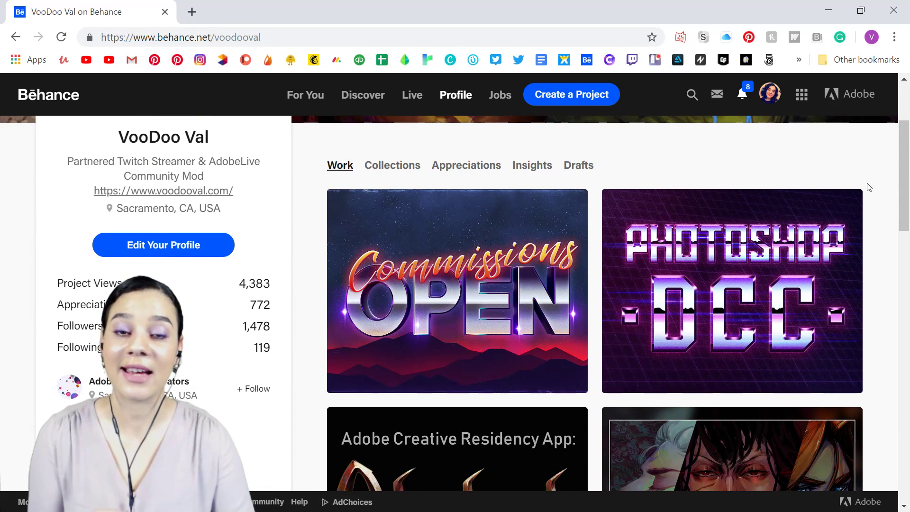
{"action": "left_click", "coordinate": [626, 212]}
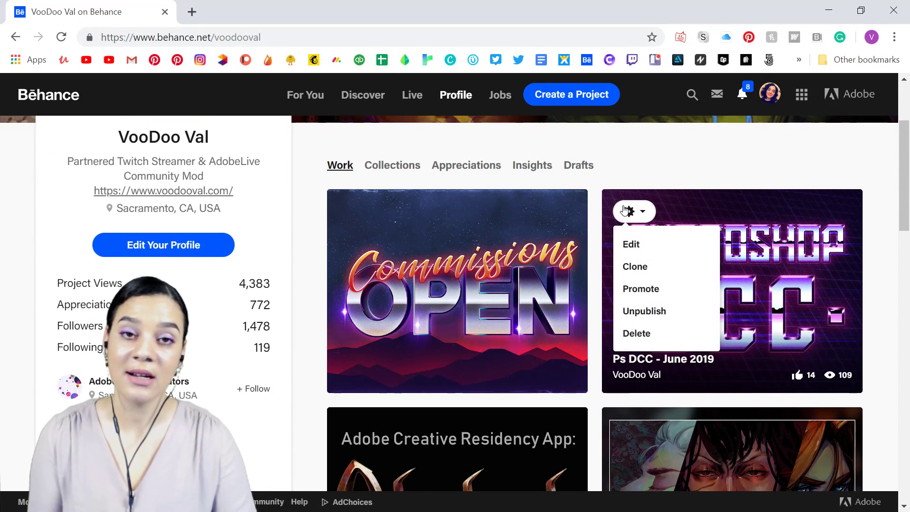
{"action": "left_click", "coordinate": [632, 245]}
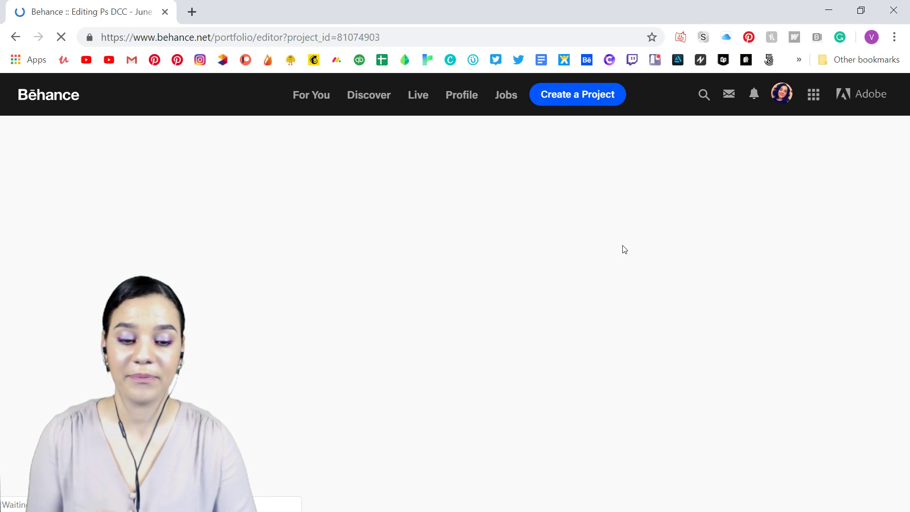
Add the word "Illustration" to the "CHALLENGE 2:" heading below the robot images.
{"action": "scroll", "coordinate": [640, 278], "scroll_direction": "down", "scroll_amount": 10}
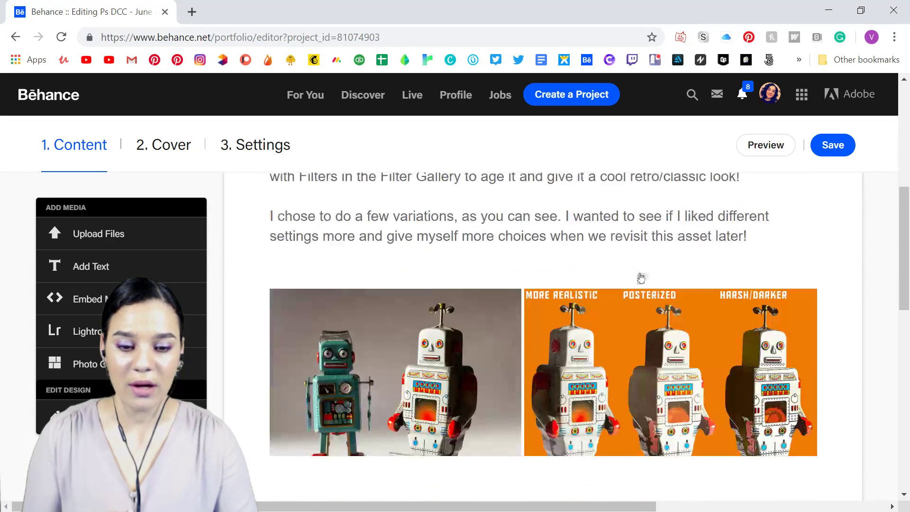
{"action": "scroll", "coordinate": [640, 272], "scroll_direction": "up", "scroll_amount": 4}
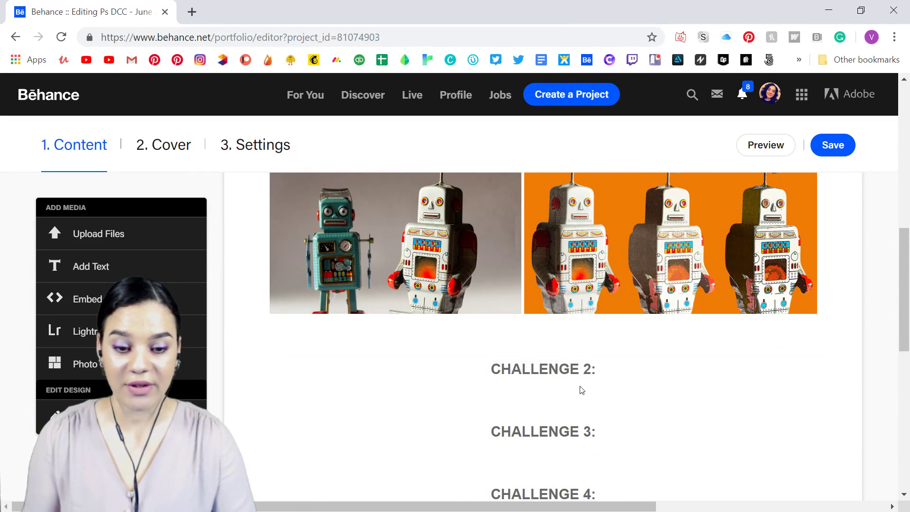
{"action": "mouse_move", "coordinate": [637, 341]}
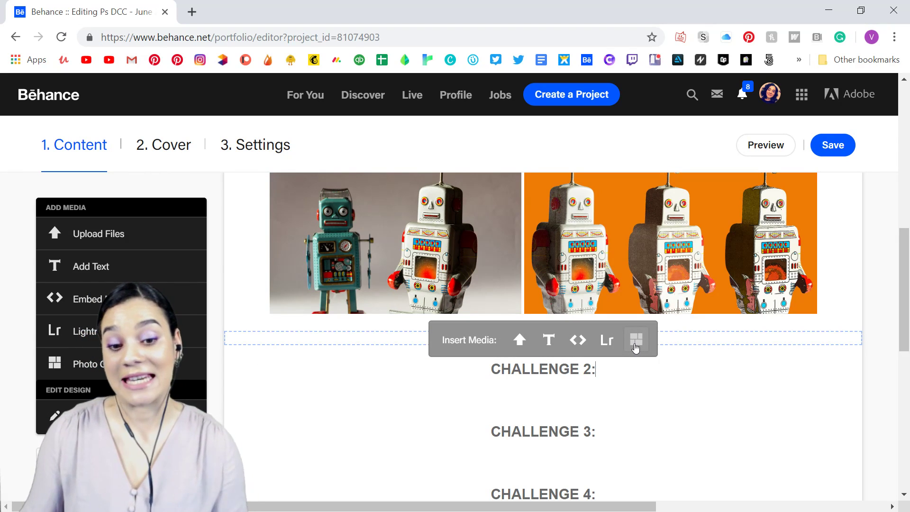
{"action": "type", "text": "III"}
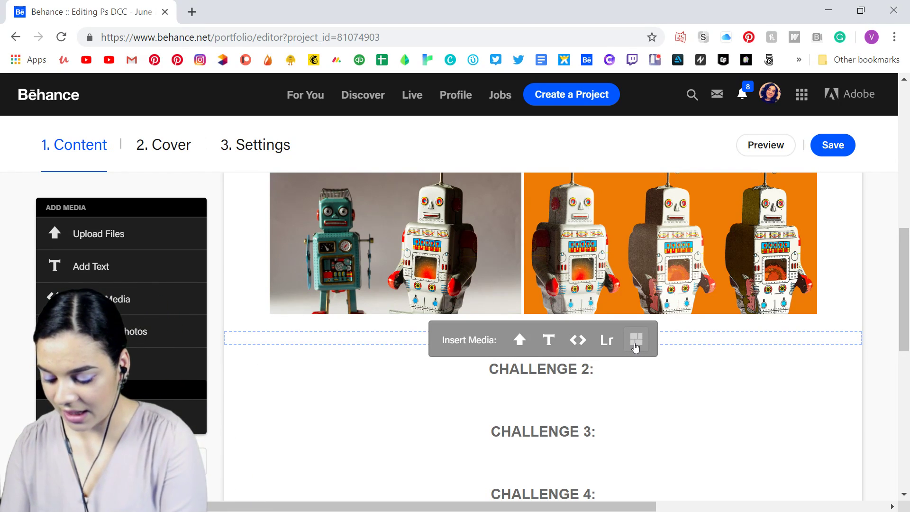
{"action": "type", "text": "us"}
{"action": "type", "text": "tration"}
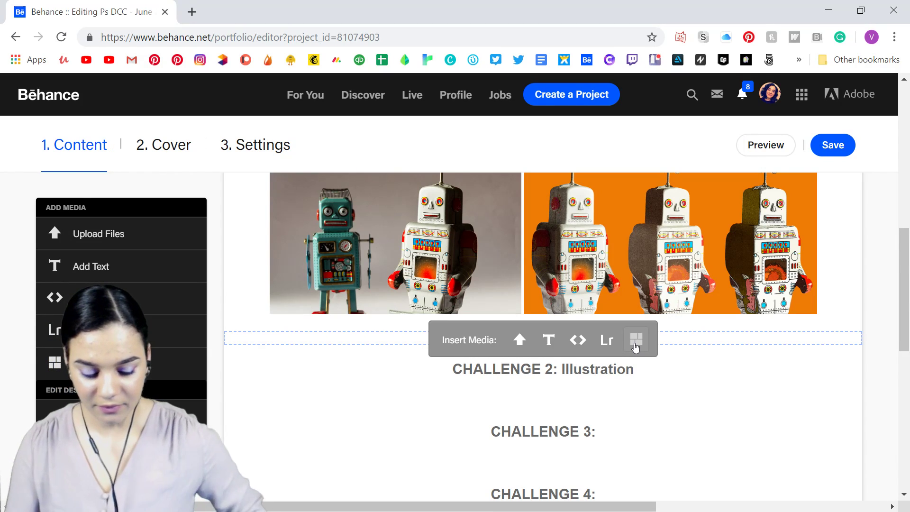
Upload the hooded-figure image beneath the Challenge 2 heading and fit it within the page margins.
{"action": "left_click", "coordinate": [555, 398]}
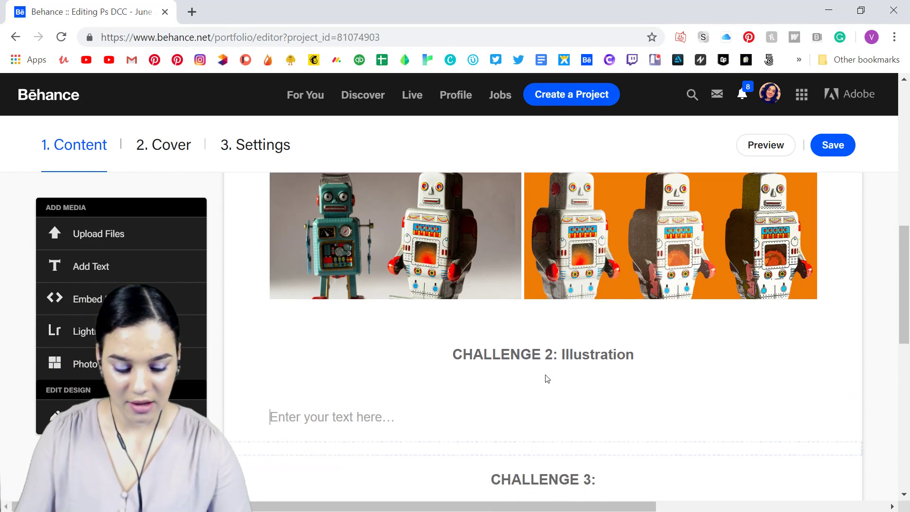
{"action": "scroll", "coordinate": [545, 209], "scroll_direction": "up", "scroll_amount": 1}
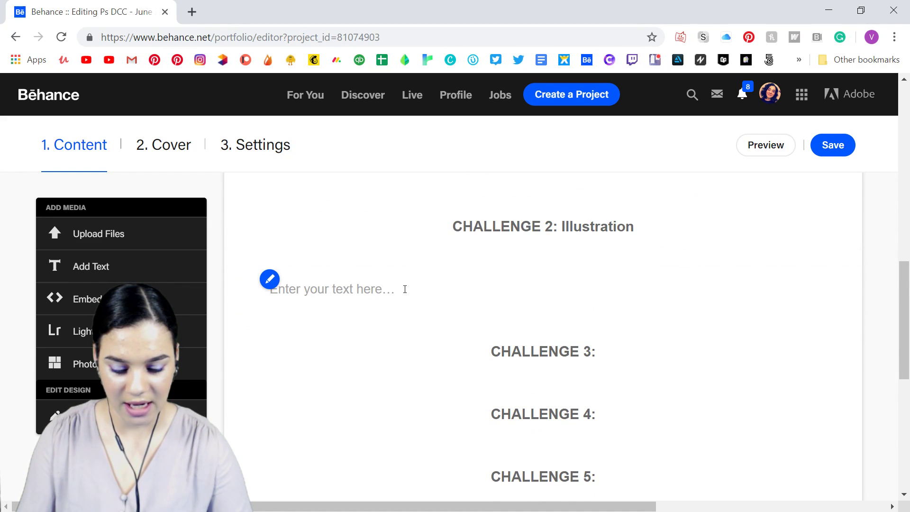
{"action": "left_click", "coordinate": [521, 260]}
{"action": "left_click_drag", "start_coordinate": [245, 15], "coordinate": [410, 0]}
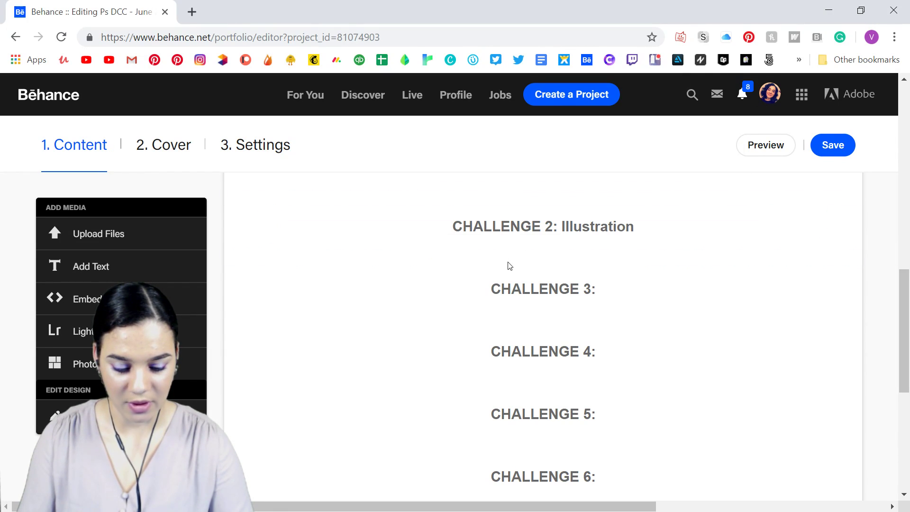
{"action": "scroll", "coordinate": [787, 223], "scroll_direction": "down", "scroll_amount": 1}
{"action": "scroll", "coordinate": [825, 209], "scroll_direction": "up", "scroll_amount": 2}
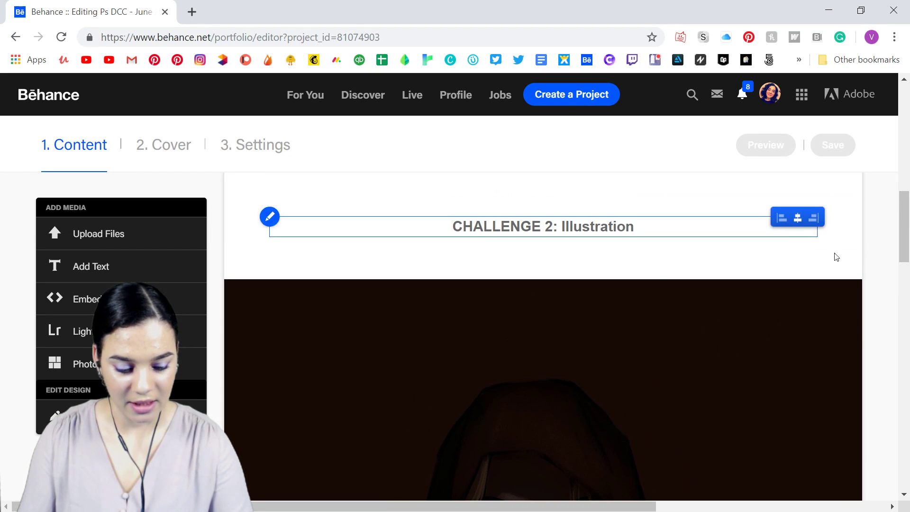
{"action": "left_click", "coordinate": [842, 300]}
{"action": "scroll", "coordinate": [695, 240], "scroll_direction": "down", "scroll_amount": 5}
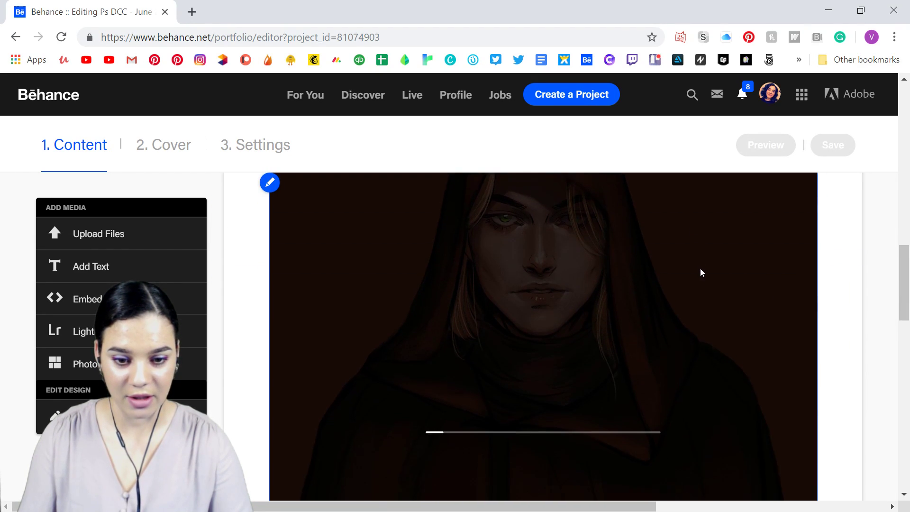
Insert an empty text block between the Challenge 2 heading and the hooded-figure image.
{"action": "scroll", "coordinate": [703, 272], "scroll_direction": "up", "scroll_amount": 5}
{"action": "mouse_move", "coordinate": [502, 264]}
{"action": "left_click", "coordinate": [548, 260]}
{"action": "scroll", "coordinate": [552, 264], "scroll_direction": "down", "scroll_amount": 1}
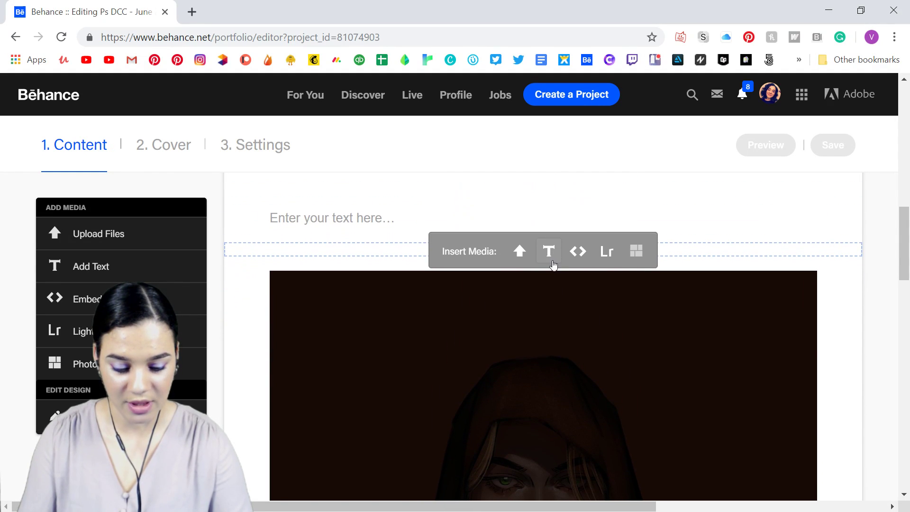
{"action": "left_click", "coordinate": [355, 253]}
{"action": "scroll", "coordinate": [626, 209], "scroll_direction": "up", "scroll_amount": 2}
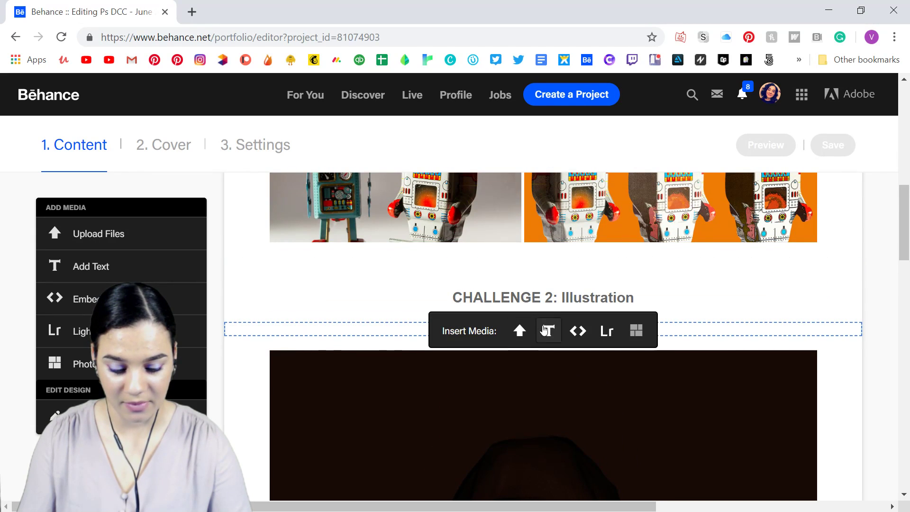
{"action": "left_click", "coordinate": [556, 335]}
{"action": "scroll", "coordinate": [546, 334], "scroll_direction": "down", "scroll_amount": 3}
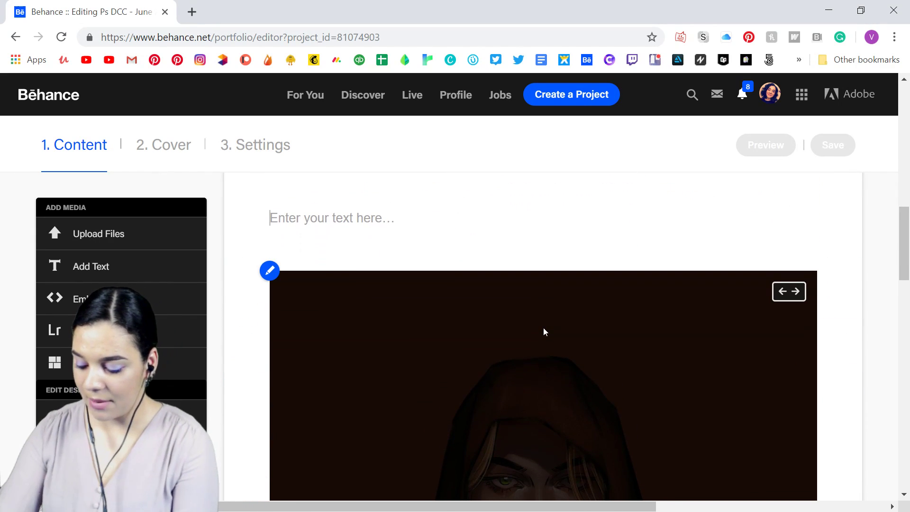
Write "HEre is my illustration for the 2nd Challenge!" in the new text block above the image.
{"action": "type", "text": "HEre is my "}
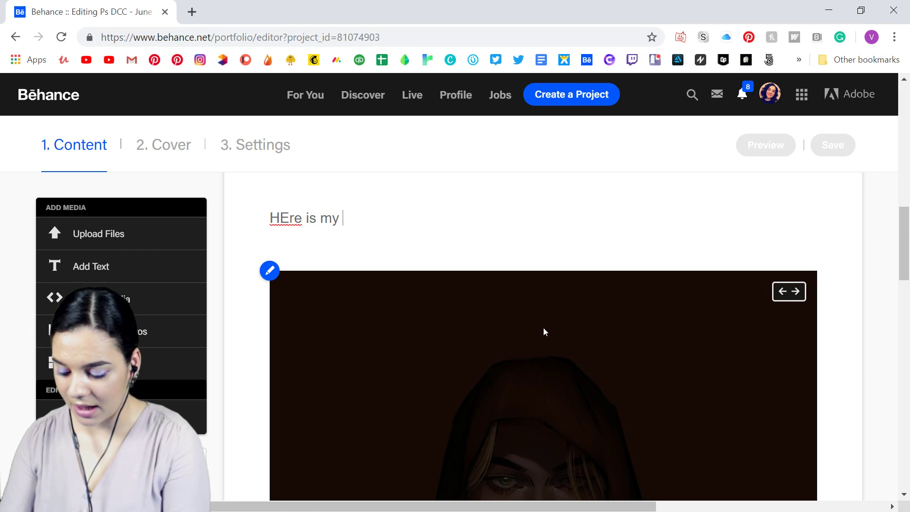
{"action": "type", "text": "illustrat"}
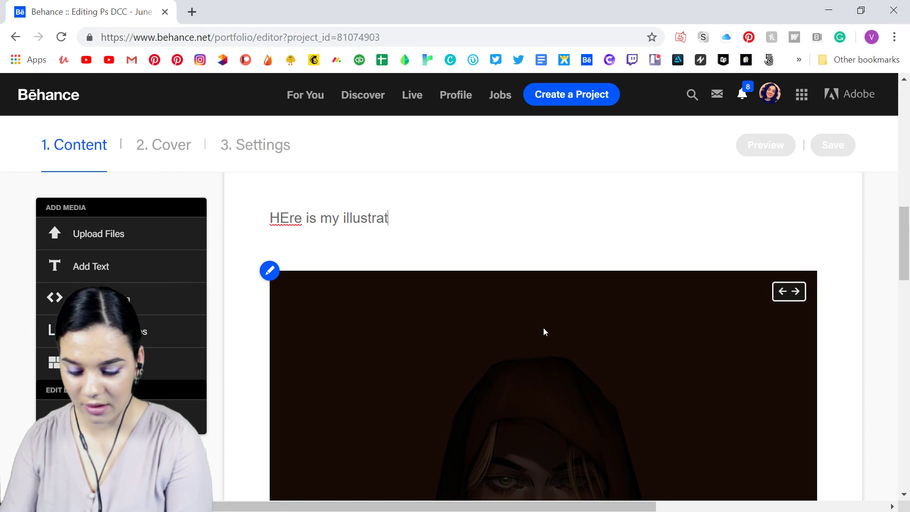
{"action": "type", "text": "ion for"}
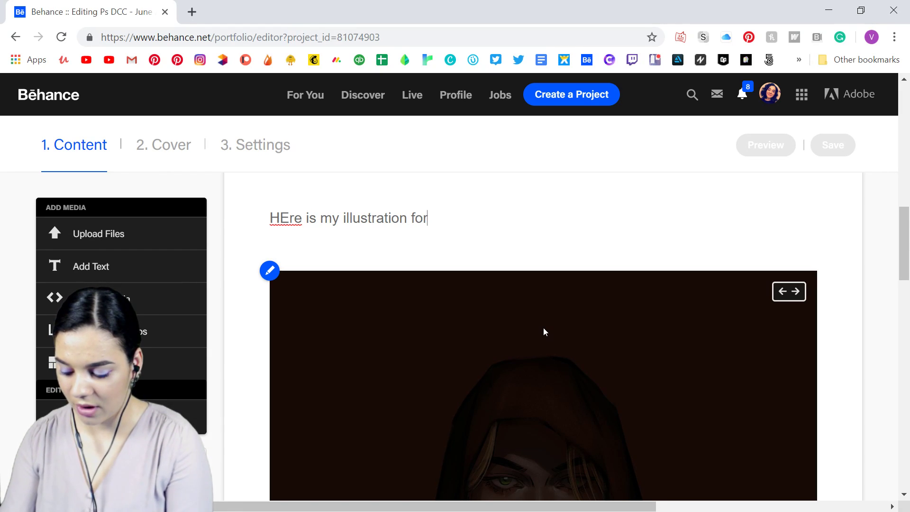
{"action": "type", "text": " the 2nd Challenge!"}
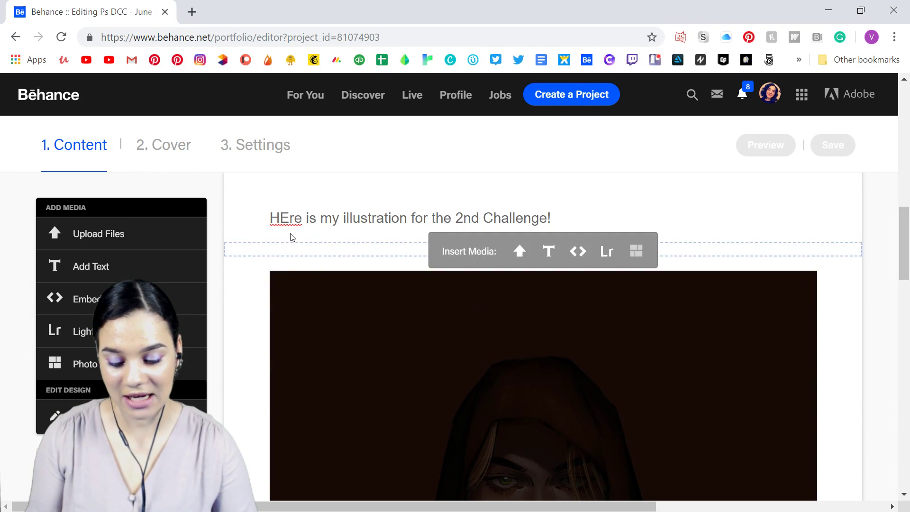
Correct the capitalization of the caption's first word to "Here".
{"action": "right_click", "coordinate": [286, 219]}
{"action": "key", "text": "Escape"}
{"action": "left_click", "coordinate": [288, 221]}
{"action": "key", "text": "BackSpace"}
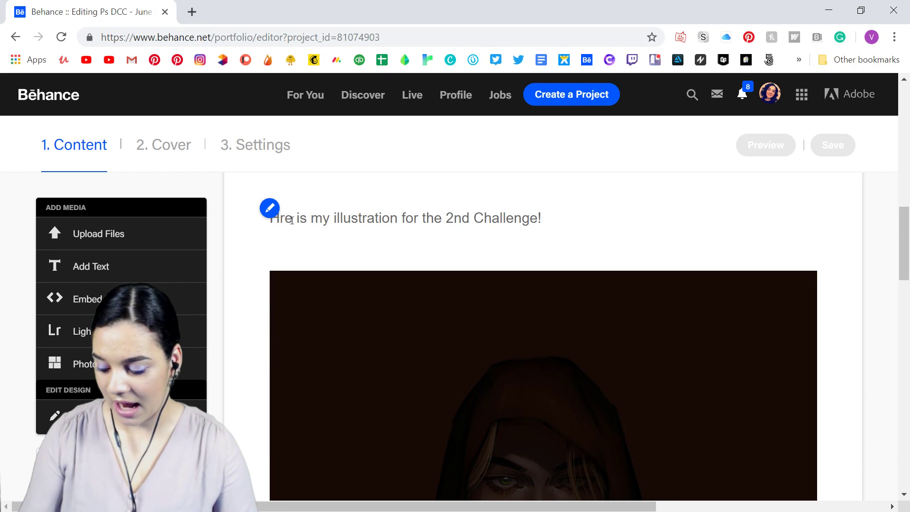
{"action": "type", "text": "e"}
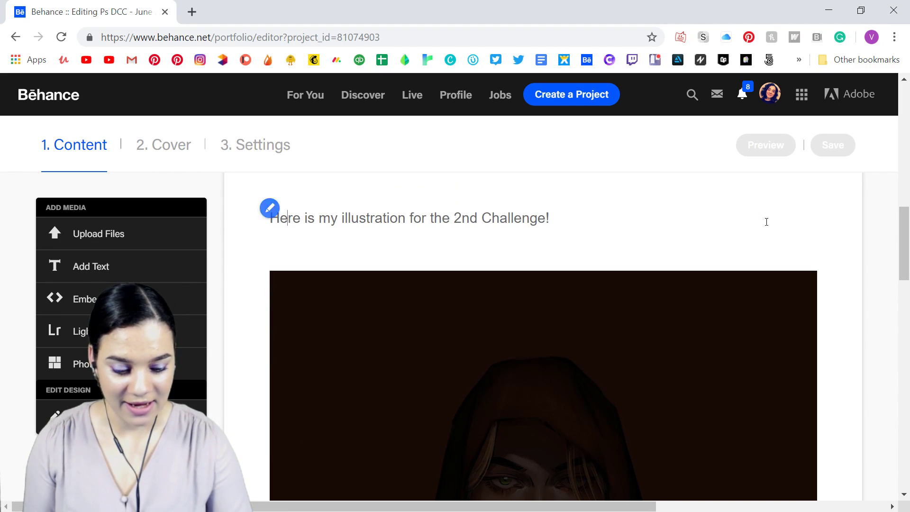
{"action": "scroll", "coordinate": [781, 319], "scroll_direction": "down", "scroll_amount": 6}
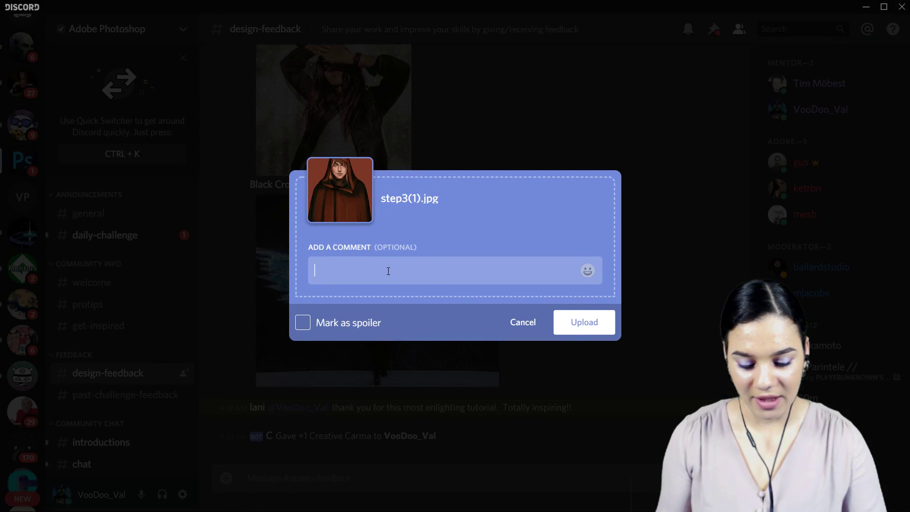
Post step3(1).jpg to Discord's design-feedback channel with the comment "Here is my entry!".
{"action": "type", "text": "HEre "}
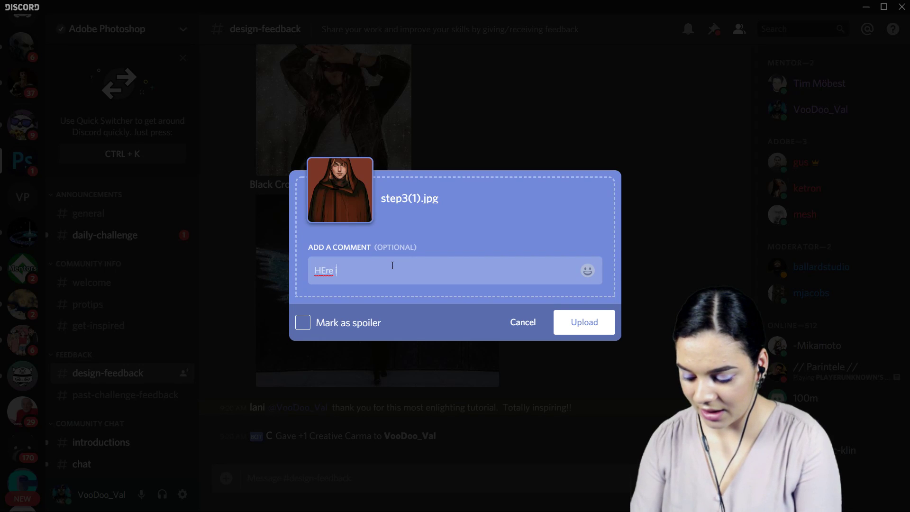
{"action": "type", "text": "is my entry!"}
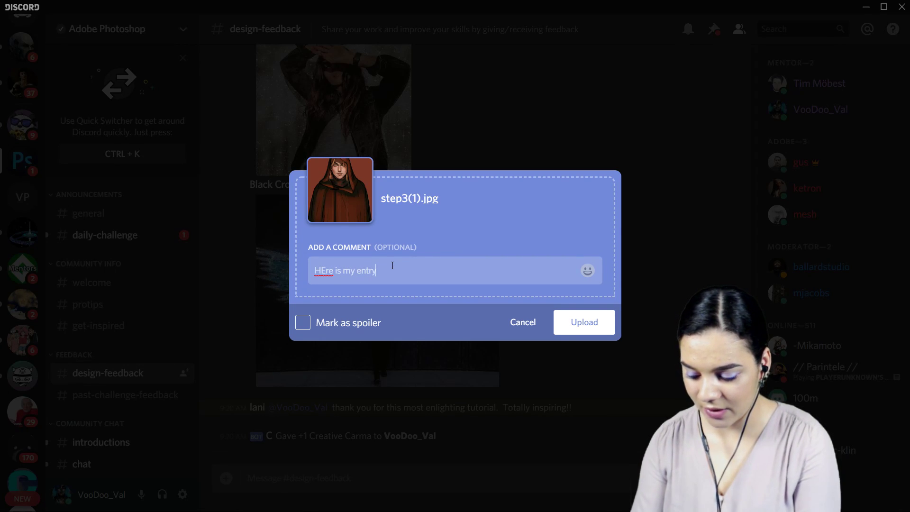
{"action": "right_click", "coordinate": [323, 269]}
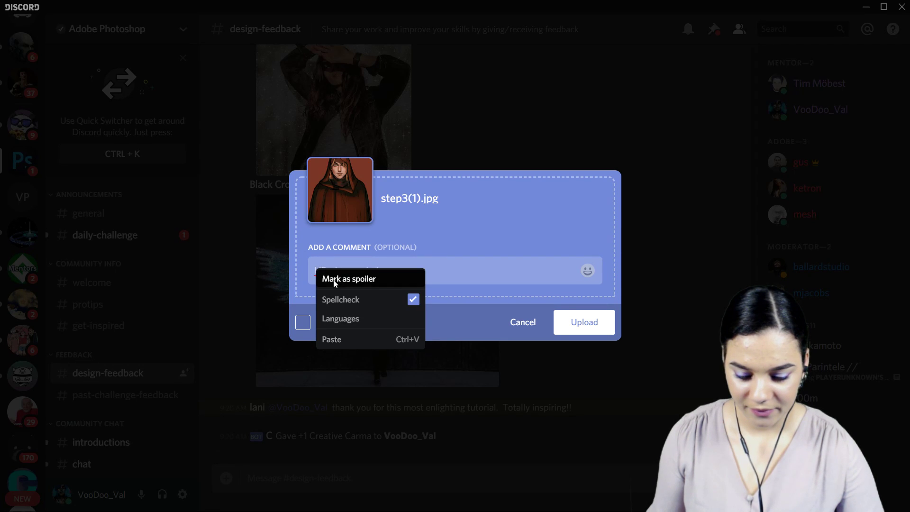
{"action": "left_click", "coordinate": [326, 271]}
{"action": "key", "text": "BackSpace"}
{"action": "type", "text": "ere is my entry!"}
{"action": "left_click", "coordinate": [596, 325]}
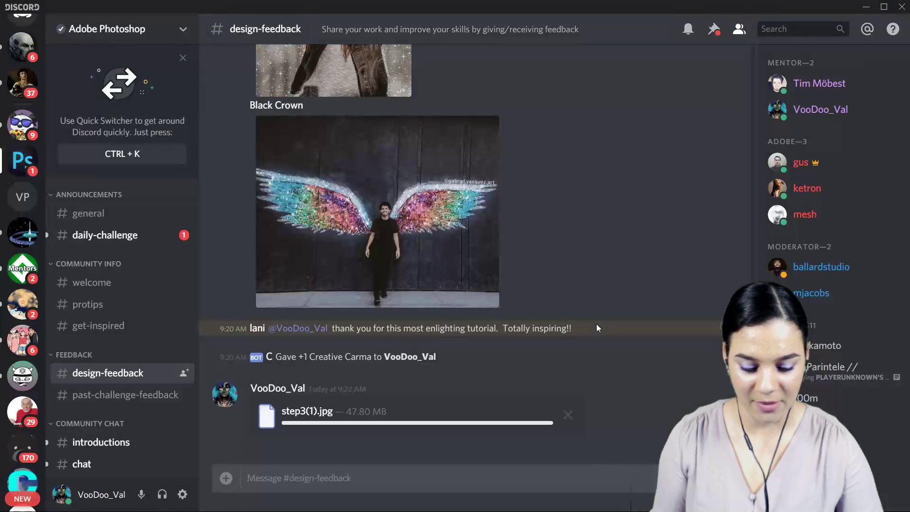